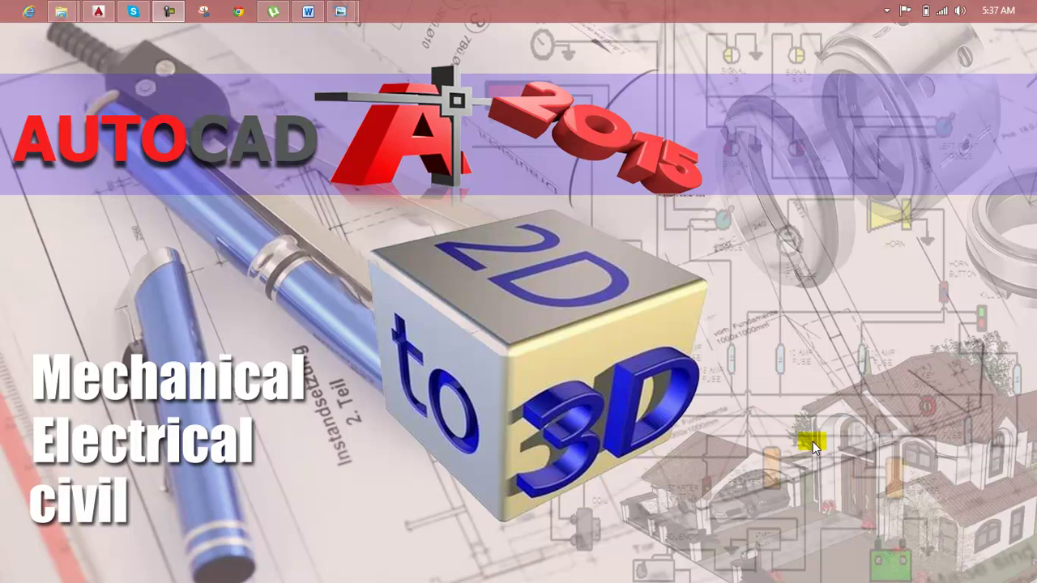
# Bring the Lesson 102 Word document with the ball screw cap outline to the front
pyautogui.click(308, 15)
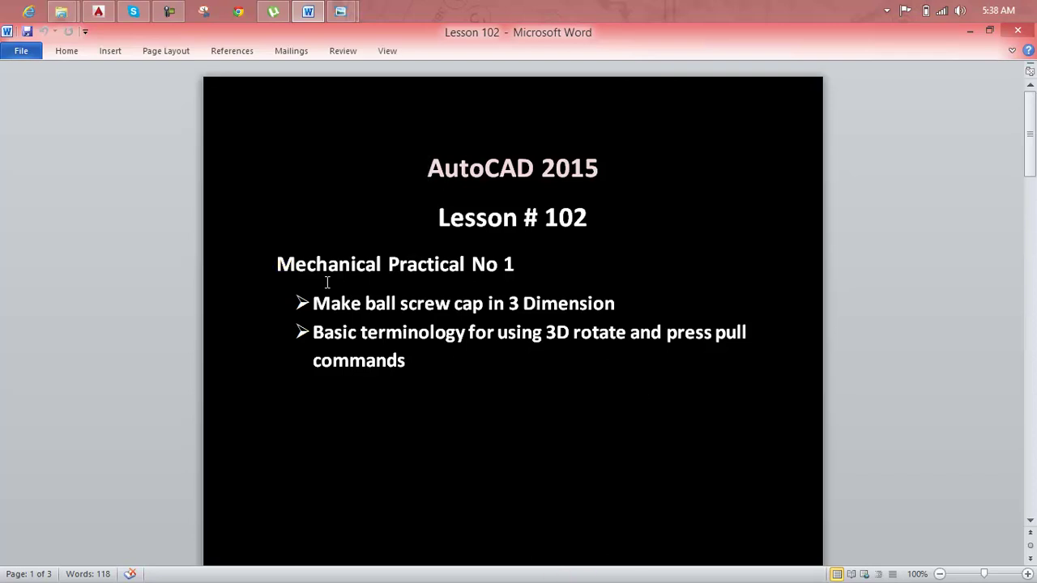
pyautogui.moveTo(340, 12)
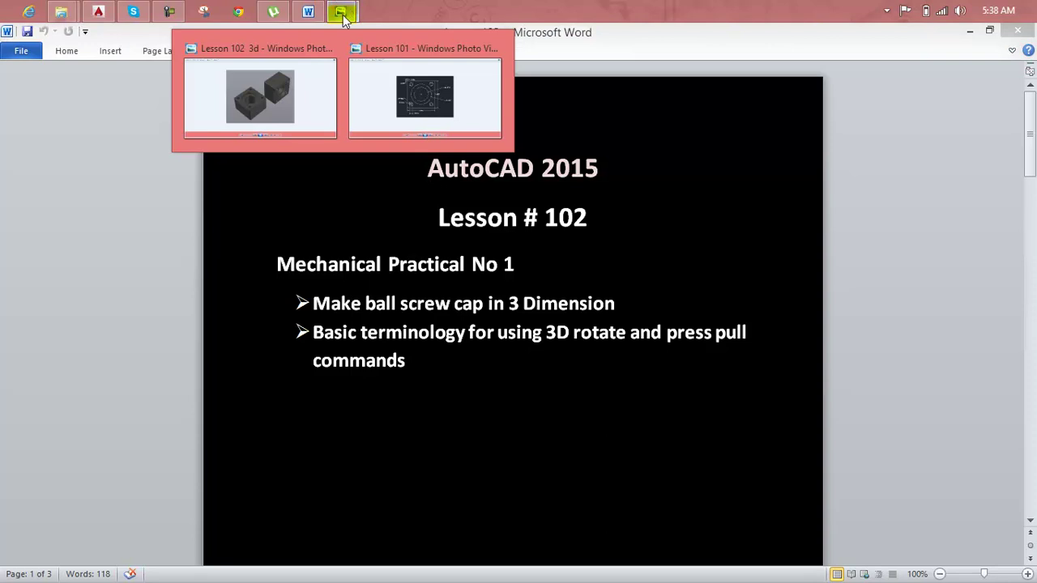
# Show the reference picture of the finished 3D ball screw cap
pyautogui.click(326, 90)
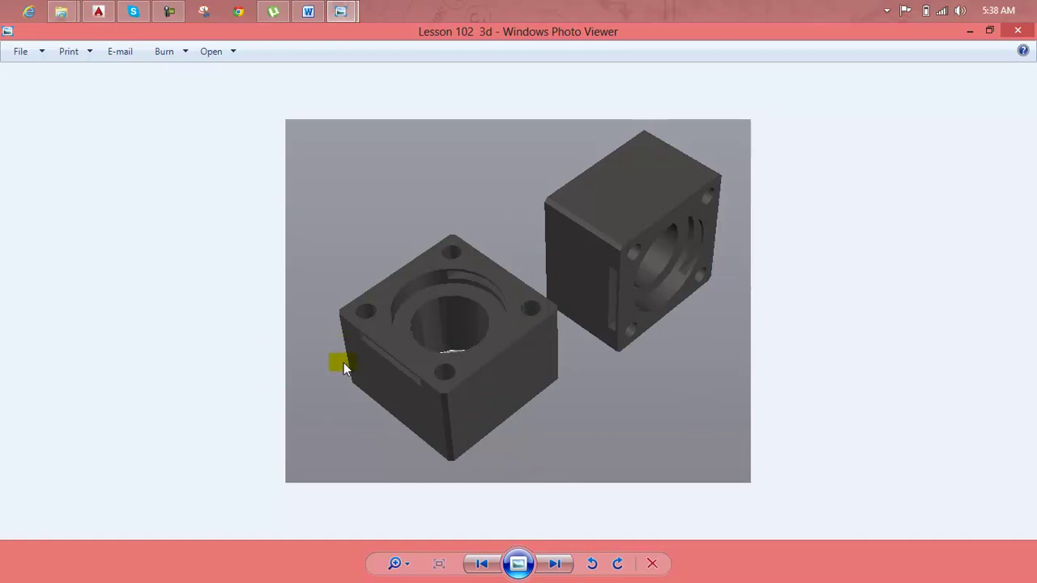
# Close the 3D picture, glance at the Lesson 101 plate drawing, then switch to AutoCAD
pyautogui.click(1017, 33)
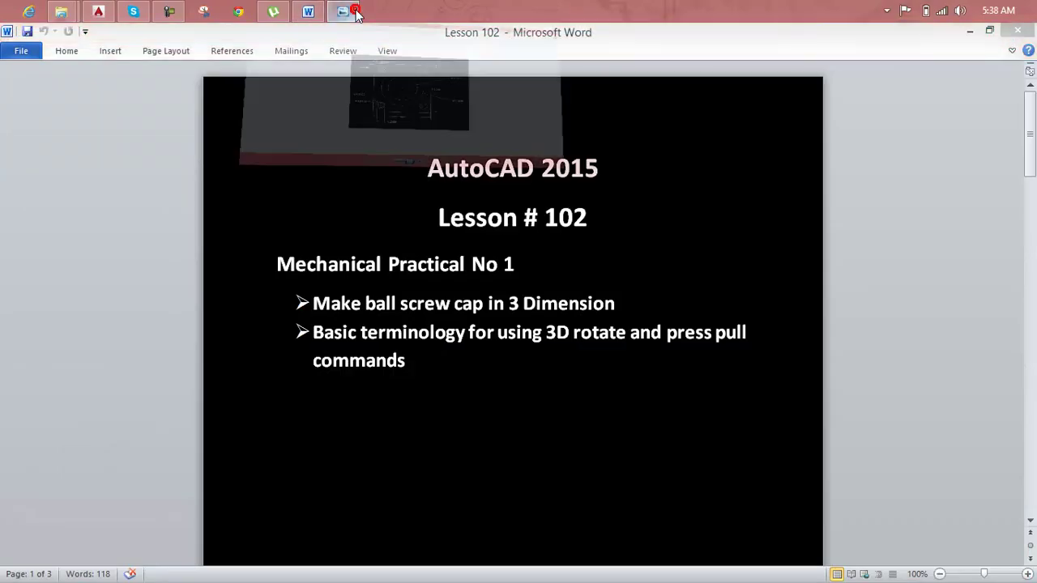
pyautogui.click(355, 12)
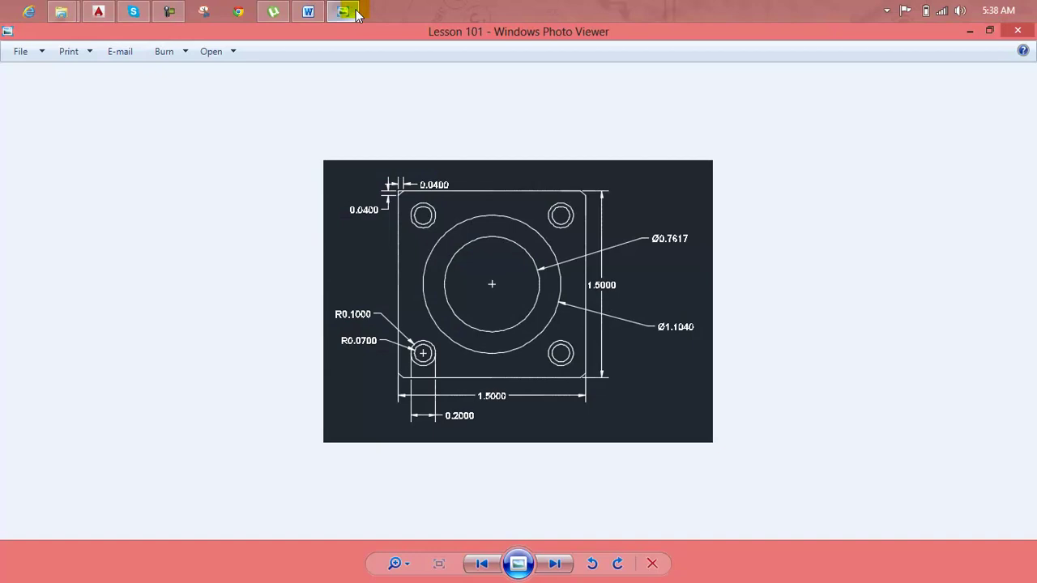
pyautogui.click(356, 15)
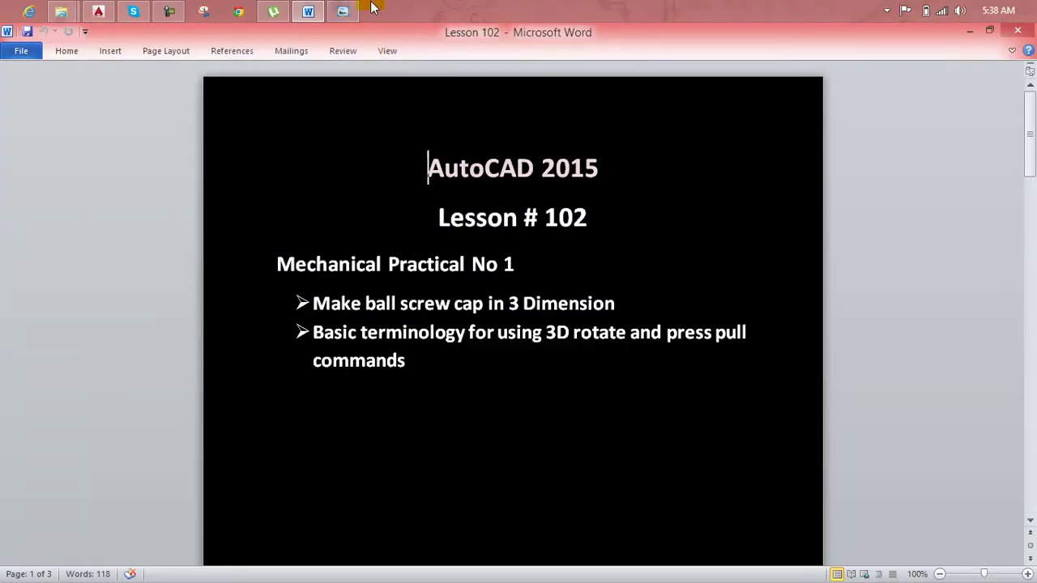
pyautogui.click(109, 8)
# Centre the flat plate drawing and switch to the ViewCube's isometric Home view
pyautogui.scroll(3, 531, 230)
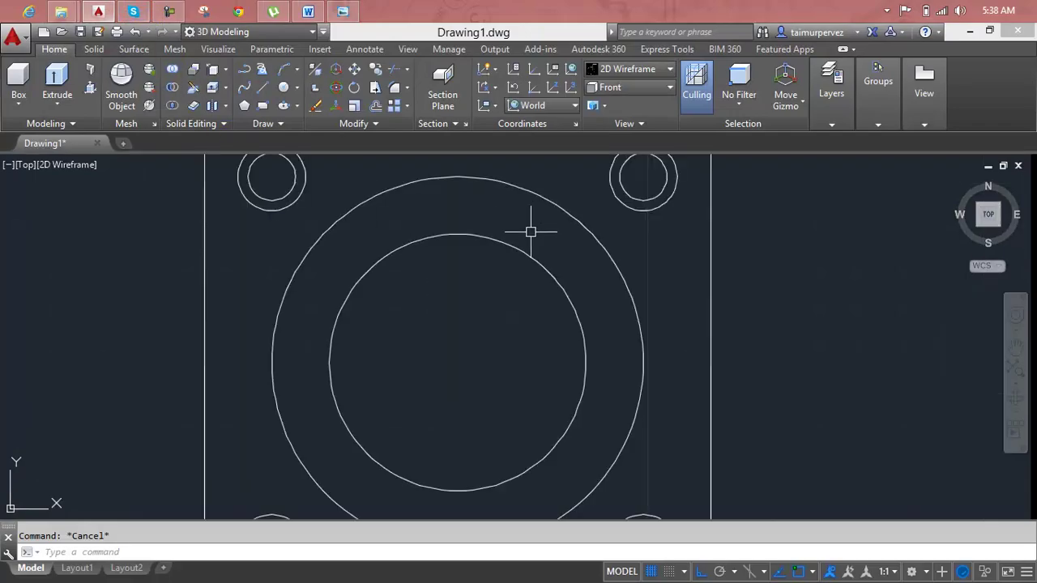
pyautogui.scroll(-1, 531, 230)
pyautogui.moveTo(514, 220); pyautogui.dragTo(486, 230, button='middle')
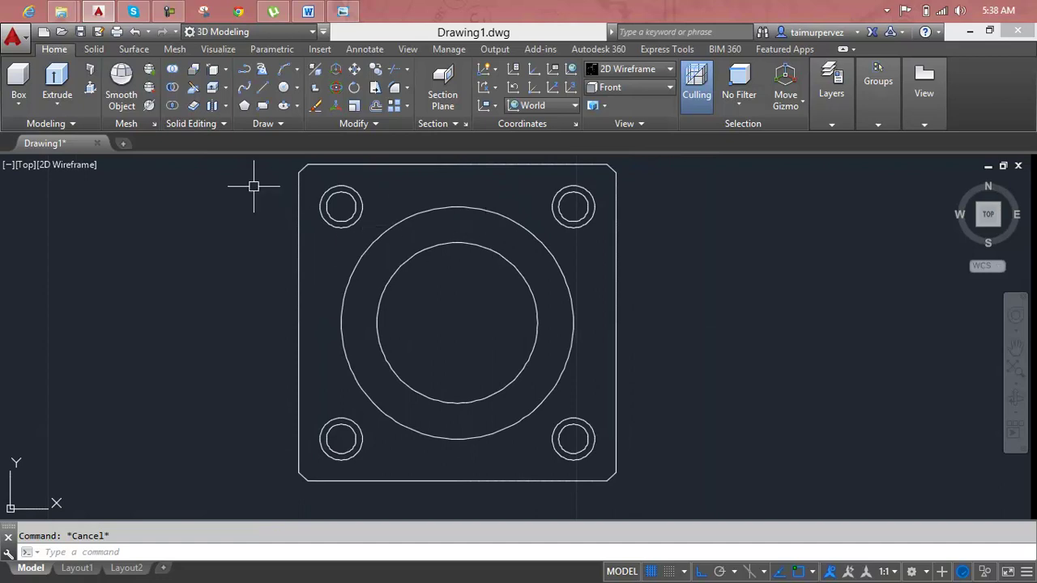
pyautogui.moveTo(987, 214)
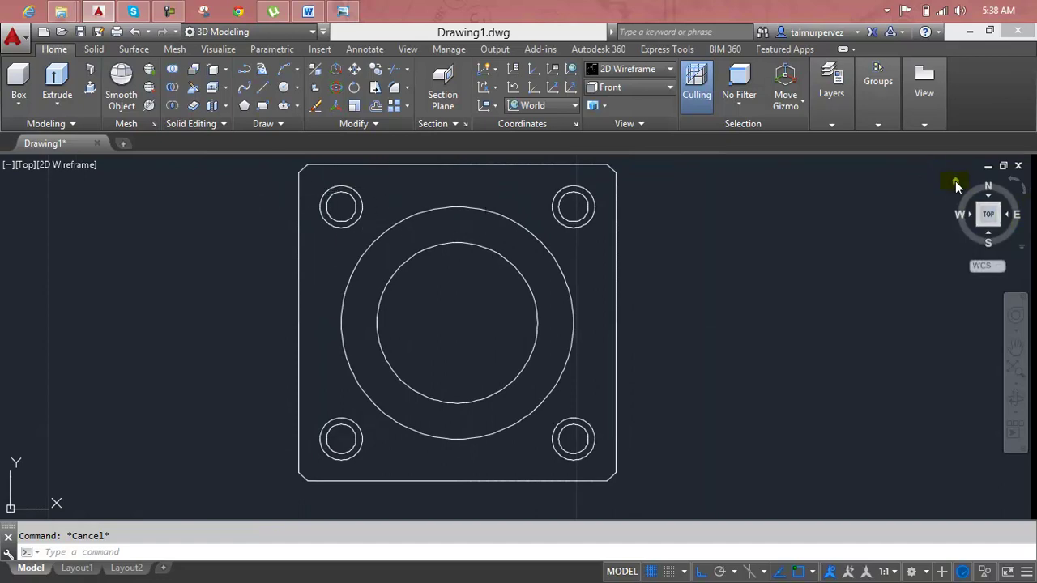
pyautogui.click(955, 185)
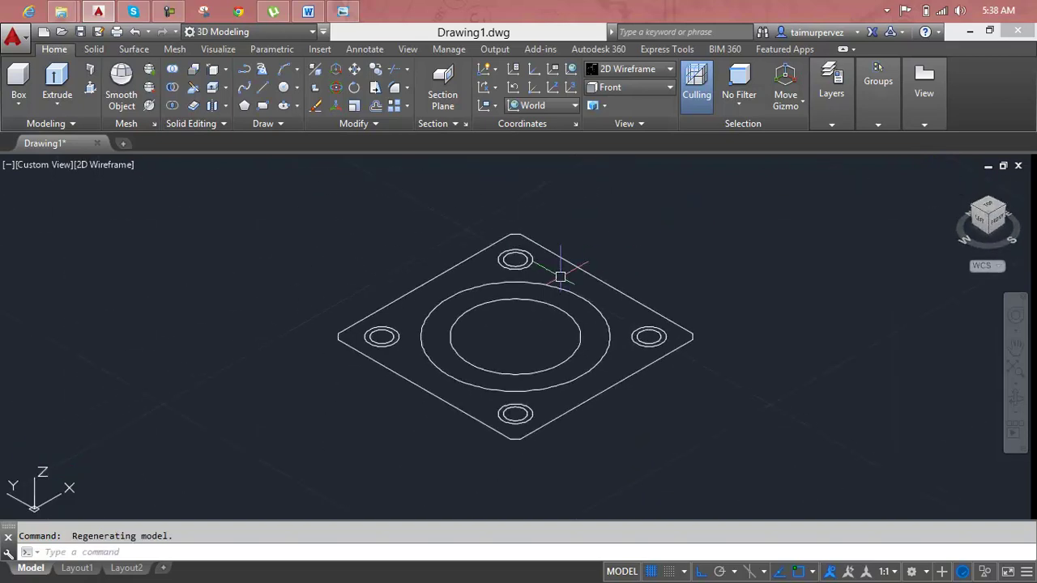
# Cancel a Presspull attempt and undo back to the flat top view, removing the last chamfer
pyautogui.click(91, 88)
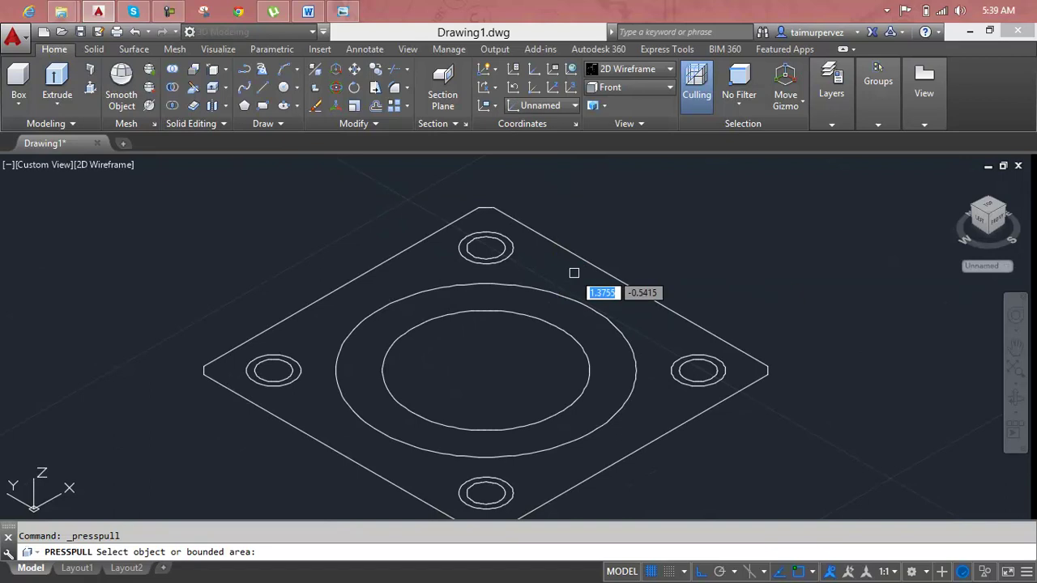
pyautogui.click(510, 270)
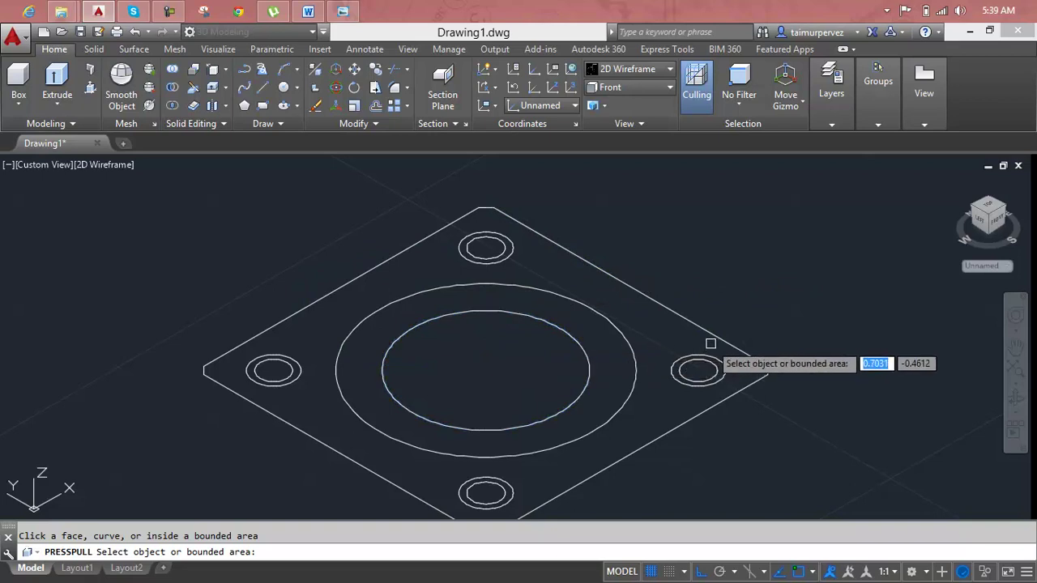
pyautogui.press('Escape')
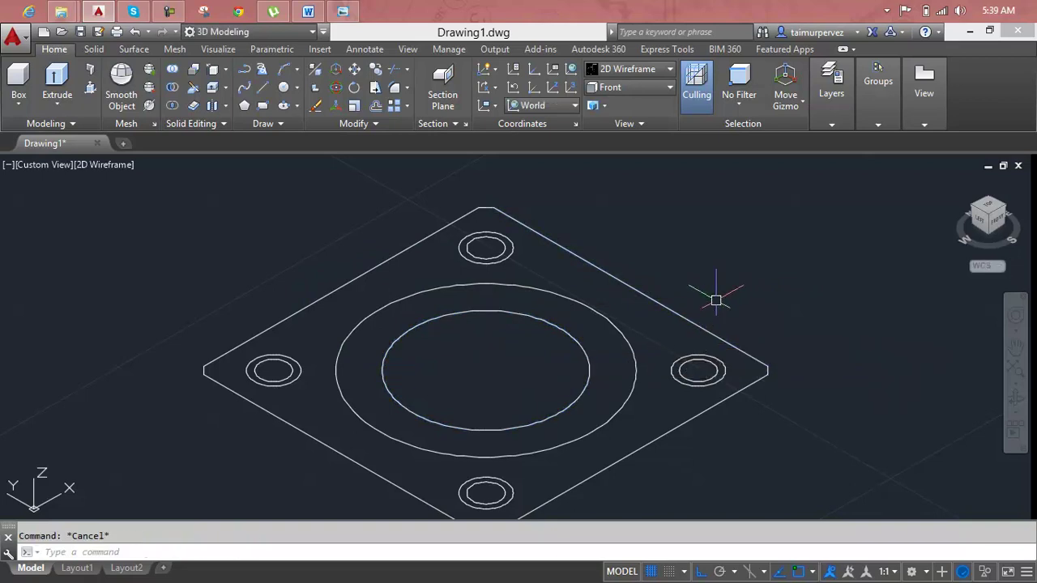
pyautogui.hotkey('ctrl', 'z')
pyautogui.hotkey('ctrl', 'z')
pyautogui.hotkey('ctrl', 'z')
pyautogui.hotkey('ctrl', 'z')
pyautogui.hotkey('ctrl', 'z')
pyautogui.hotkey('ctrl', 'z')
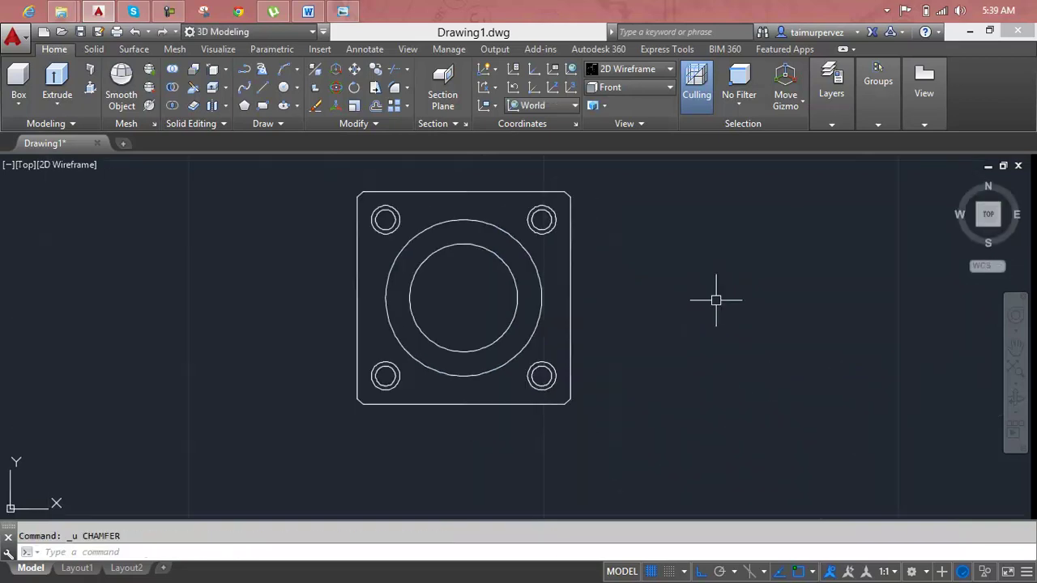
pyautogui.hotkey('ctrl', 'z')
pyautogui.hotkey('ctrl', 'z')
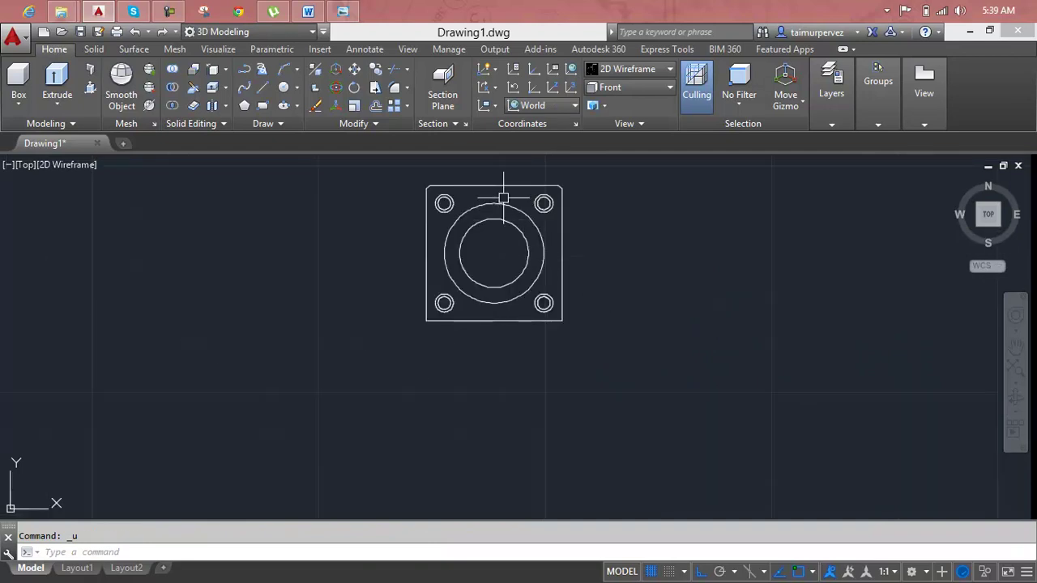
# Undo the earlier view changes and pan the plate's lower half into view
pyautogui.press('Escape')
pyautogui.hotkey('ctrl', 'z')
pyautogui.hotkey('ctrl', 'z')
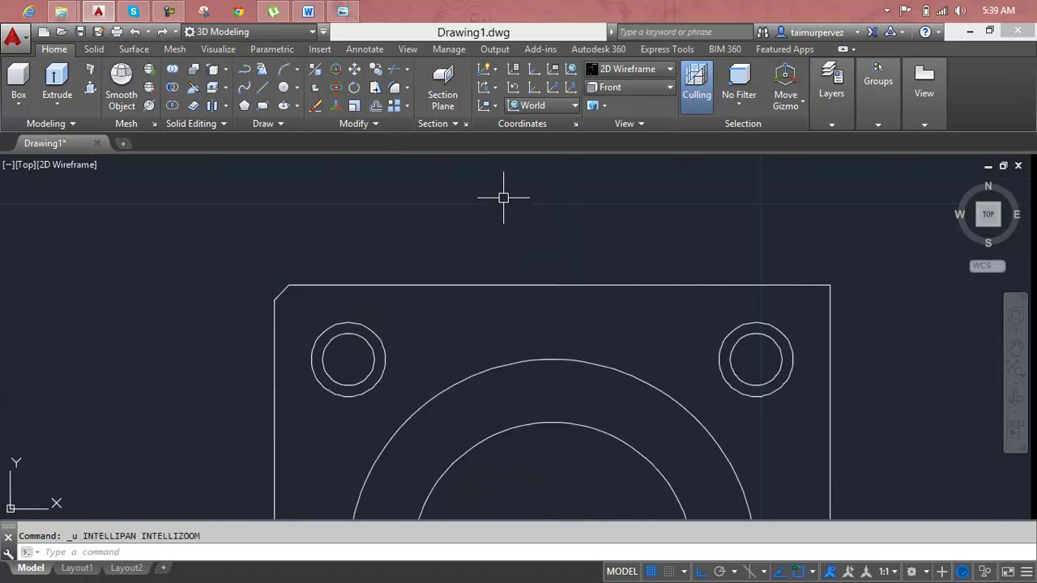
pyautogui.hotkey('ctrl', 'z')
pyautogui.hotkey('ctrl', 'z')
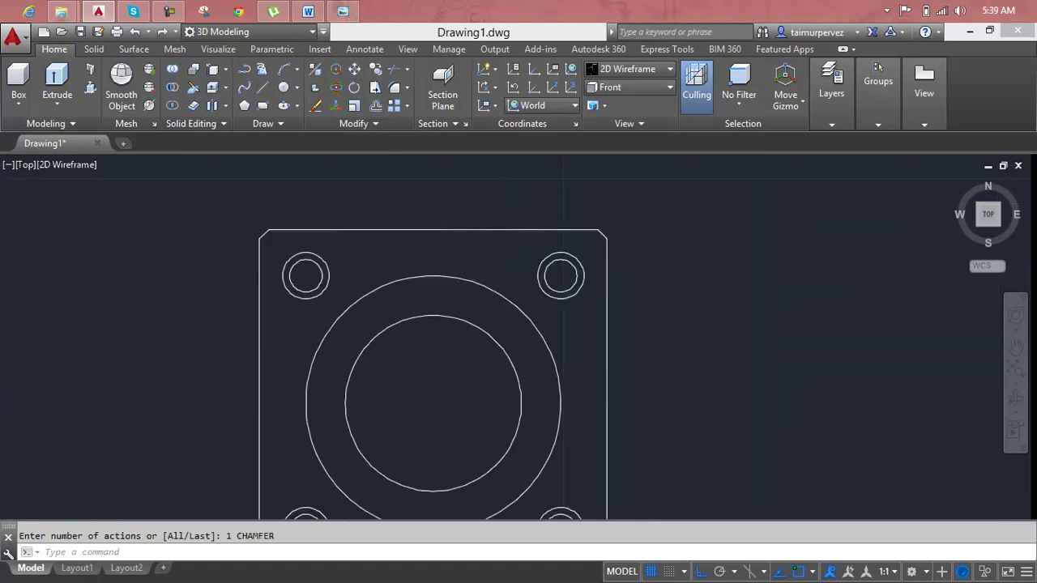
pyautogui.scroll(-4, 541, 265)
pyautogui.moveTo(548, 269)
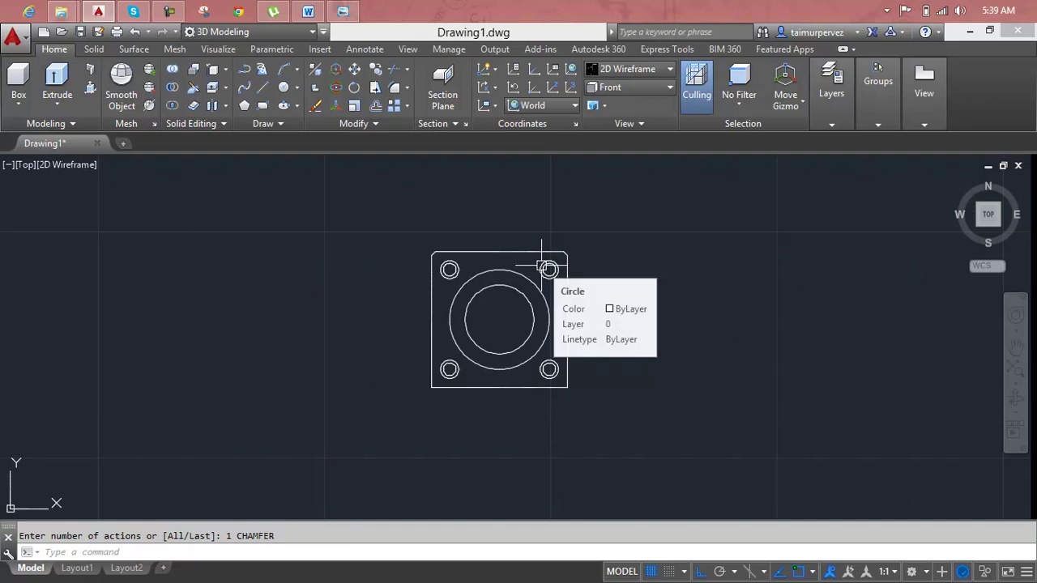
pyautogui.hotkey('ctrl', 'y')
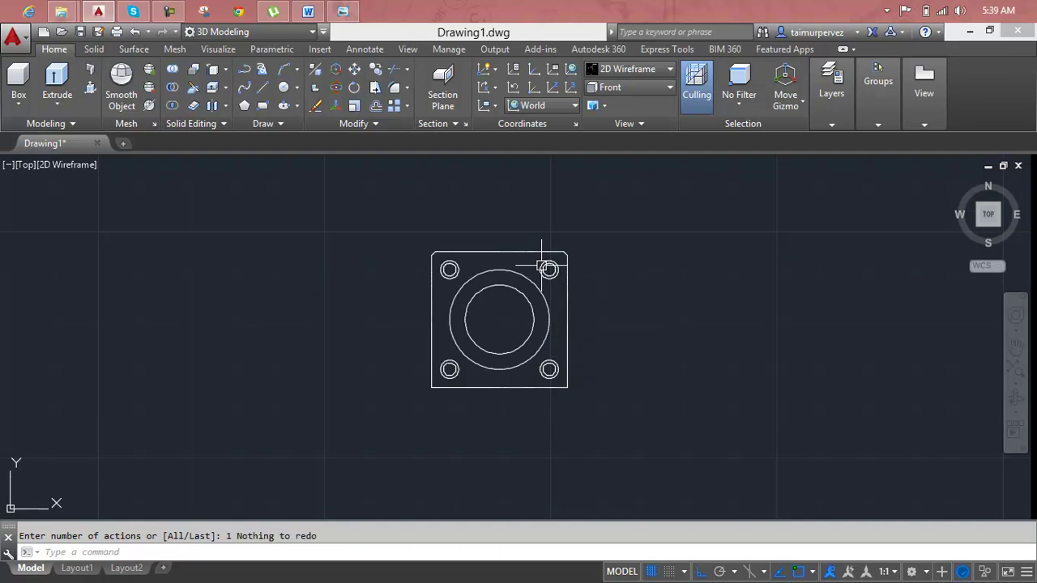
pyautogui.scroll(4, 532, 291)
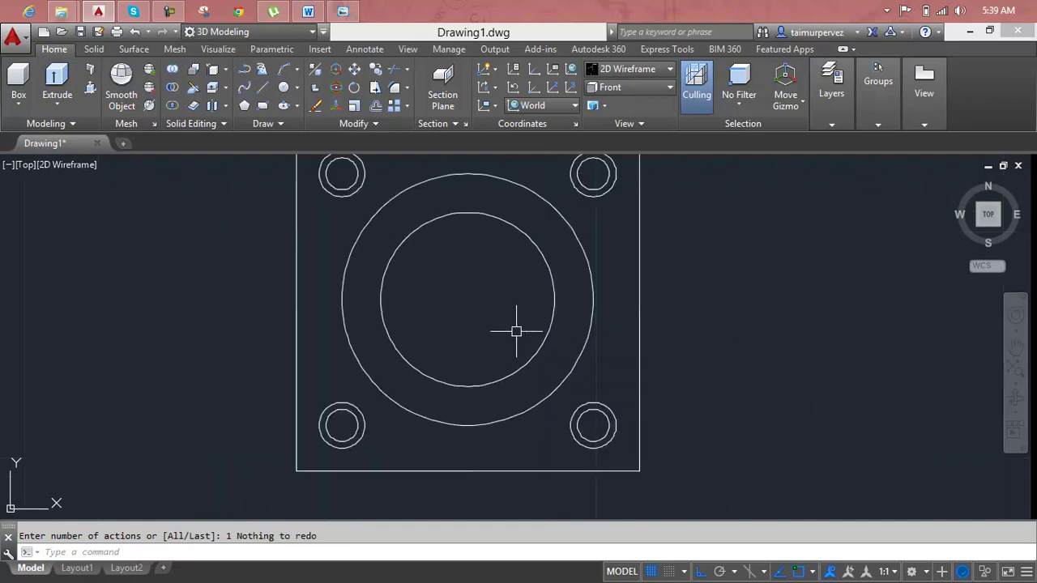
pyautogui.moveTo(516, 330); pyautogui.dragTo(504, 284, button='middle')
pyautogui.press('Escape')
# Start CHAMFER with a 0.0400 distance, then cancel that first attempt
pyautogui.write('CHA')
pyautogui.press('Return')
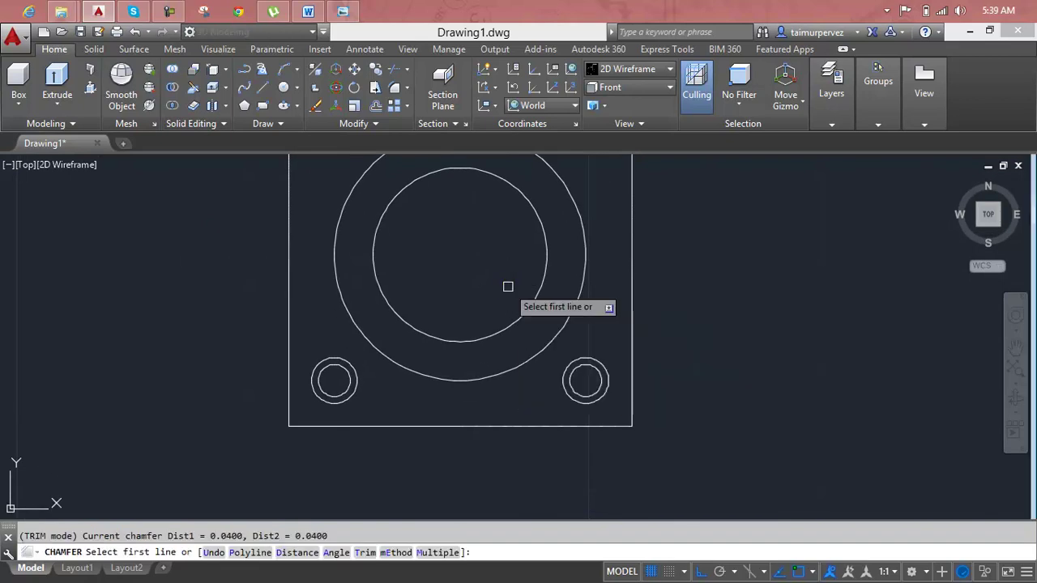
pyautogui.write('d')
pyautogui.press('Return')
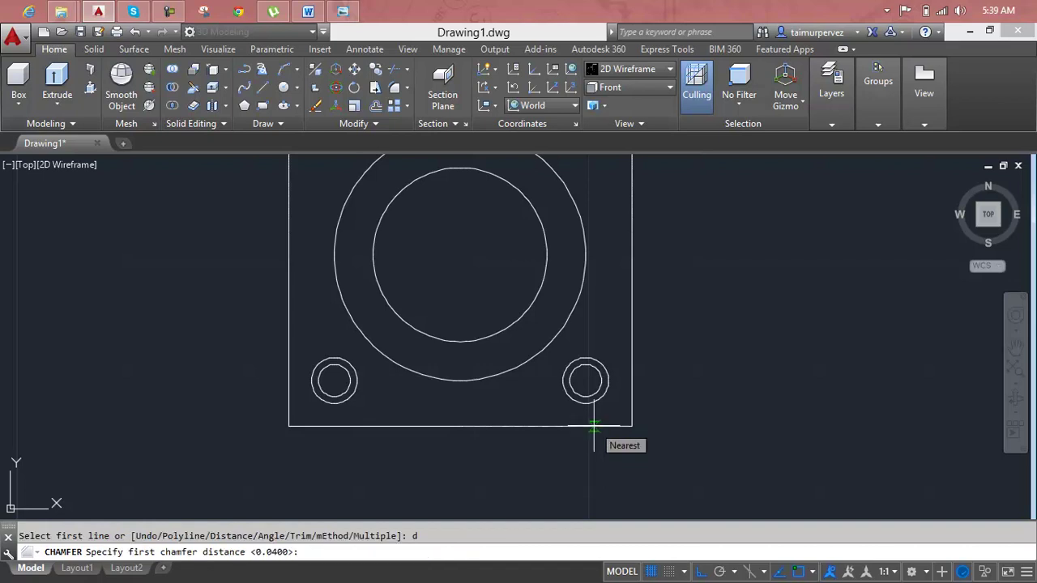
pyautogui.press('Return')
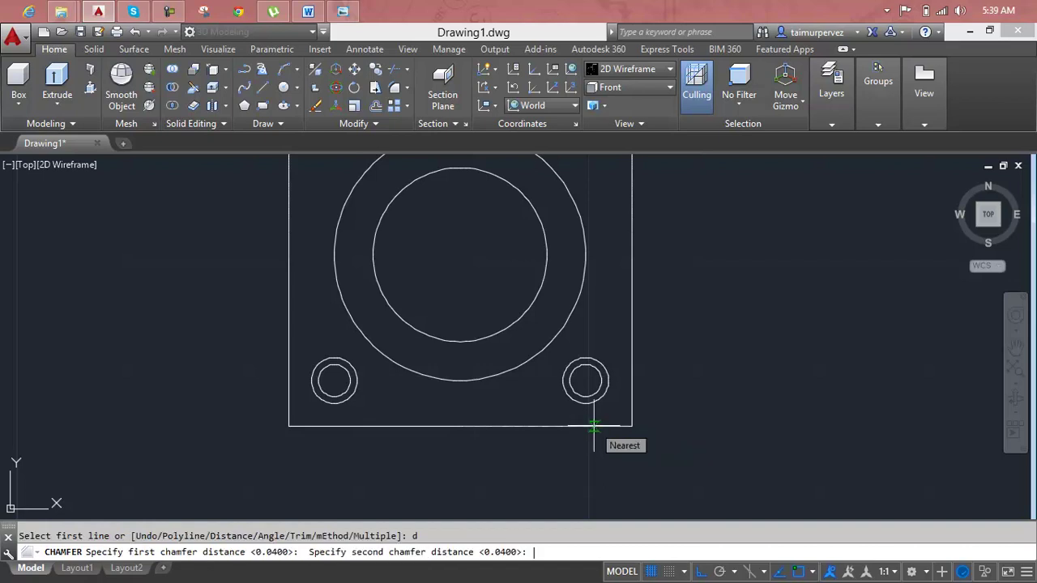
pyautogui.press('Escape')
# Chamfer the bottom-right and bottom-left plate corners at 0.0400 using the bottom and side edges
pyautogui.write('c')
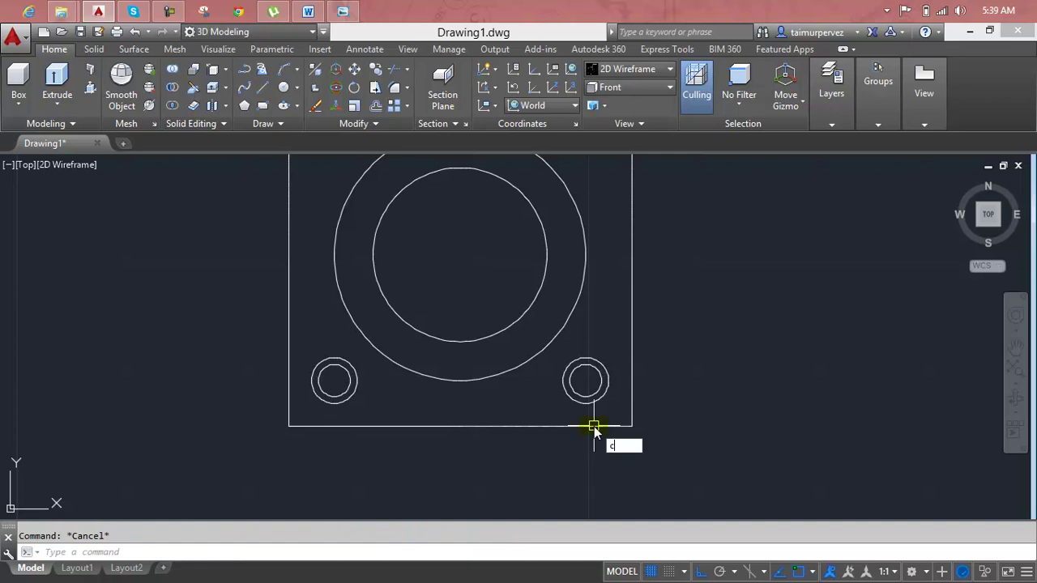
pyautogui.write('a')
pyautogui.press('Return')
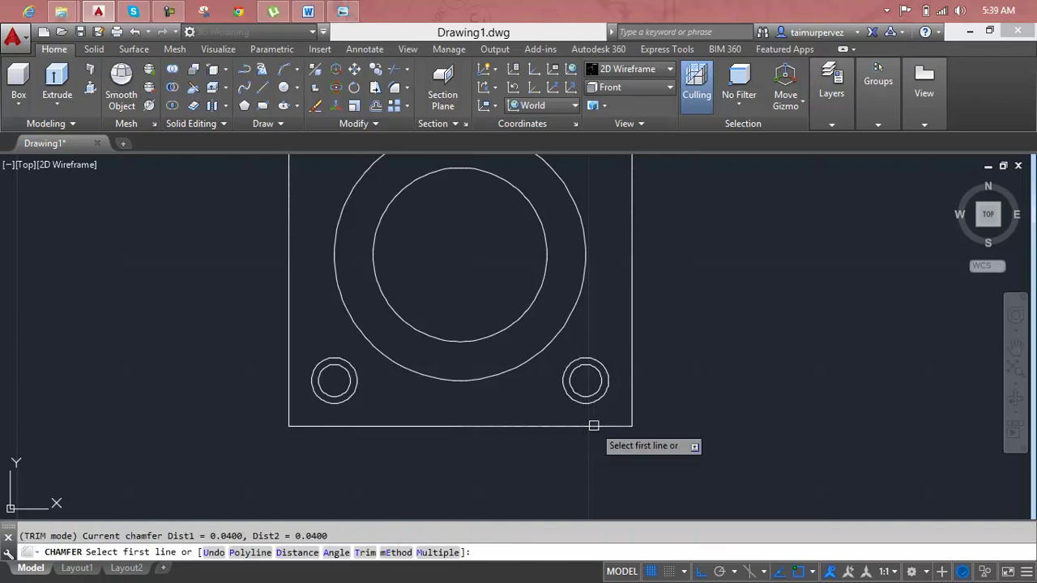
pyautogui.write('d')
pyautogui.press('Return')
pyautogui.press('Return')
pyautogui.press('Return')
pyautogui.click(593, 425)
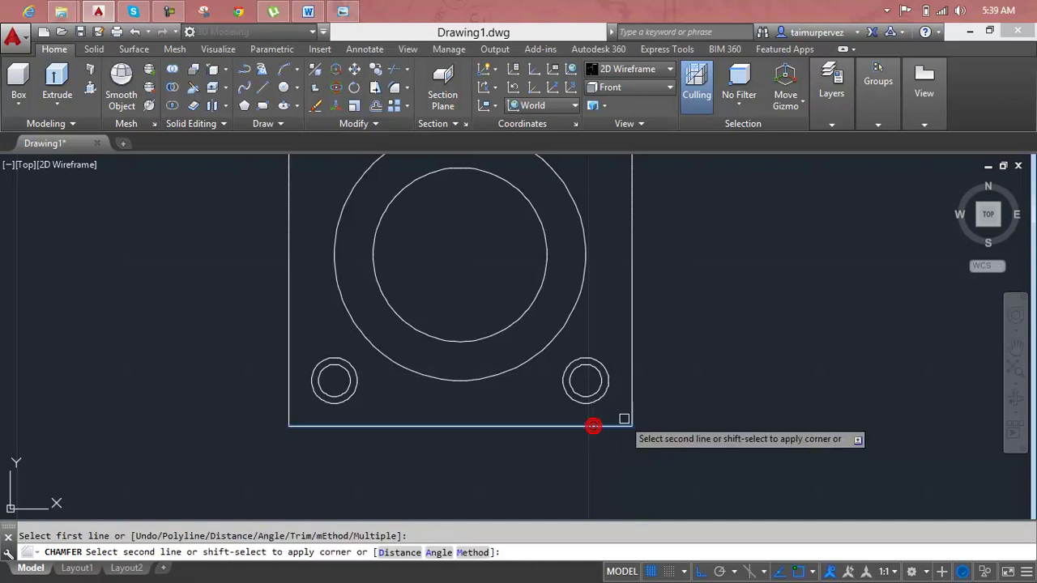
pyautogui.click(627, 409)
pyautogui.press('Return')
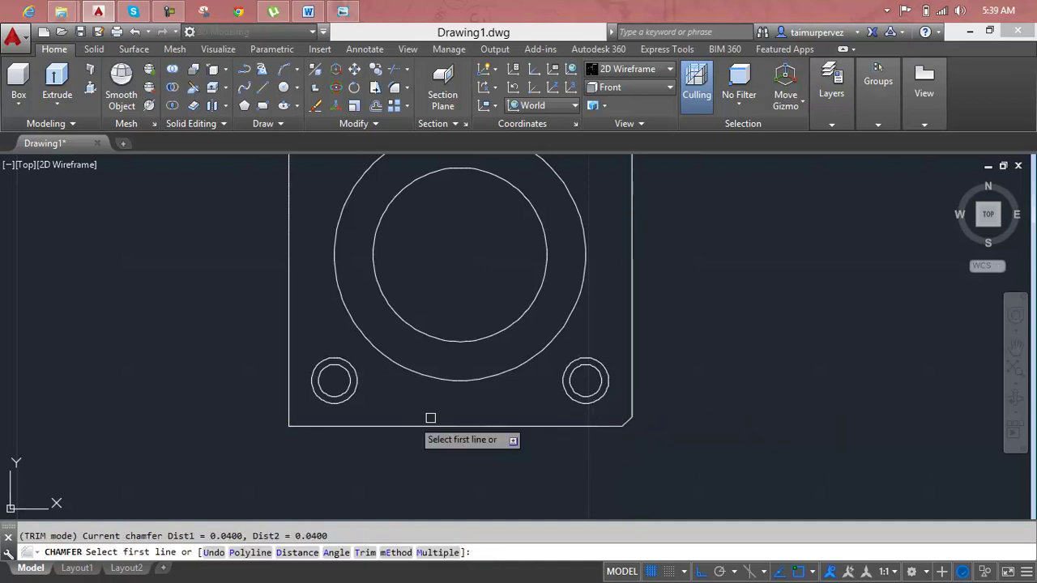
pyautogui.click(389, 425)
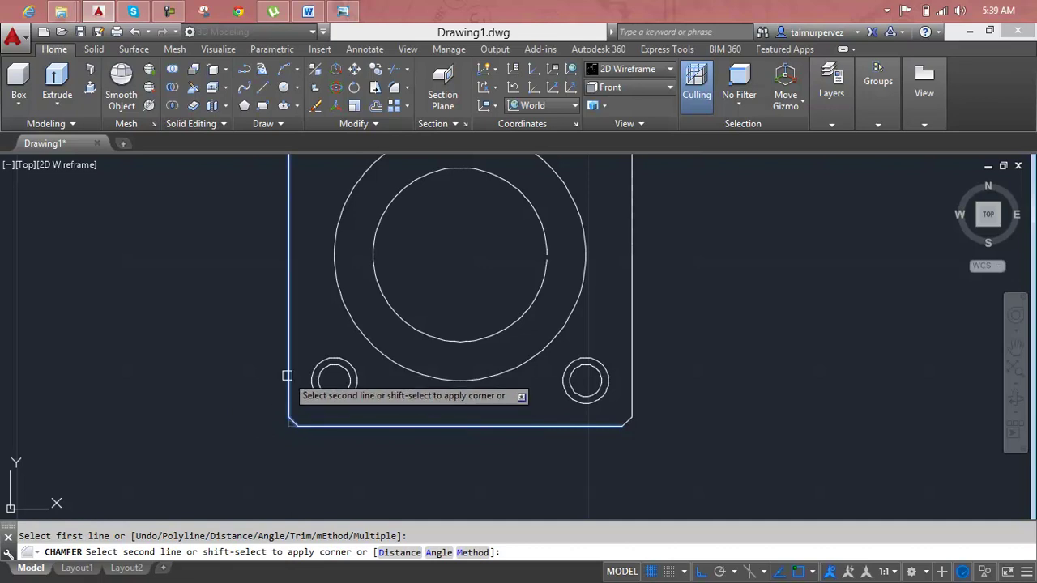
pyautogui.click(289, 372)
pyautogui.press('Return')
pyautogui.scroll(-6, 358, 394)
pyautogui.press('Escape')
pyautogui.scroll(2, 321, 312)
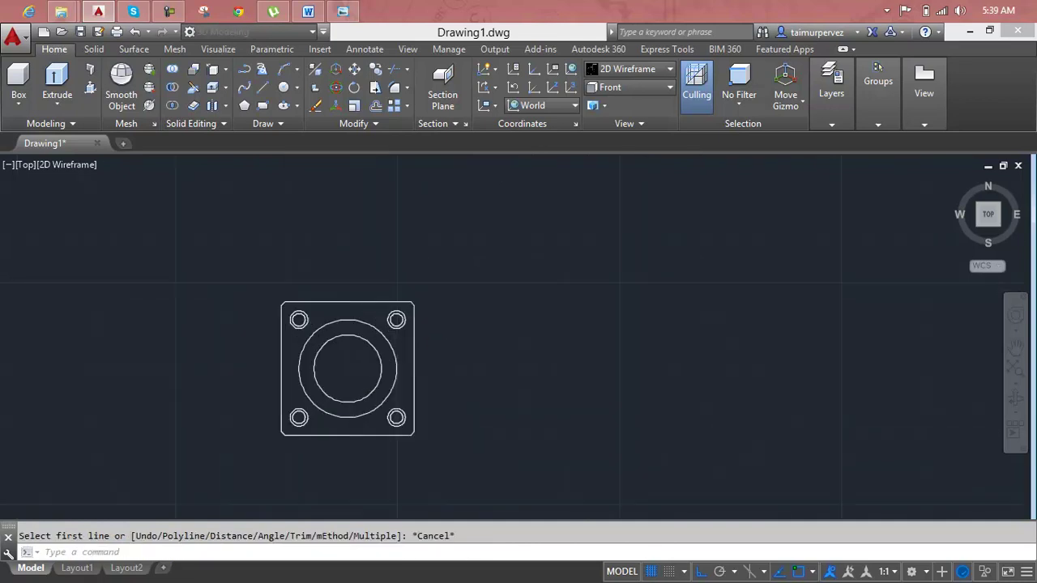
pyautogui.scroll(2, 324, 308)
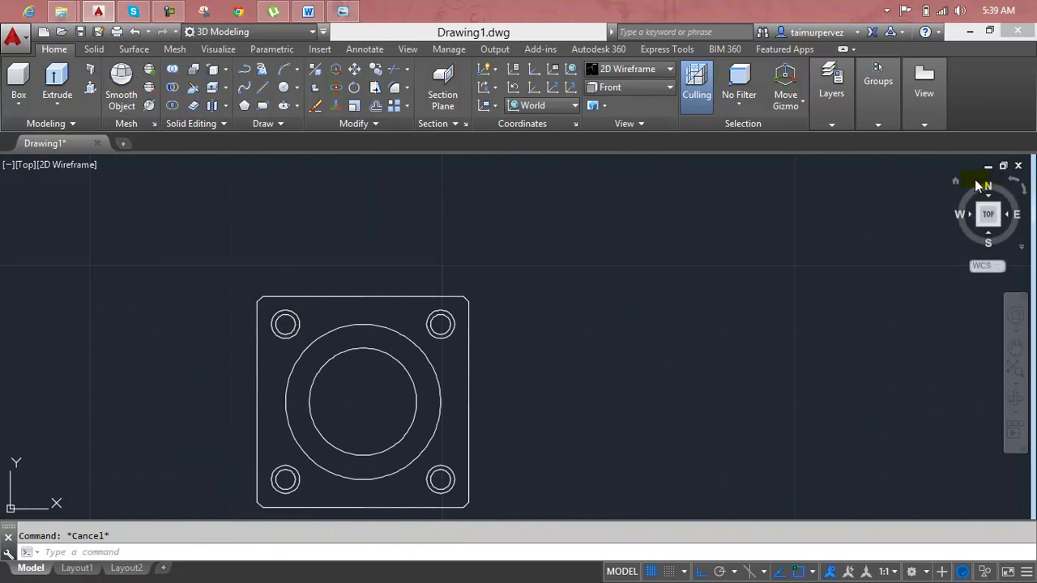
# From the isometric view, press-pull the square plate area to a height of 1.2
pyautogui.moveTo(958, 185); pyautogui.dragTo(956, 188)
pyautogui.click(956, 188)
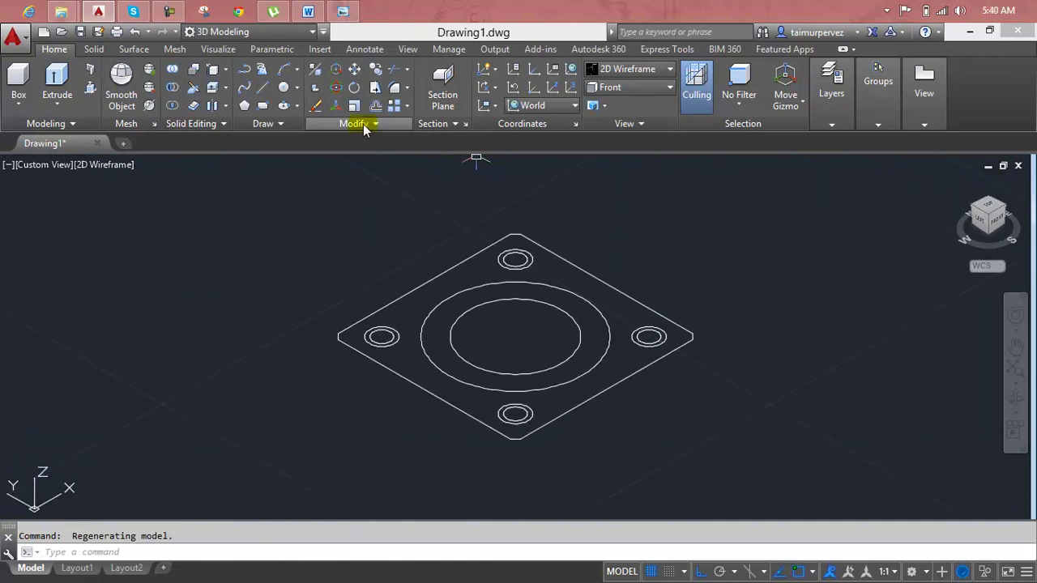
pyautogui.click(90, 89)
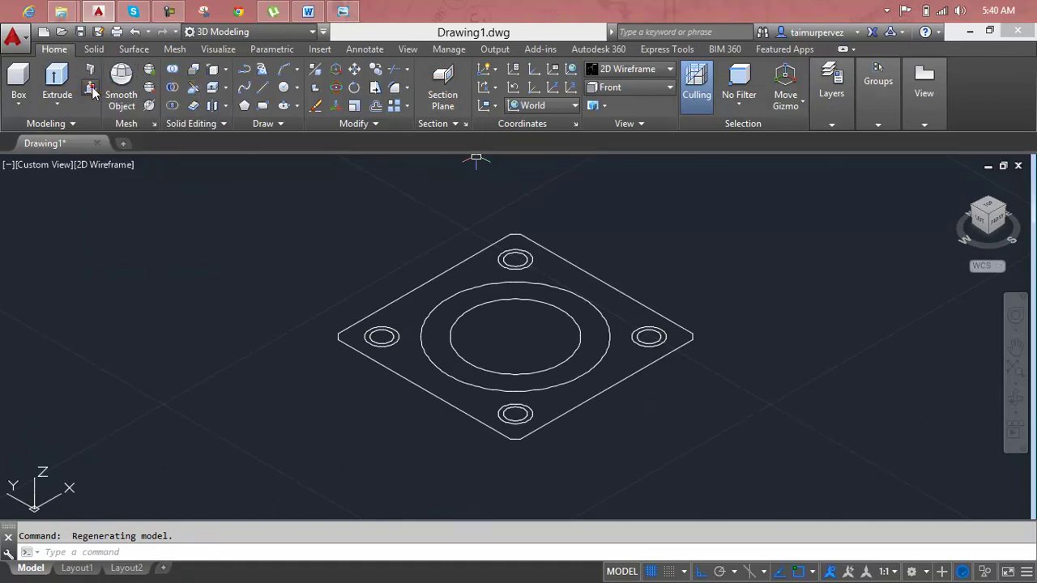
pyautogui.click(580, 287)
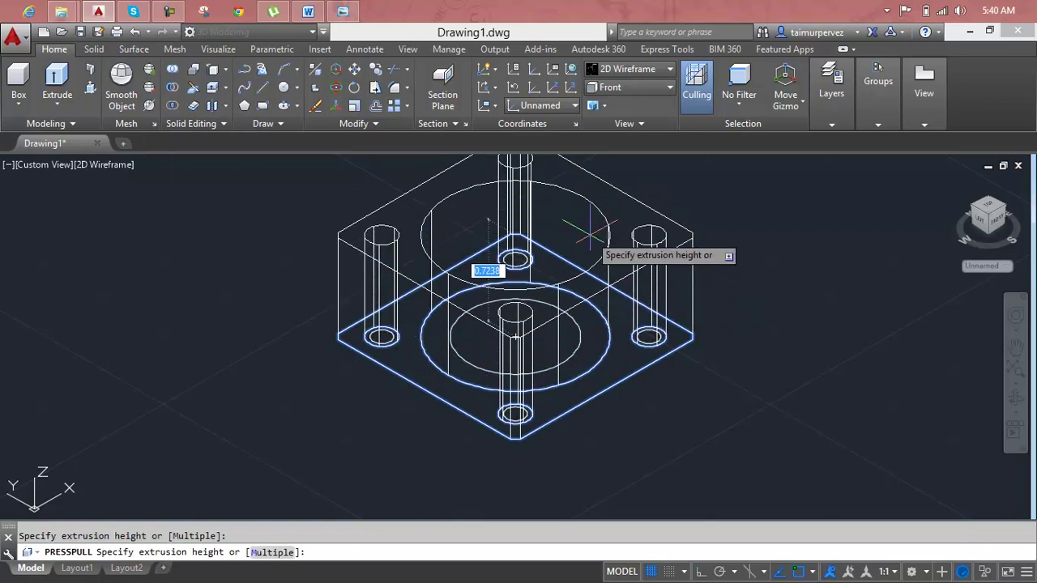
pyautogui.moveTo(589, 234); pyautogui.dragTo(559, 285, button='middle')
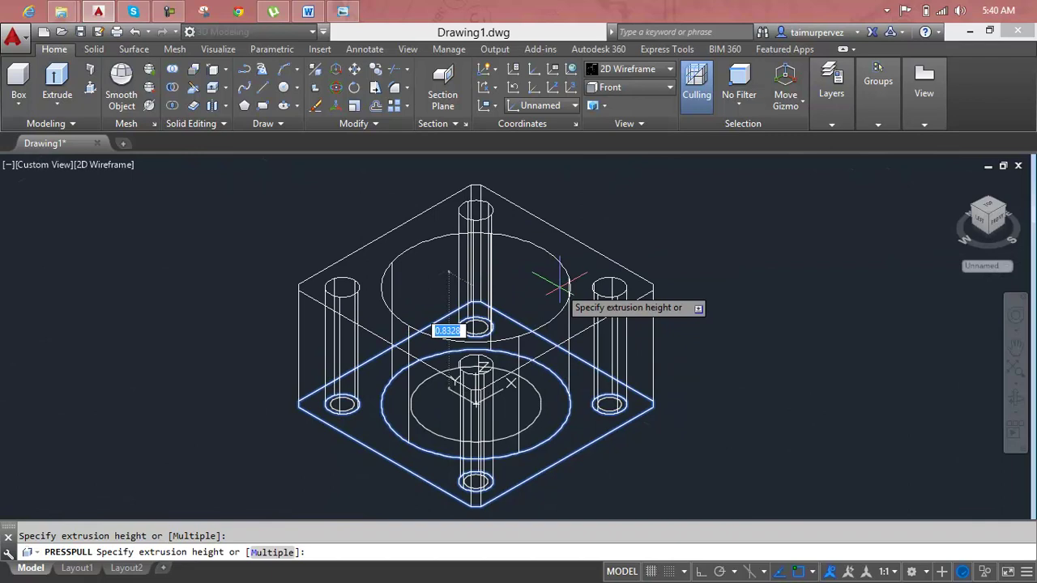
pyautogui.write('1.2')
pyautogui.press('Return')
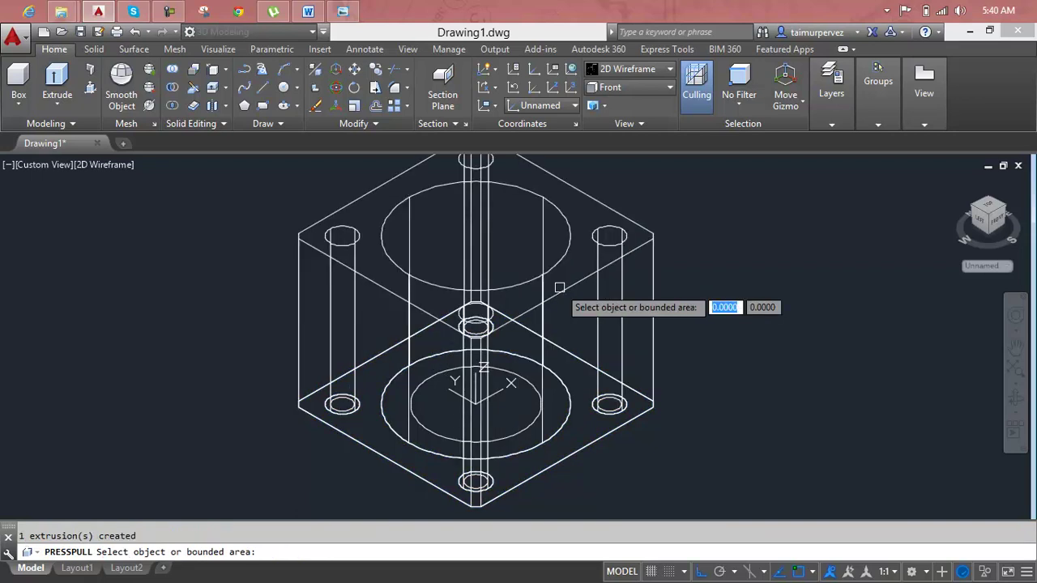
pyautogui.press('Escape')
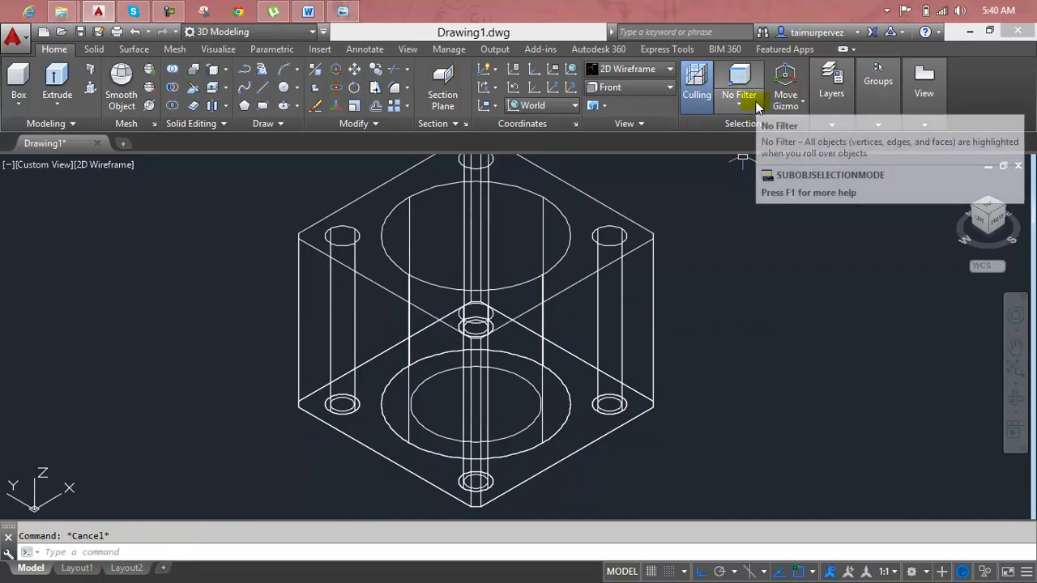
# Set the Realistic visual style and orbit to view the block's underside
pyautogui.click(626, 69)
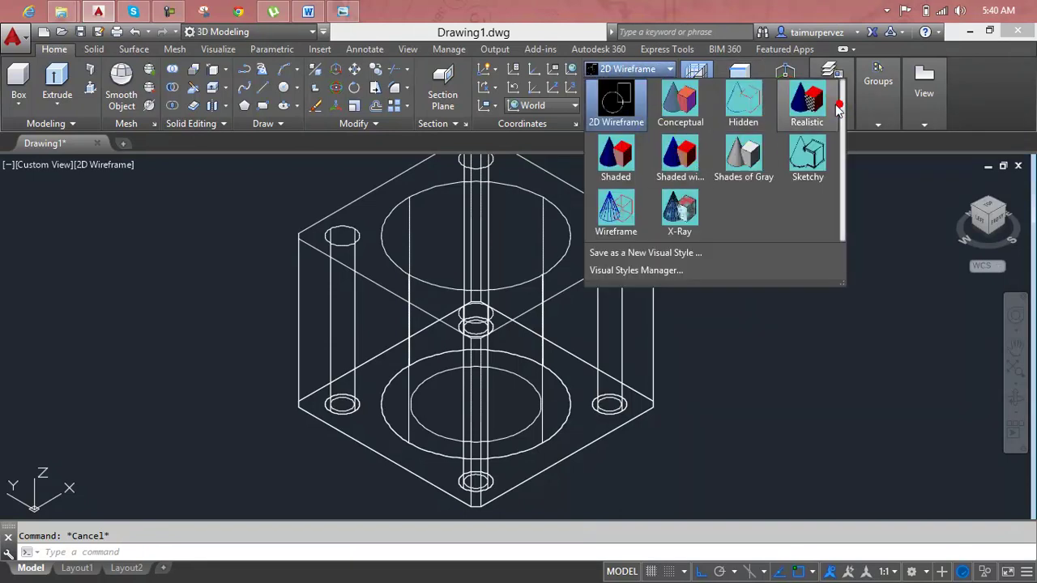
pyautogui.click(828, 109)
pyautogui.moveTo(529, 339)
pyautogui.keyDown('shift'); pyautogui.mouseDown(button='middle')
pyautogui.moveTo(427, 409)
pyautogui.moveTo(433, 433)
pyautogui.moveTo(492, 440)
pyautogui.moveTo(567, 292)
pyautogui.moveTo(576, 245)
pyautogui.moveTo(621, 197)
pyautogui.moveTo(368, 278)
pyautogui.mouseUp(button='middle'); pyautogui.keyUp('shift')
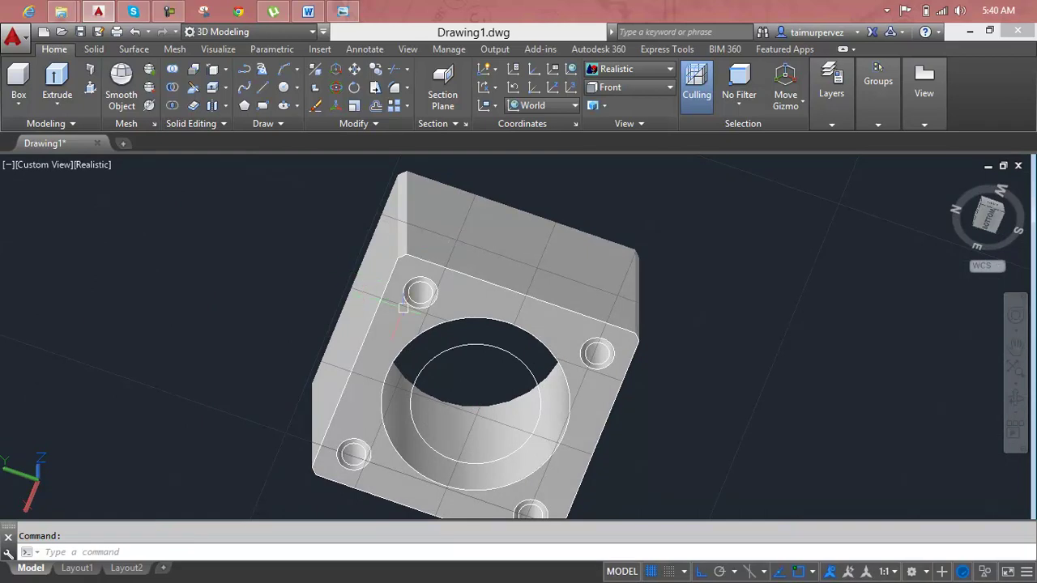
# Delete the leftover circle at the top-left hole and pan across the part
pyautogui.keyDown('ctrl'); pyautogui.click(421, 290); pyautogui.keyUp('ctrl')
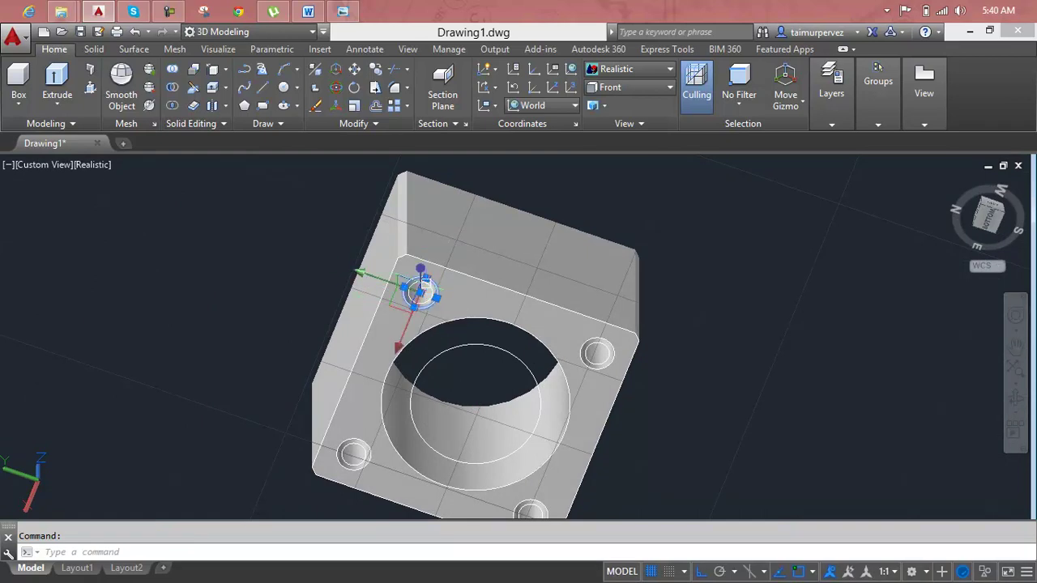
pyautogui.press('Delete')
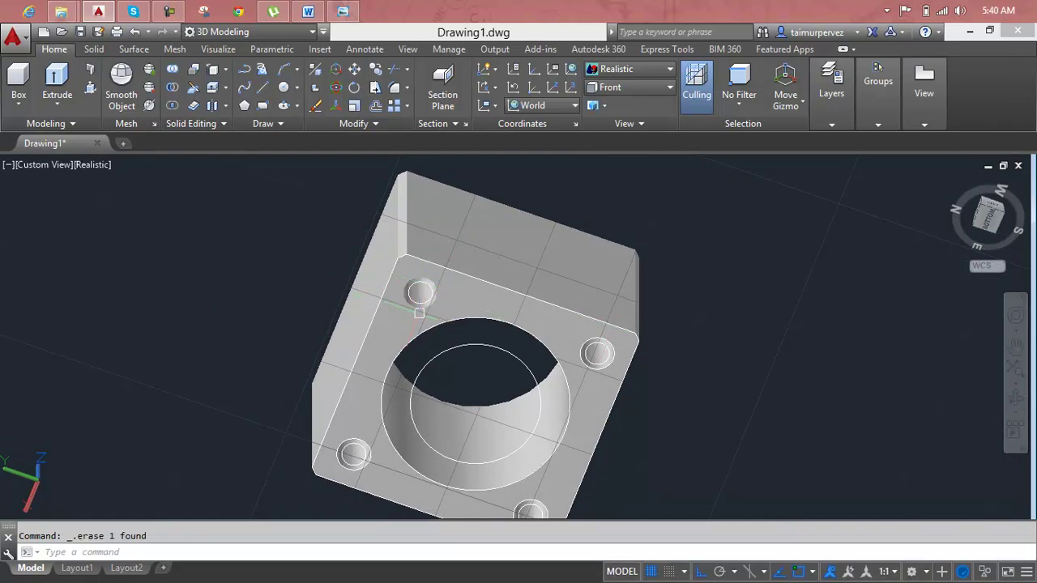
pyautogui.scroll(5, 419, 313)
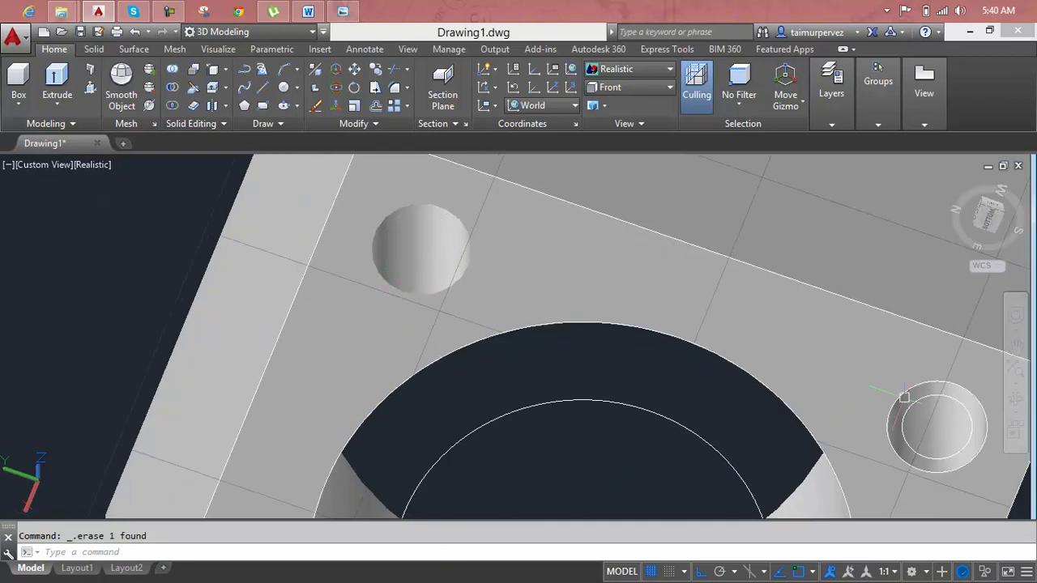
pyautogui.scroll(-5, 899, 401)
pyautogui.moveTo(718, 421); pyautogui.dragTo(677, 193, button='middle')
pyautogui.scroll(3, 602, 419)
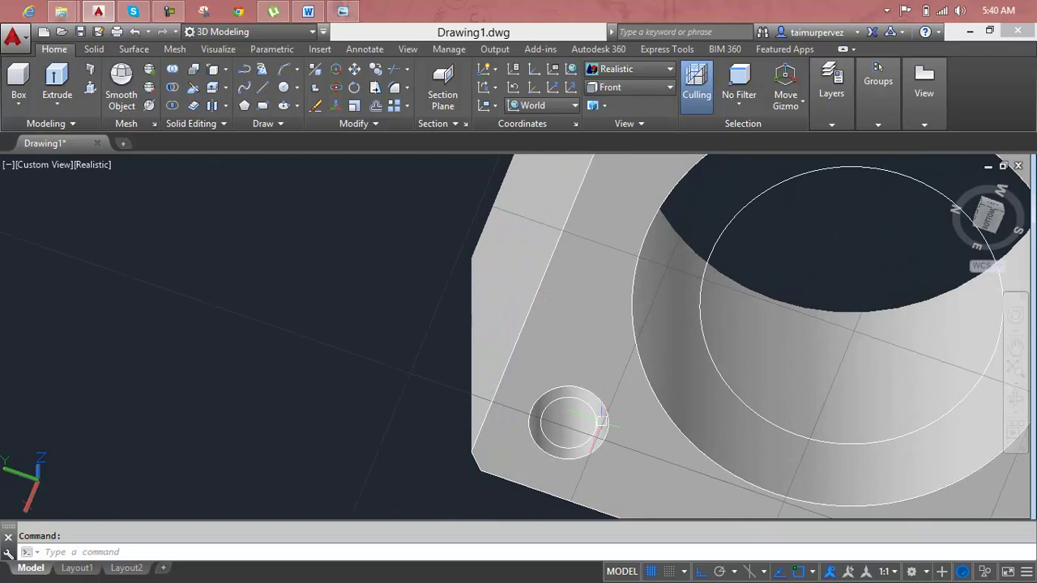
pyautogui.scroll(-3, 587, 405)
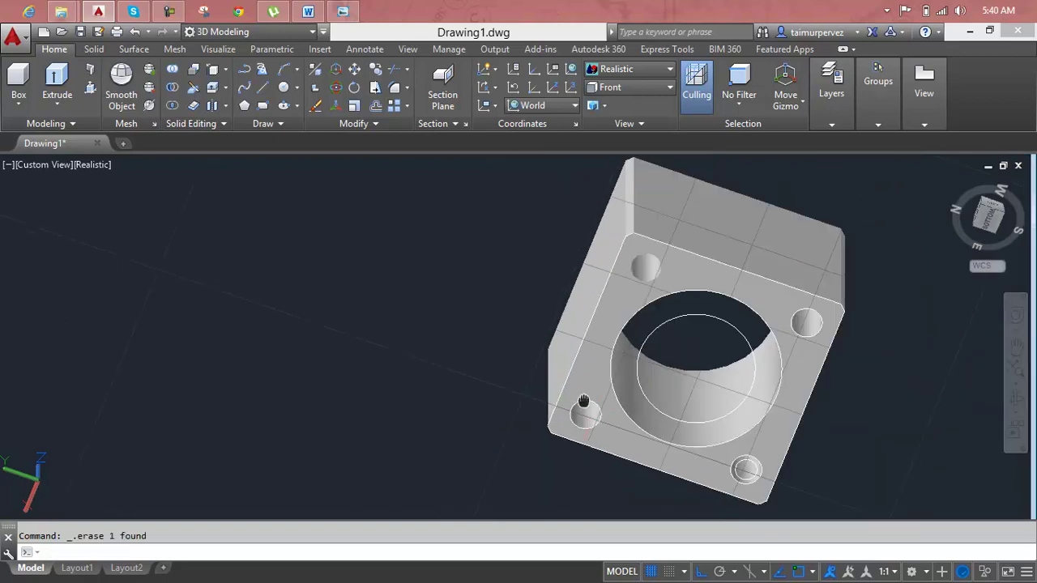
pyautogui.keyDown('shift'); pyautogui.moveTo(583, 405); pyautogui.dragTo(640, 397, button='middle'); pyautogui.keyUp('shift')
# Select the leftover circle at the bottom-right hole and orbit to the block's side face
pyautogui.click(644, 404)
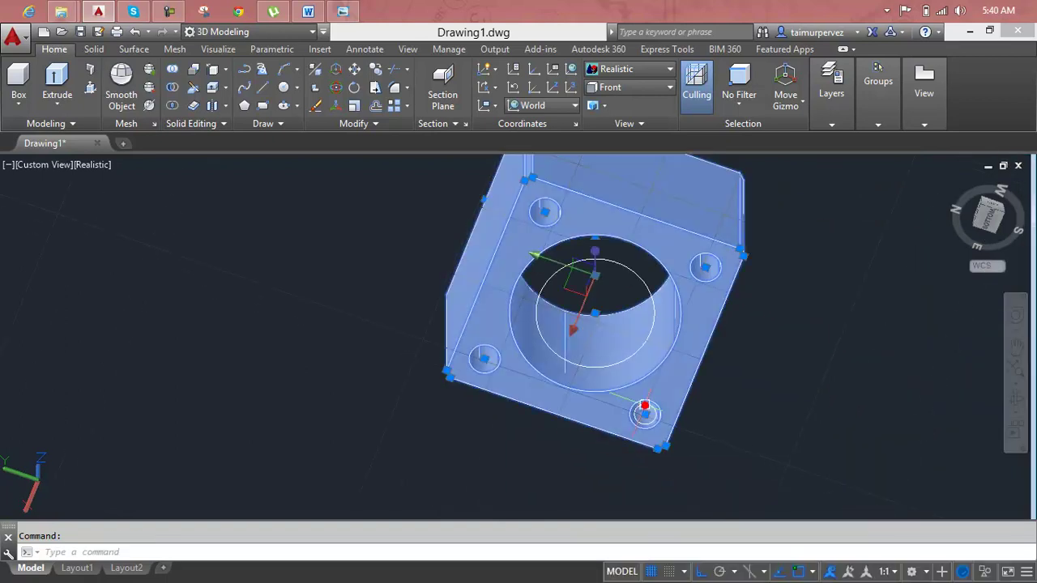
pyautogui.press('Escape')
pyautogui.scroll(3, 644, 409)
pyautogui.keyDown('ctrl'); pyautogui.click(642, 409); pyautogui.keyUp('ctrl')
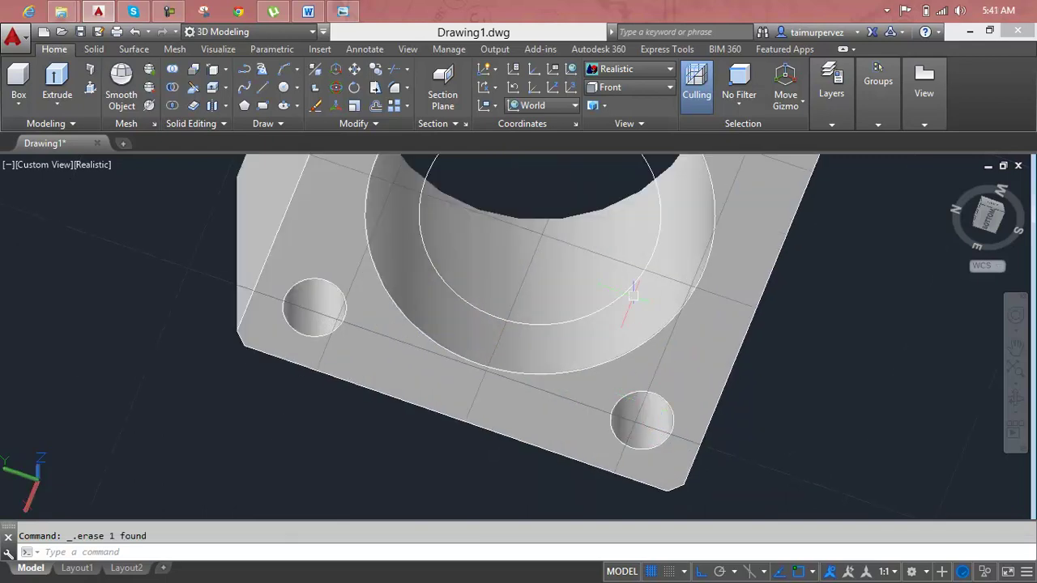
pyautogui.scroll(-2, 634, 290)
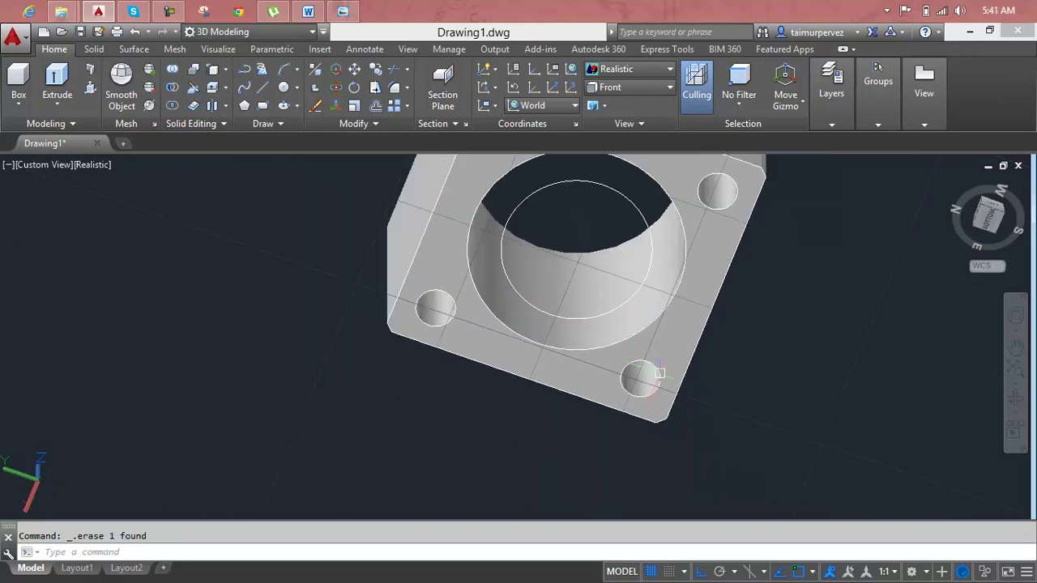
pyautogui.keyDown('shift'); pyautogui.moveTo(671, 340); pyautogui.dragTo(620, 526, button='middle'); pyautogui.keyUp('shift')
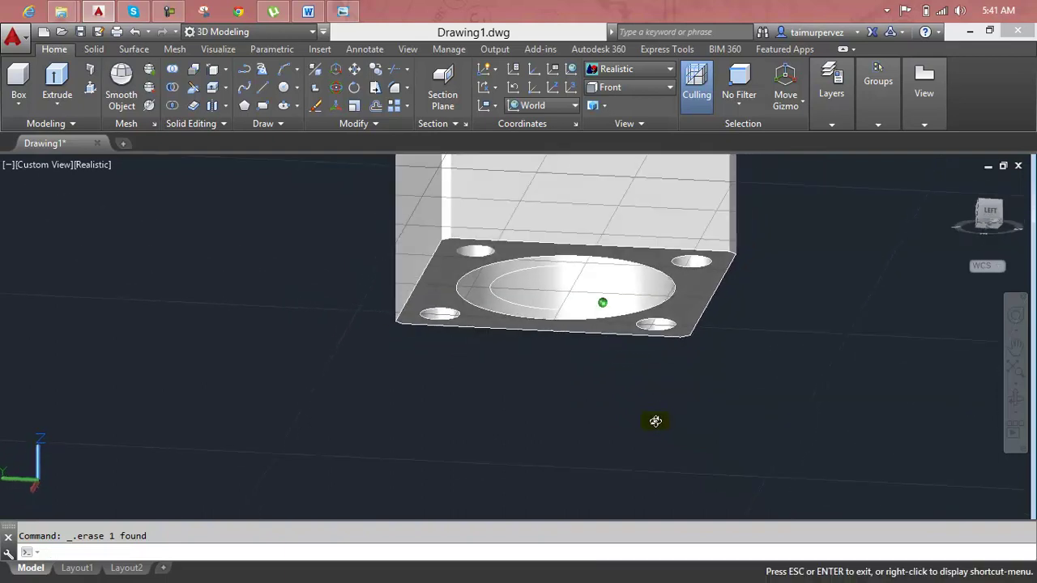
pyautogui.scroll(-3, 619, 365)
pyautogui.keyDown('shift'); pyautogui.moveTo(620, 366); pyautogui.dragTo(570, 421, button='middle'); pyautogui.keyUp('shift')
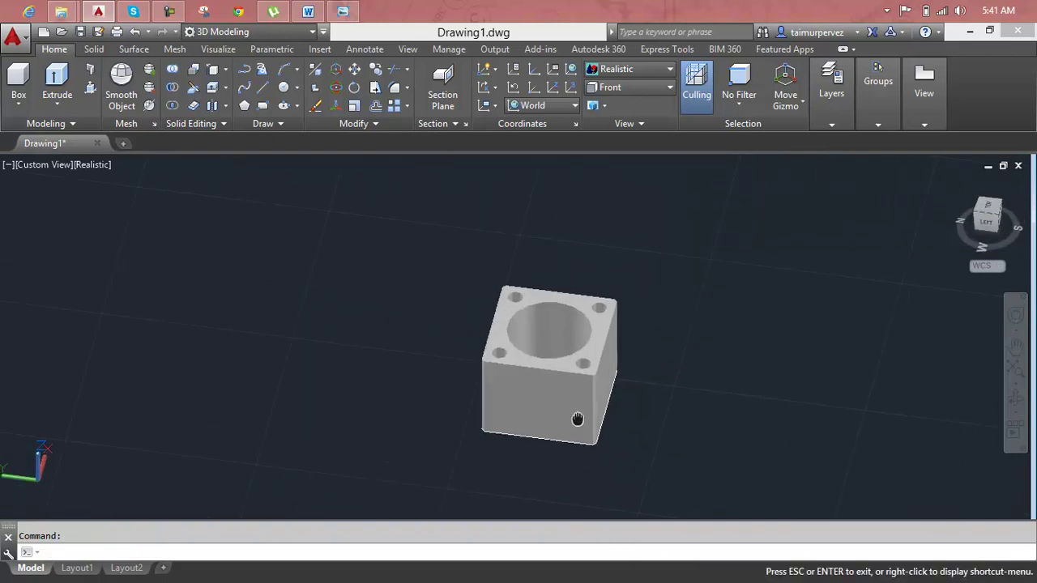
pyautogui.scroll(2, 554, 404)
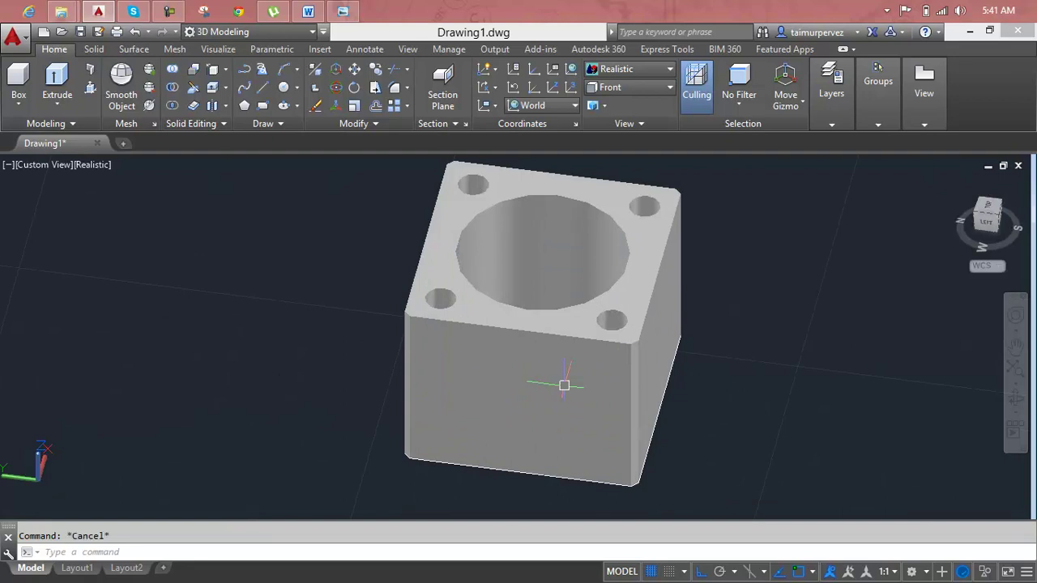
# Orbit to a front view of the block and compare it with the cap's reference drawing
pyautogui.click(45, 164)
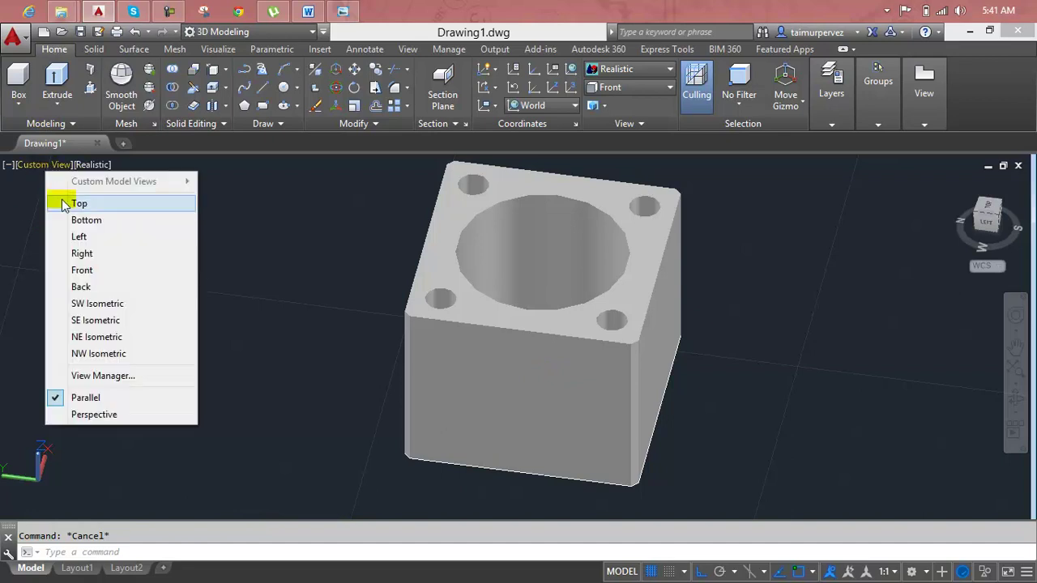
pyautogui.click(243, 240)
pyautogui.scroll(2, 285, 253)
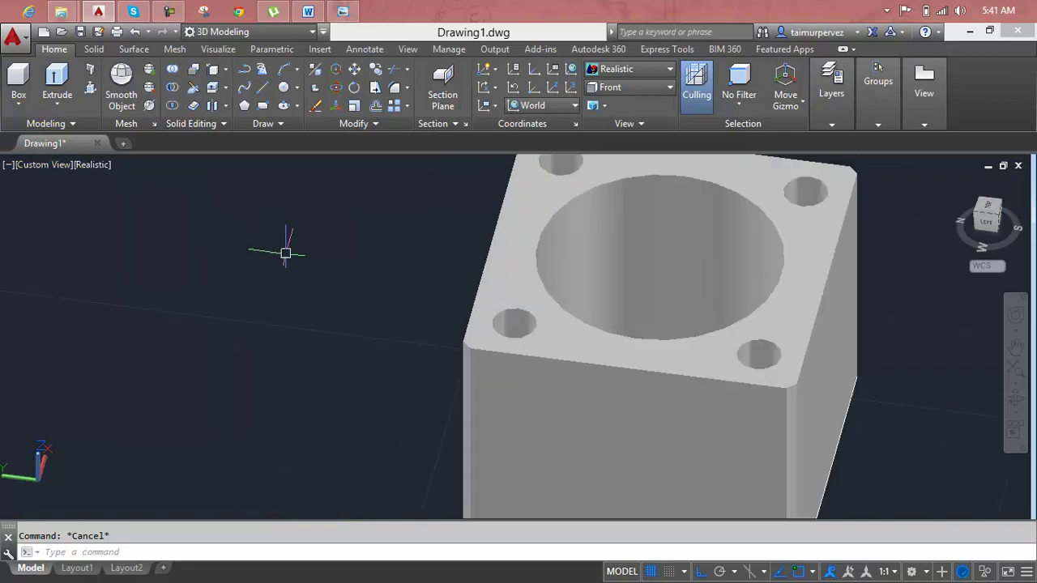
pyautogui.moveTo(398, 267)
pyautogui.keyDown('shift'); pyautogui.mouseDown(button='middle')
pyautogui.moveTo(283, 257)
pyautogui.moveTo(266, 267)
pyautogui.mouseUp(button='middle'); pyautogui.keyUp('shift')
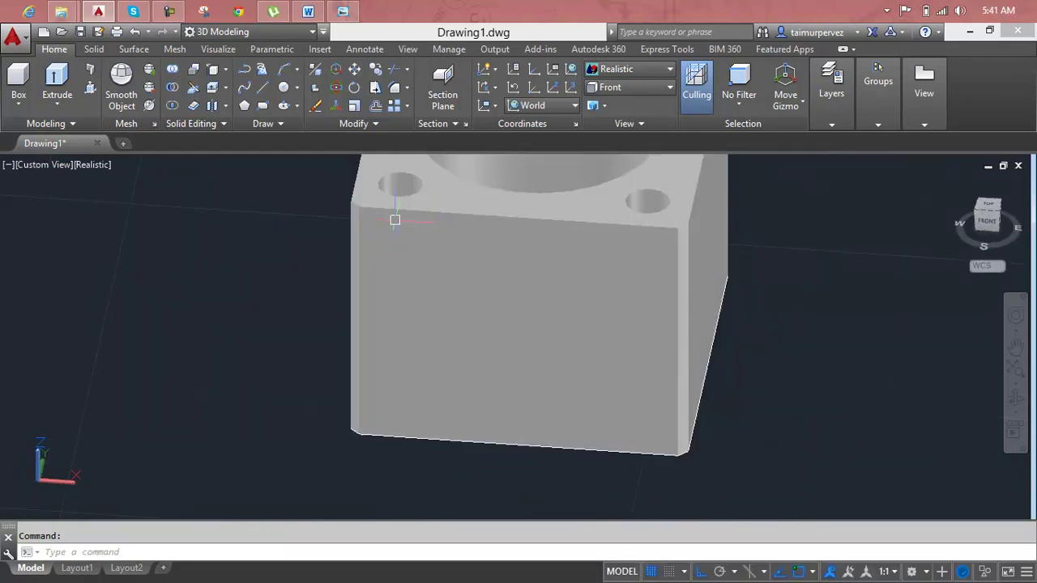
pyautogui.click(343, 13)
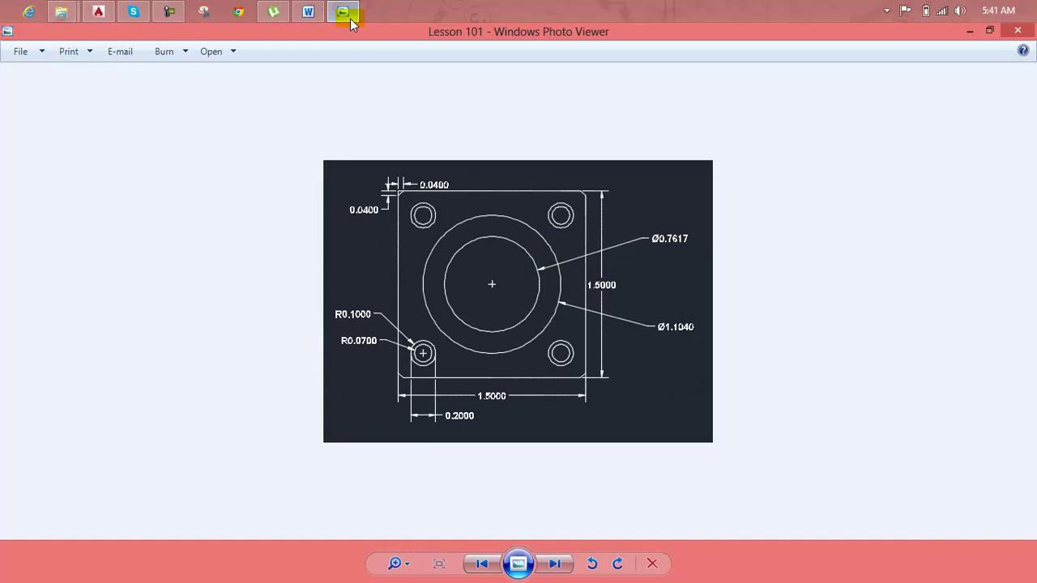
pyautogui.click(344, 15)
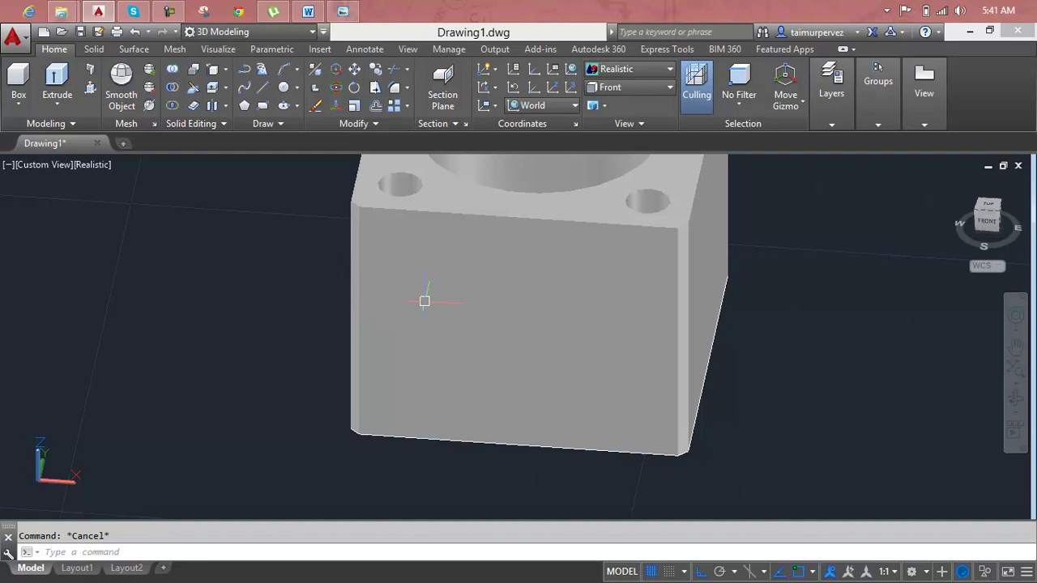
# Clear the solid selection, set the visual style to 2D Wireframe, and zoom to fit
pyautogui.click(464, 212)
pyautogui.press('Escape')
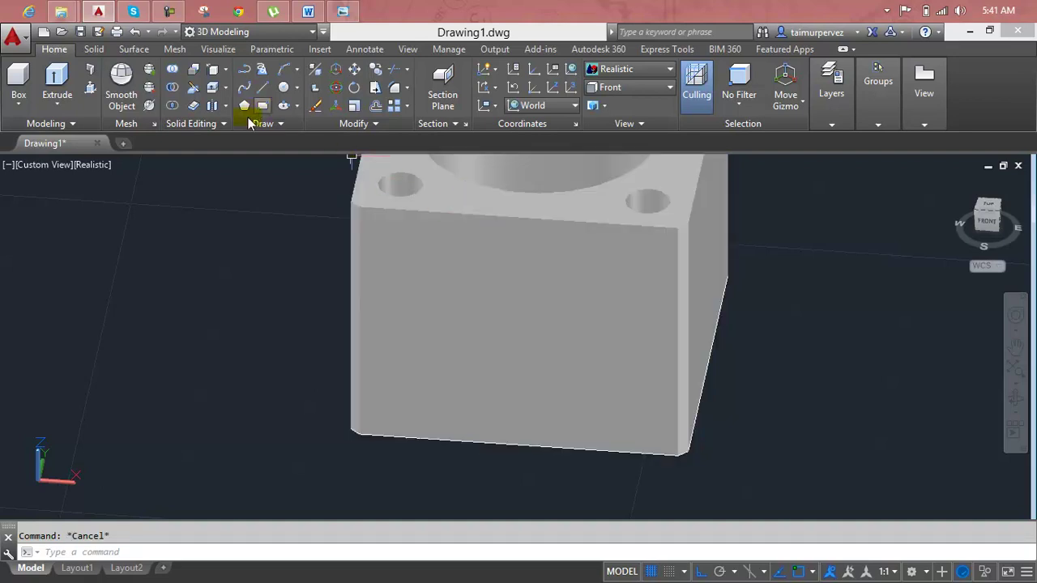
pyautogui.click(226, 71)
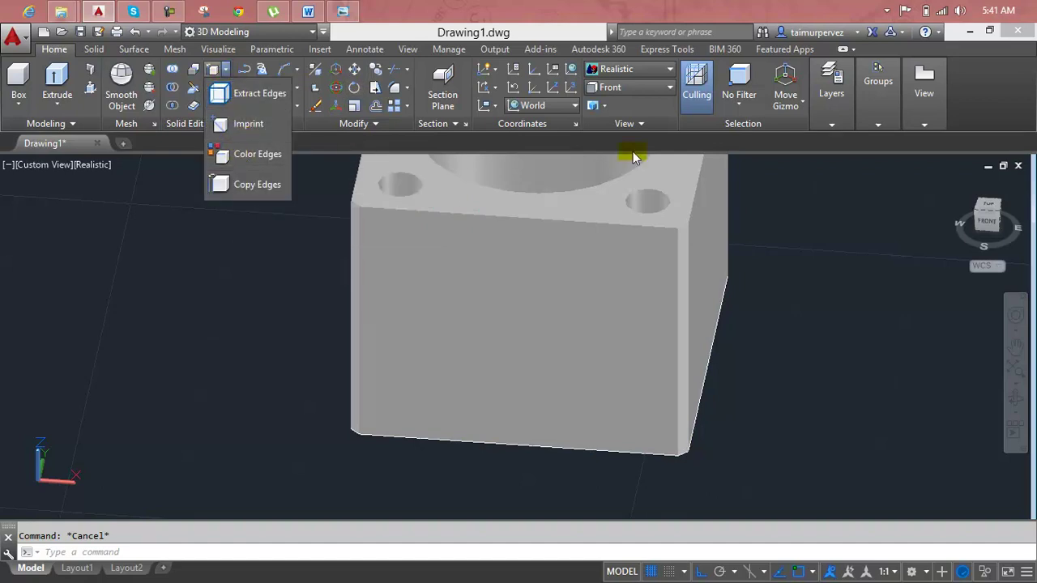
pyautogui.click(640, 68)
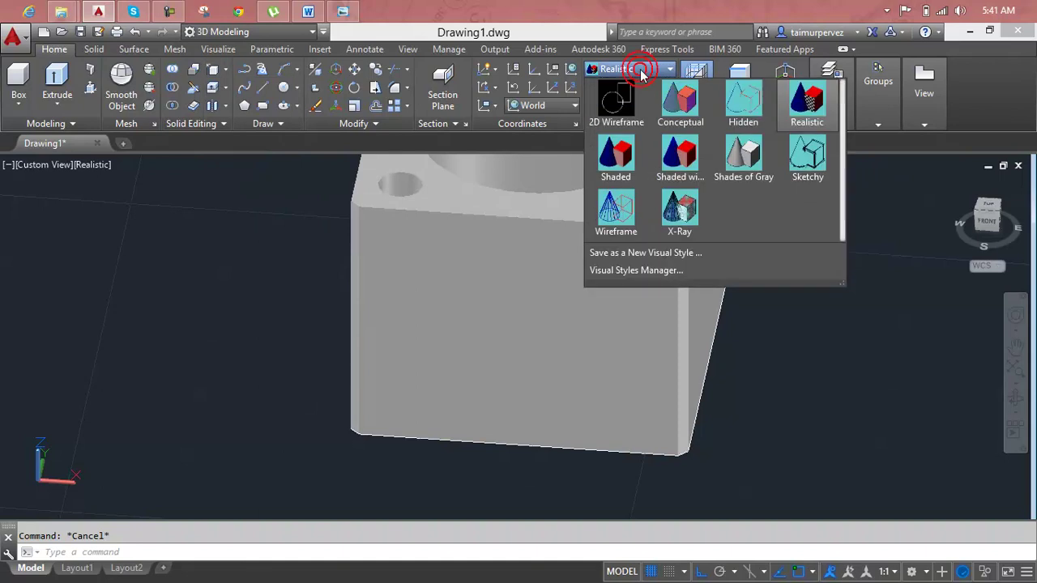
pyautogui.click(626, 107)
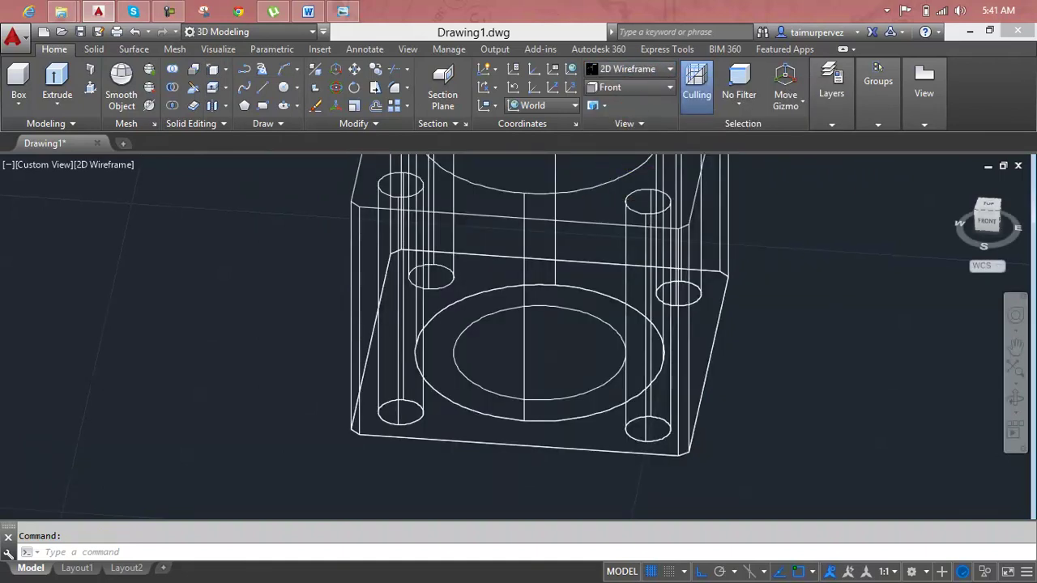
pyautogui.scroll(5, 601, 219)
pyautogui.scroll(-5, 608, 198)
pyautogui.scroll(-1, 614, 209)
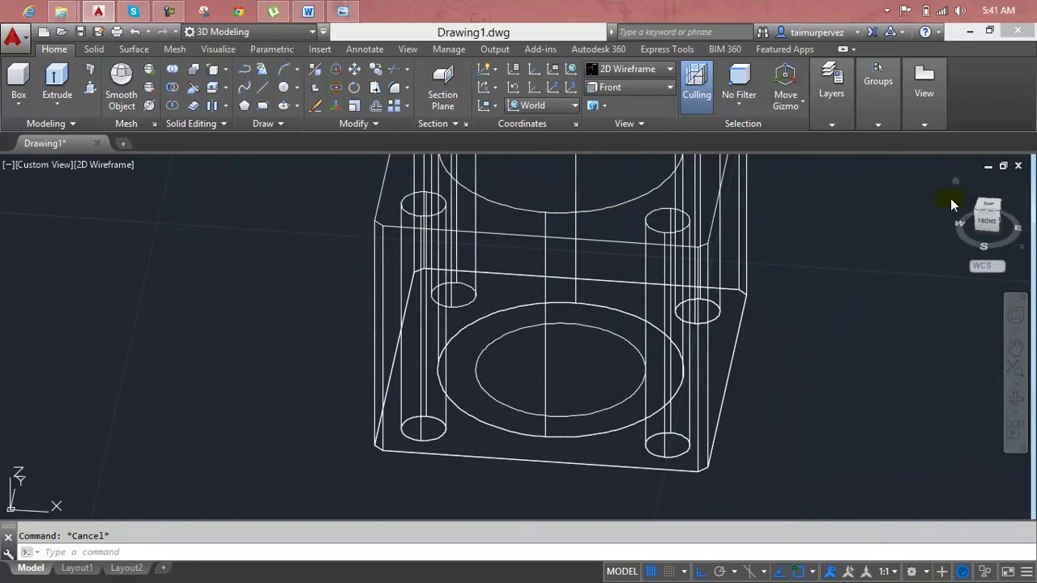
# Switch to the Front preset view and adjust the zoom on the block
pyautogui.click(595, 105)
pyautogui.click(596, 104)
pyautogui.click(602, 90)
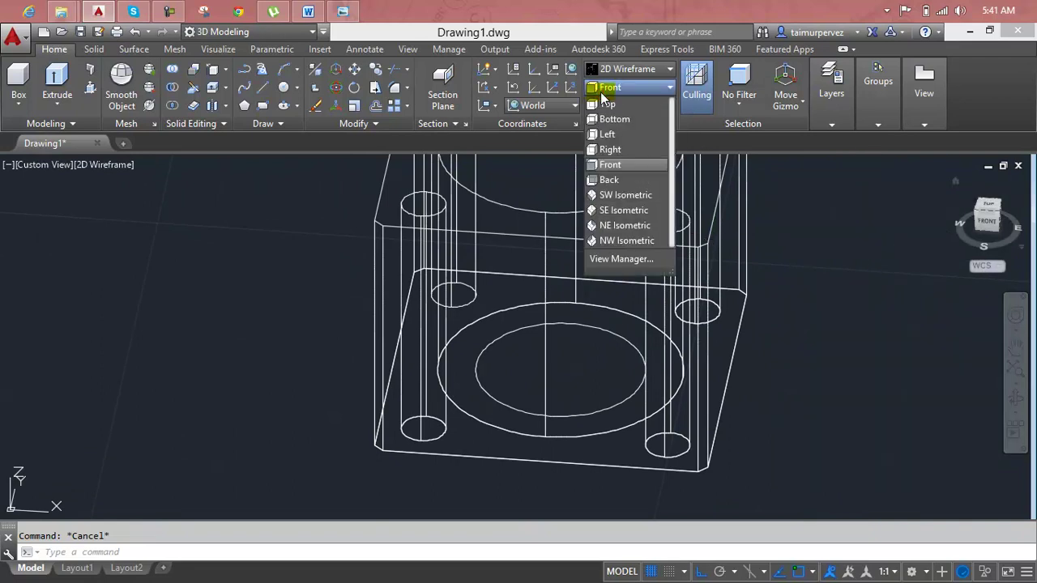
pyautogui.click(611, 164)
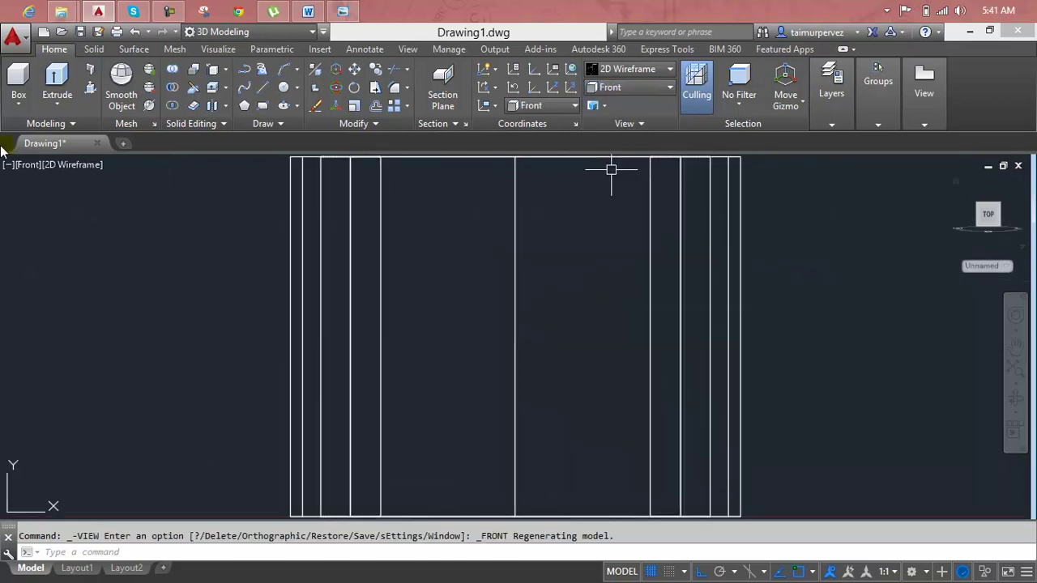
pyautogui.scroll(-1, 486, 300)
pyautogui.scroll(-1, 499, 336)
pyautogui.scroll(2, 499, 336)
# Select the block solid and bring up the Solid Editing edge tools list
pyautogui.click(518, 209)
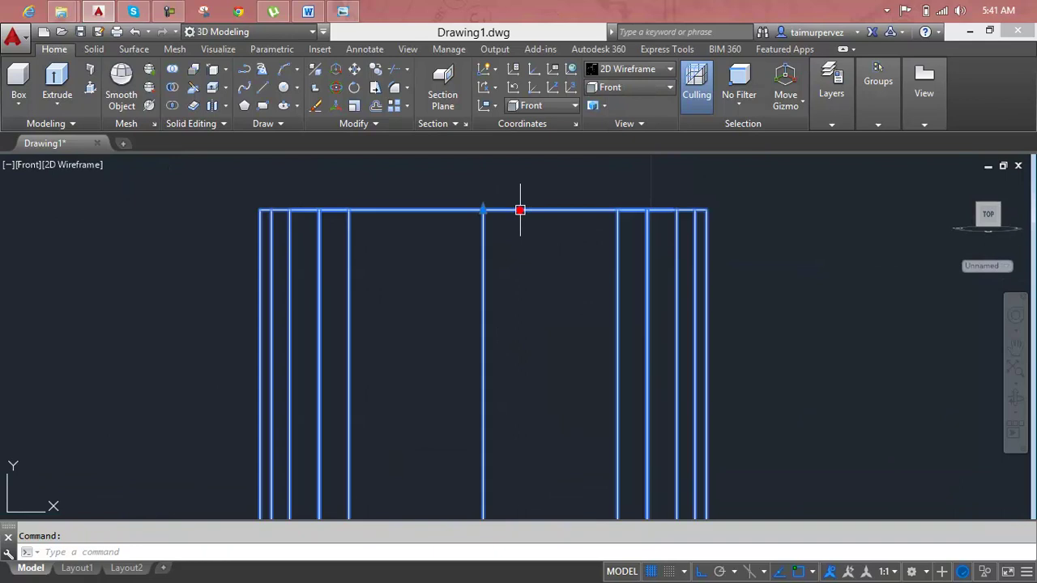
pyautogui.press('Escape')
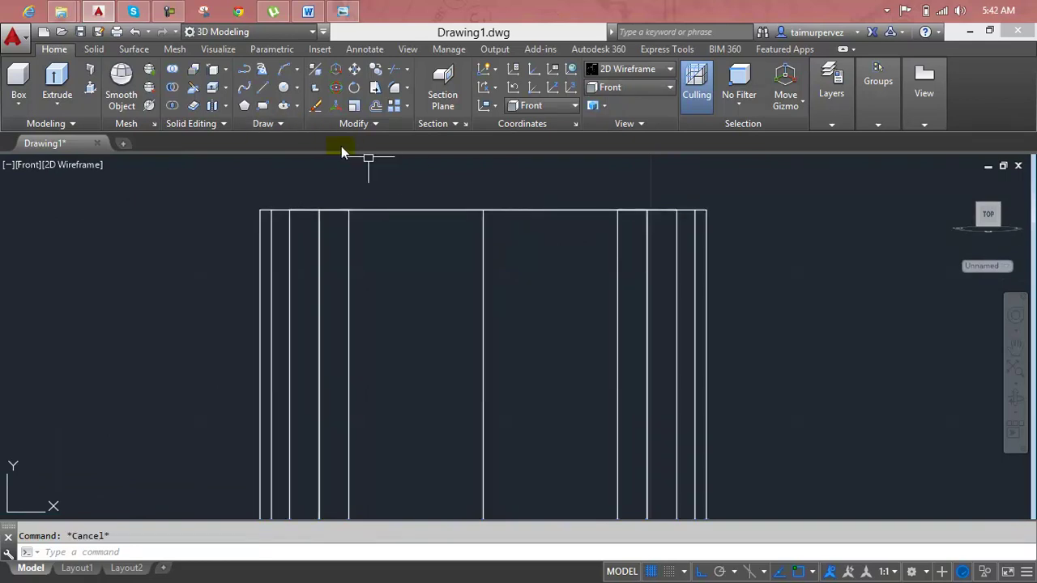
pyautogui.click(381, 210)
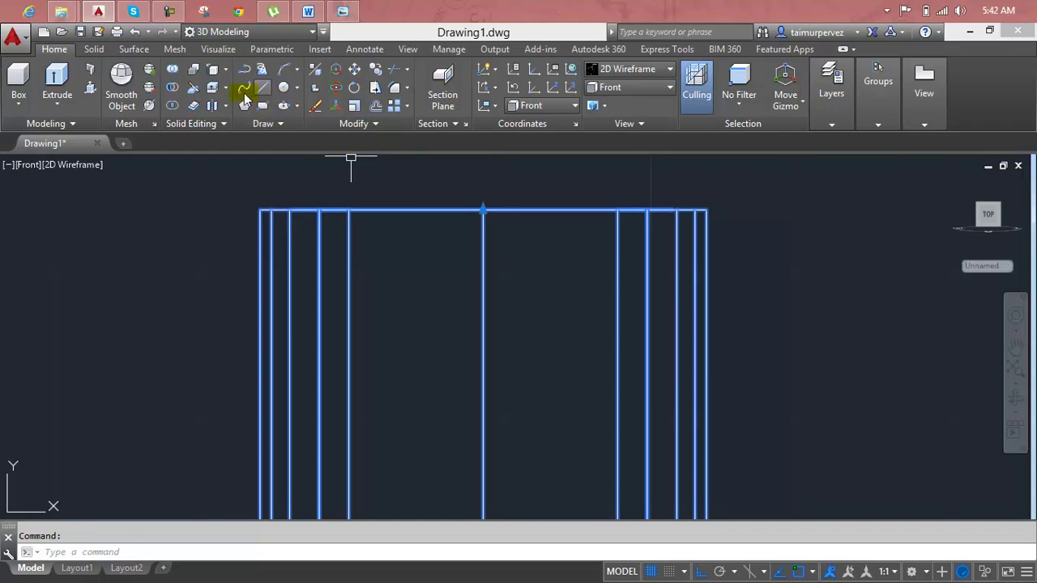
pyautogui.click(222, 72)
pyautogui.click(228, 70)
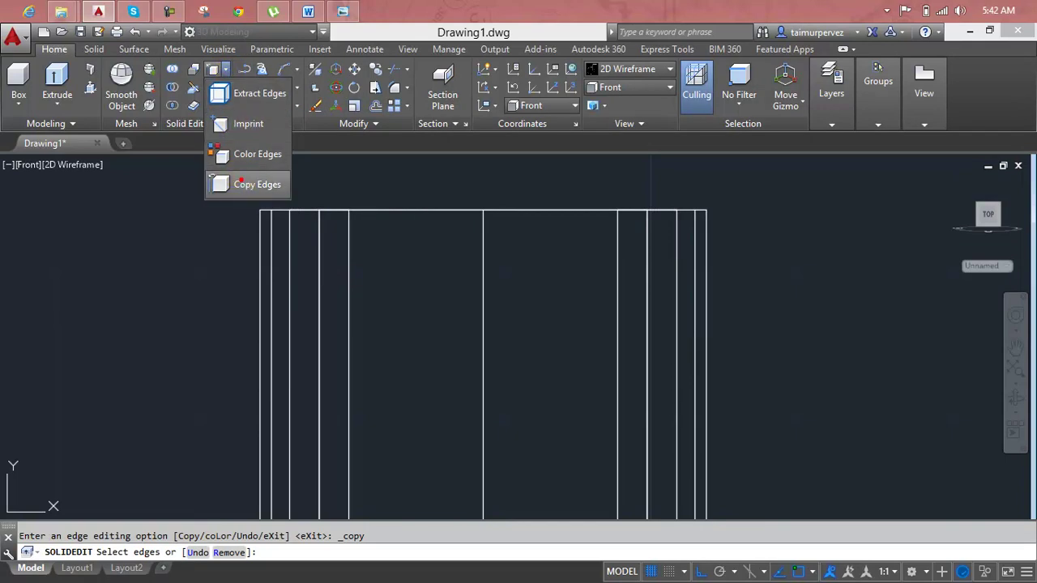
# Use Copy Edges to copy the top inner edge 0.2 down from its left end
pyautogui.click(243, 183)
pyautogui.click(468, 211)
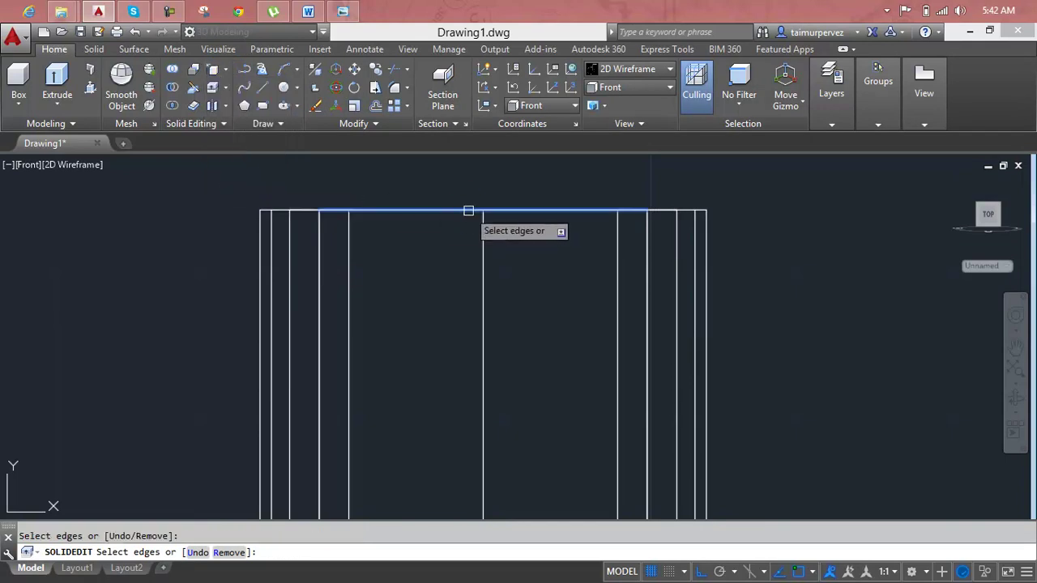
pyautogui.rightClick(469, 212)
pyautogui.click(478, 222)
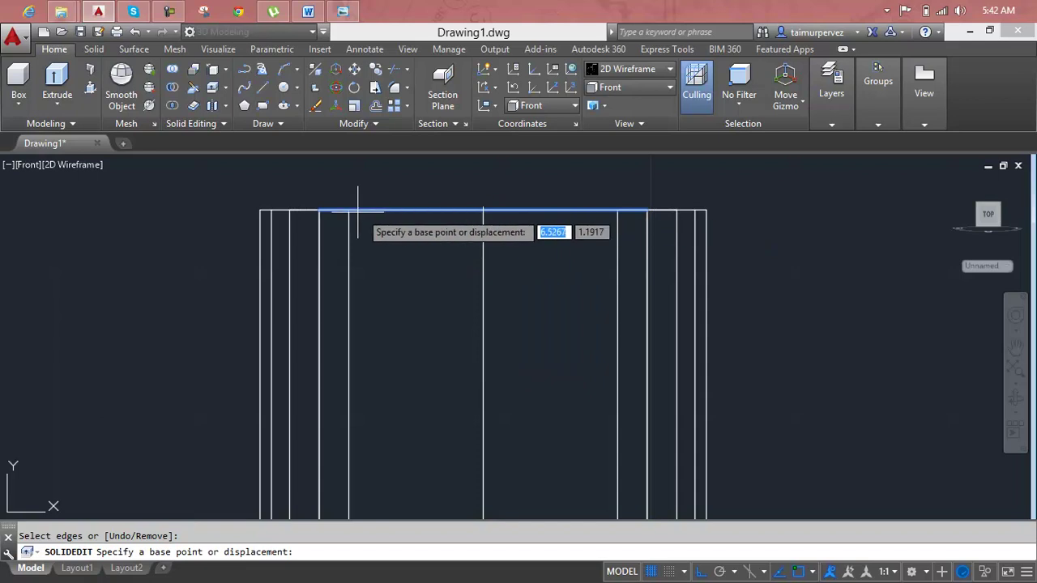
pyautogui.click(319, 211)
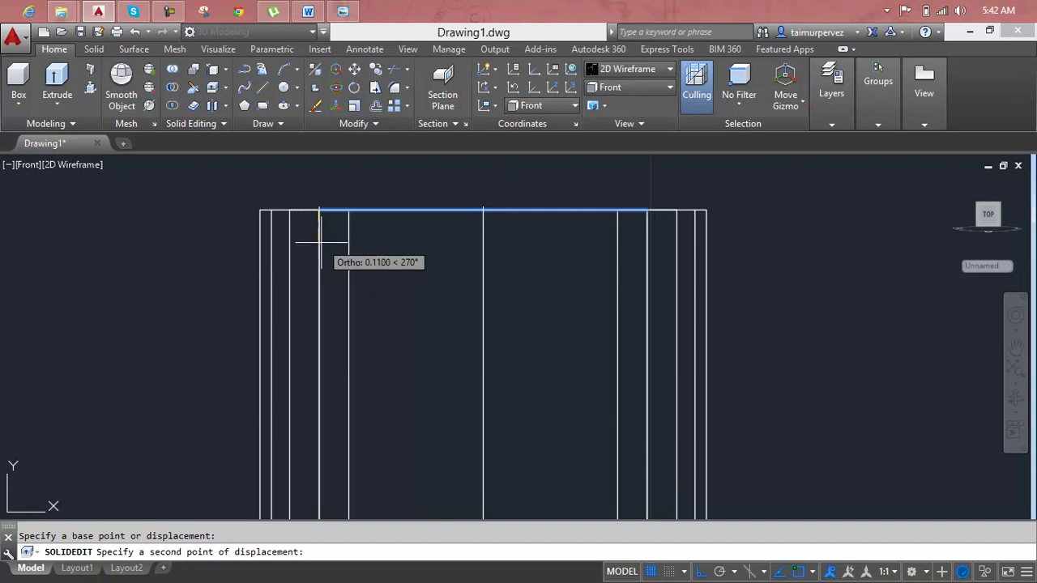
pyautogui.write('.2')
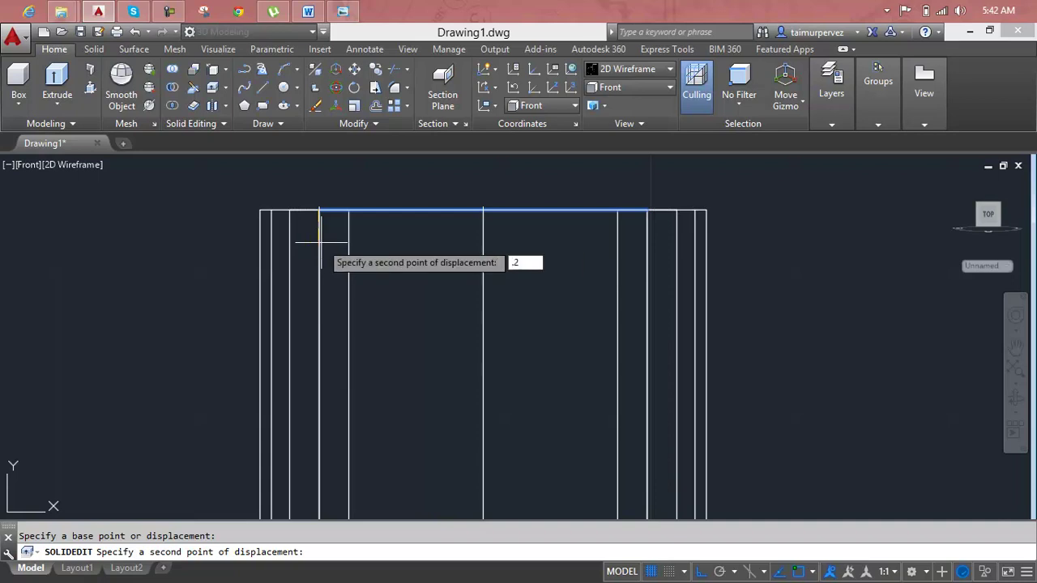
pyautogui.press('Return')
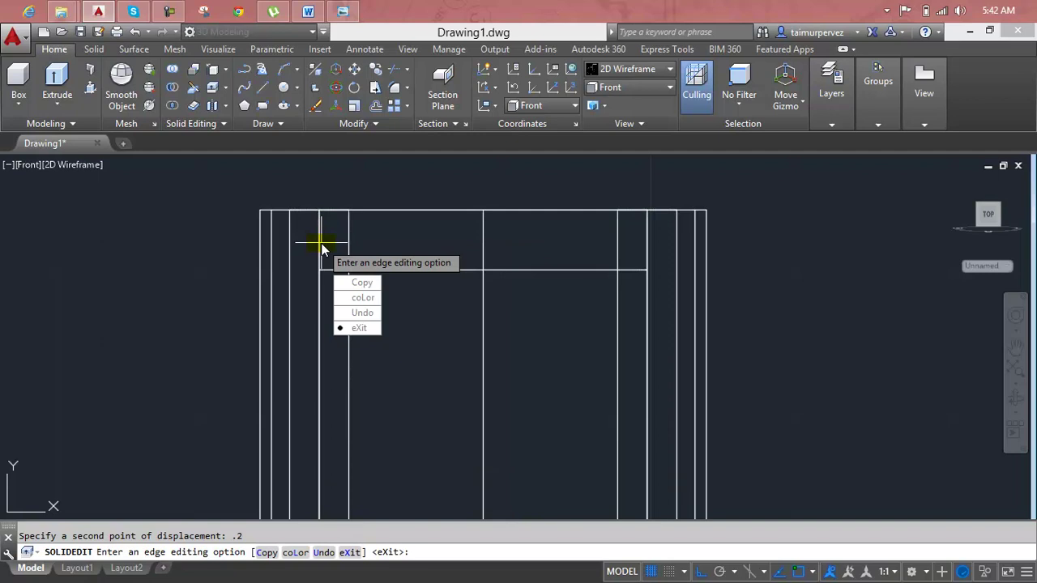
pyautogui.press('Return')
pyautogui.press('Escape')
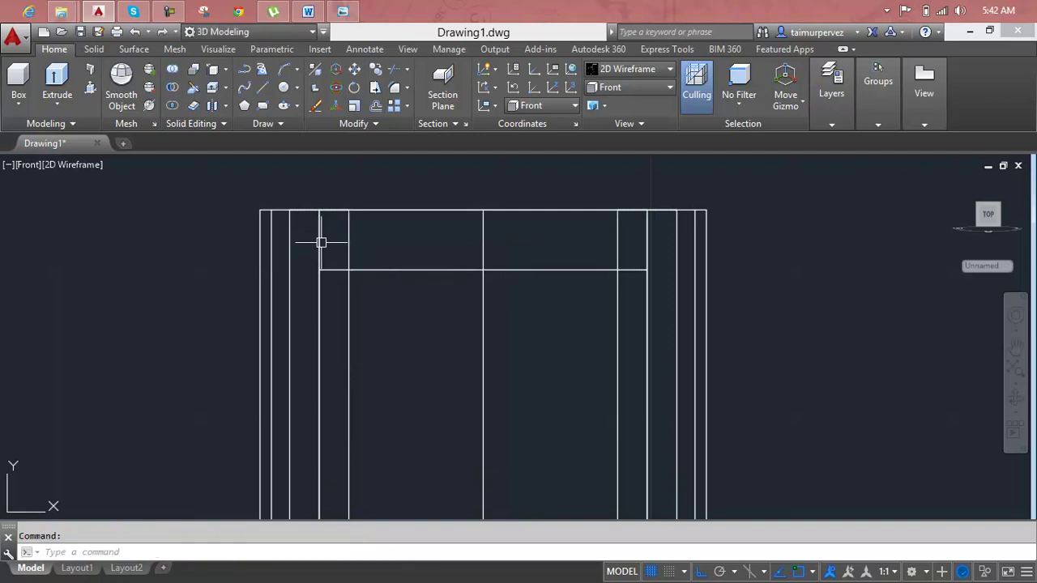
pyautogui.click(441, 208)
# With COPY (cp), move a copy of the lower line from its midpoint to the top edge's midpoint
pyautogui.press('Escape')
pyautogui.click(431, 269)
pyautogui.press('Escape')
pyautogui.click(431, 269)
pyautogui.write('cp')
pyautogui.press('Return')
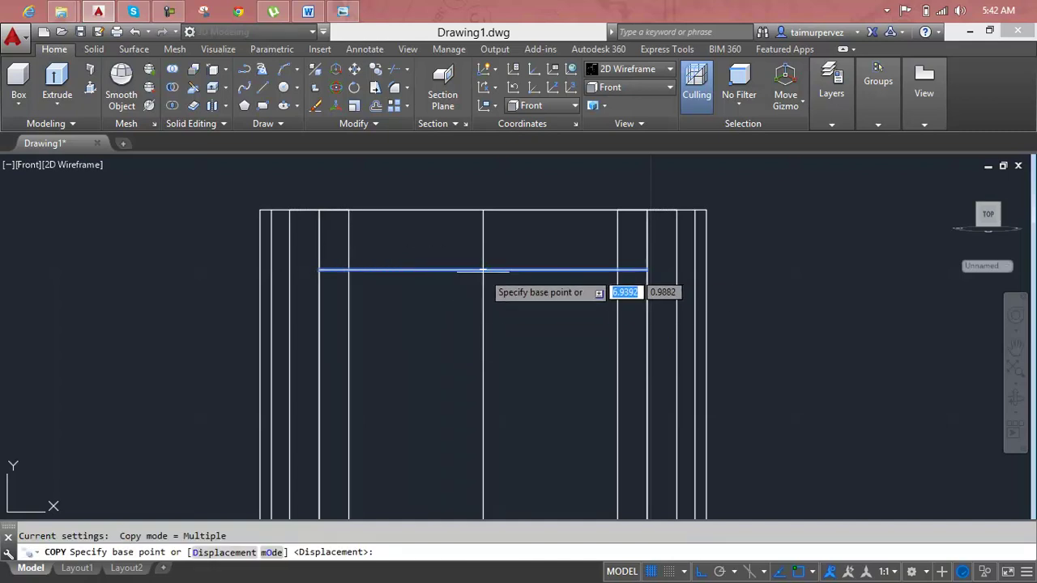
pyautogui.click(483, 269)
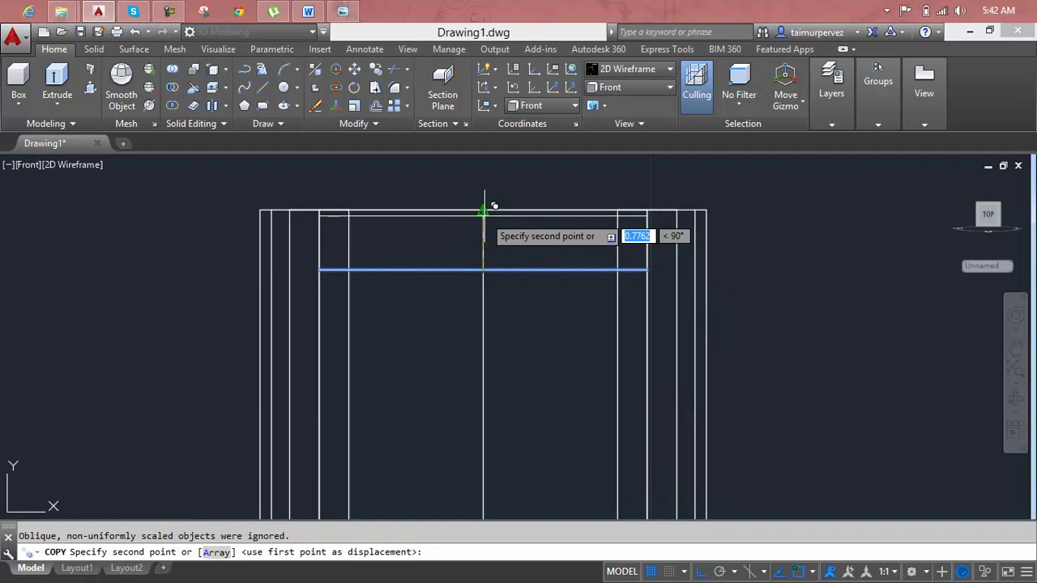
pyautogui.click(484, 203)
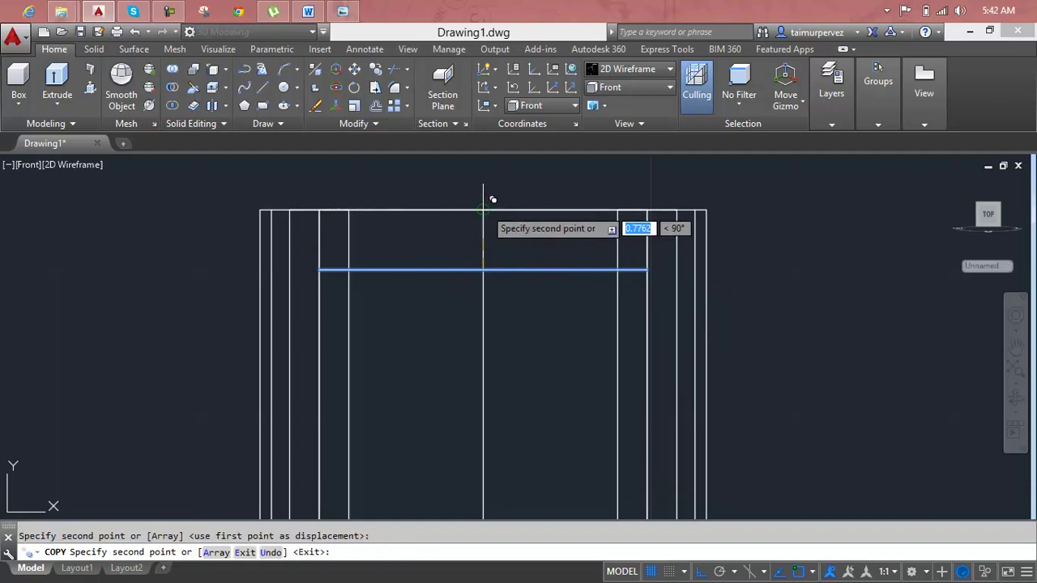
pyautogui.press('Return')
pyautogui.press('Escape')
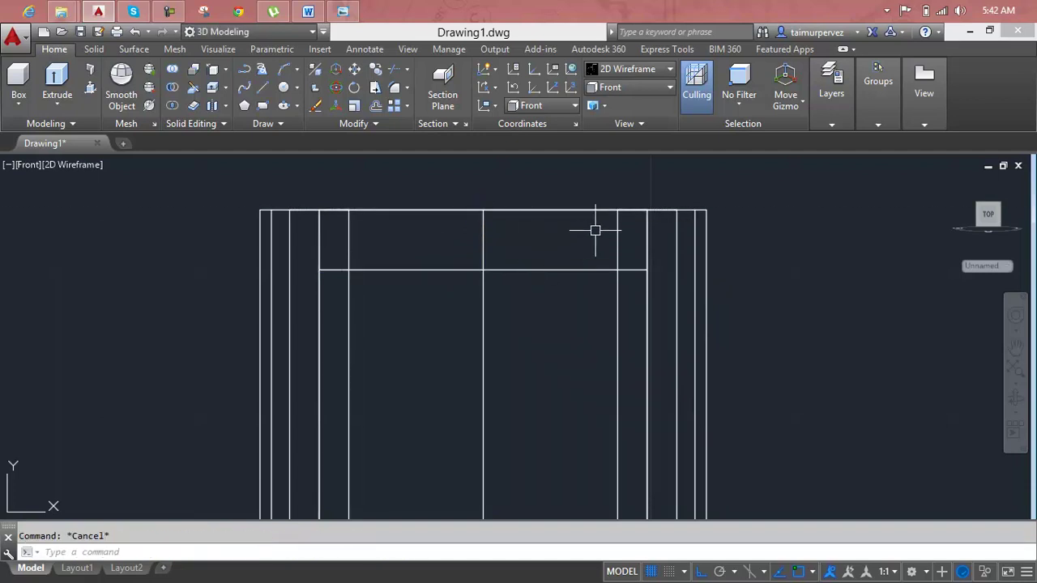
# Select and inspect the top and lower horizontal lines, then clear the selection
pyautogui.click(483, 211)
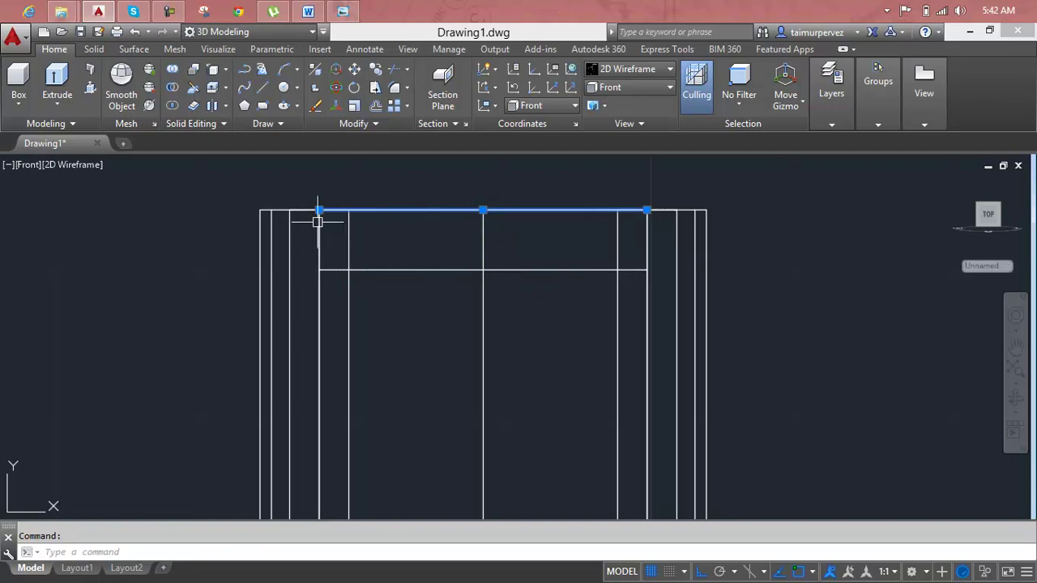
pyautogui.click(328, 270)
pyautogui.press('Escape')
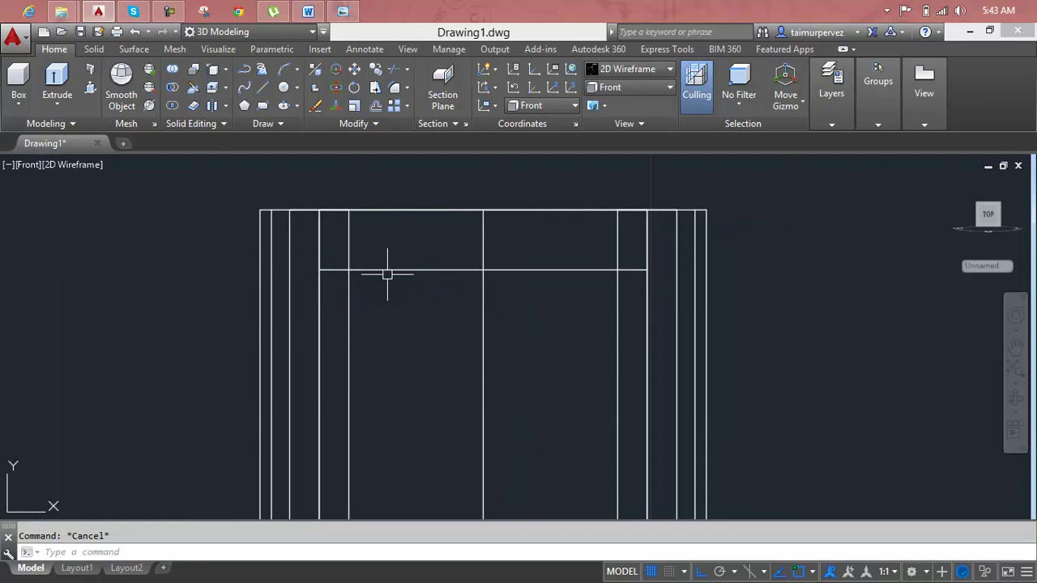
pyautogui.click(388, 270)
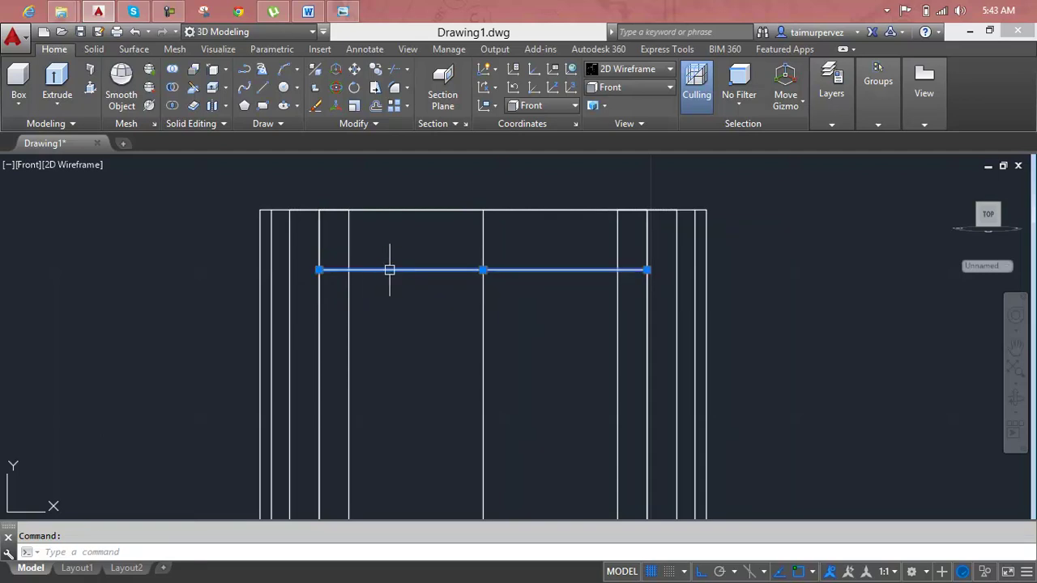
pyautogui.press('Escape')
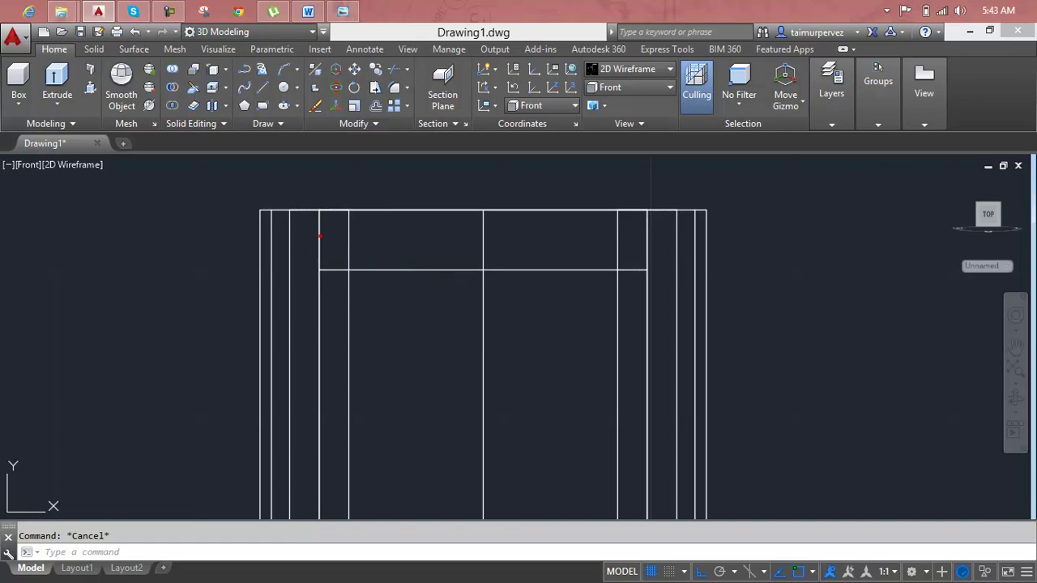
pyautogui.click(320, 235)
pyautogui.press('Escape')
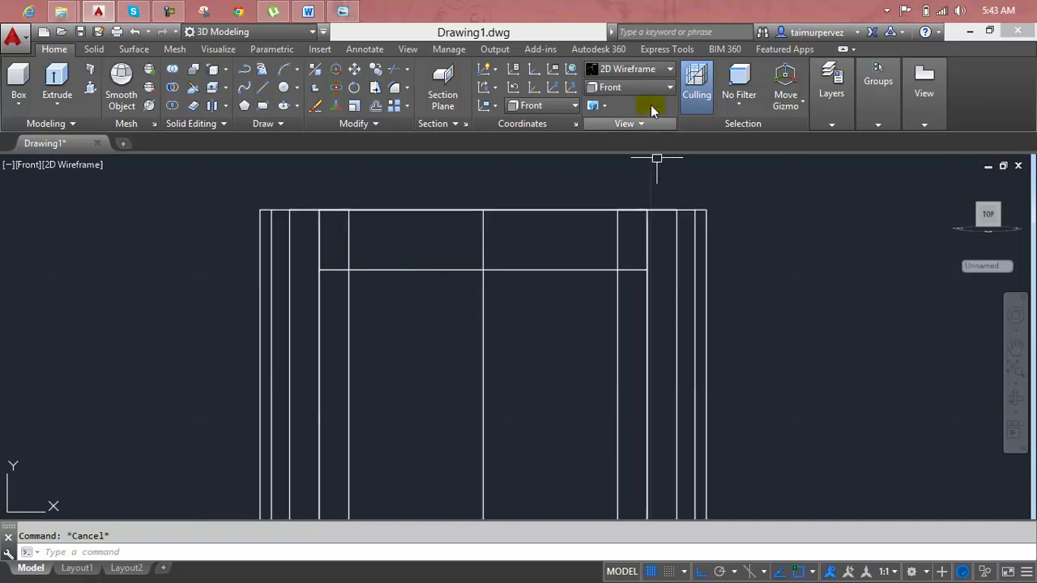
pyautogui.moveTo(988, 215)
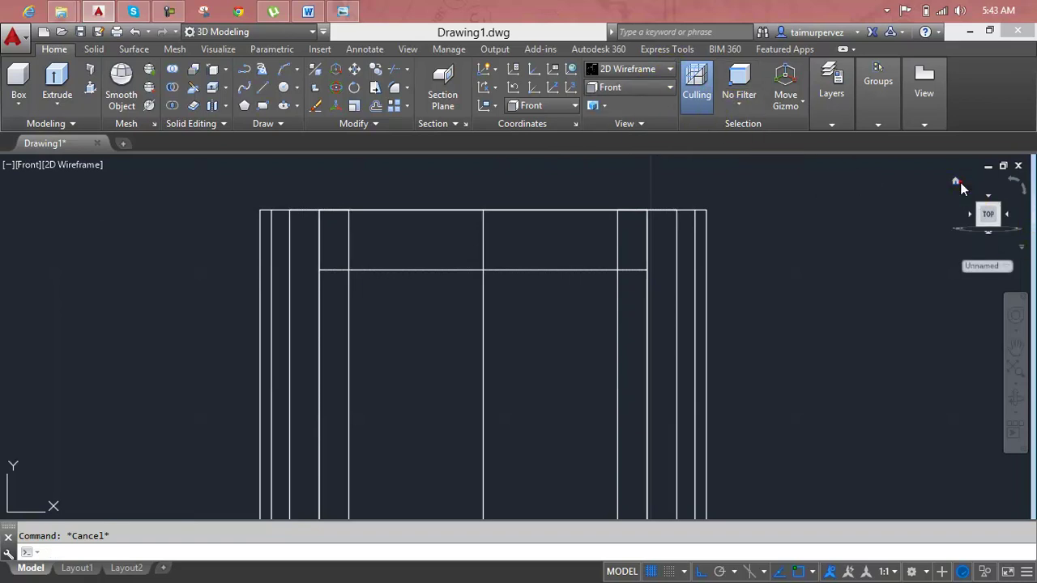
# From the Home view, erase the tilted circle and apply the Realistic visual style
pyautogui.click(957, 182)
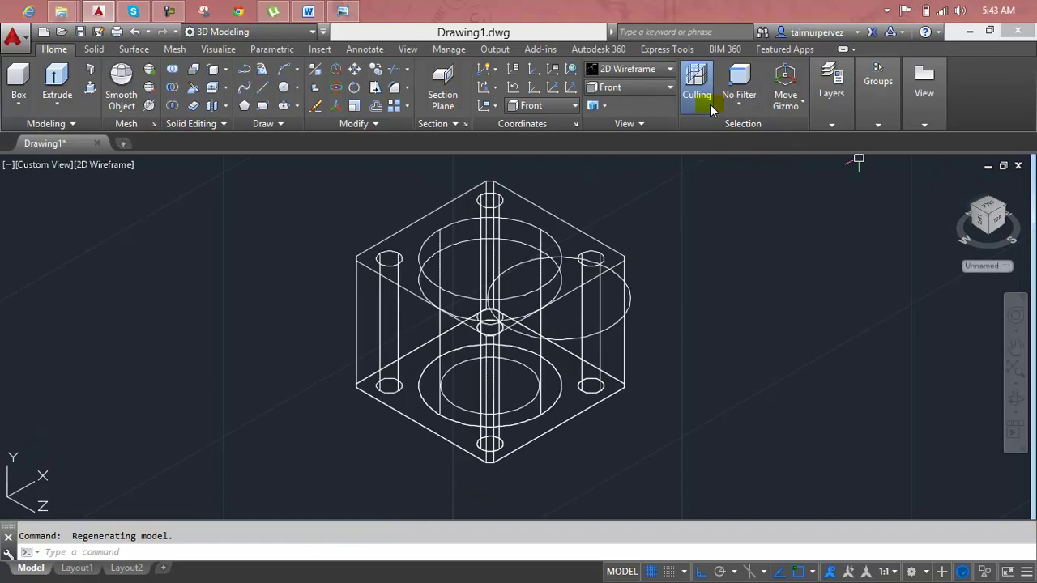
pyautogui.click(602, 328)
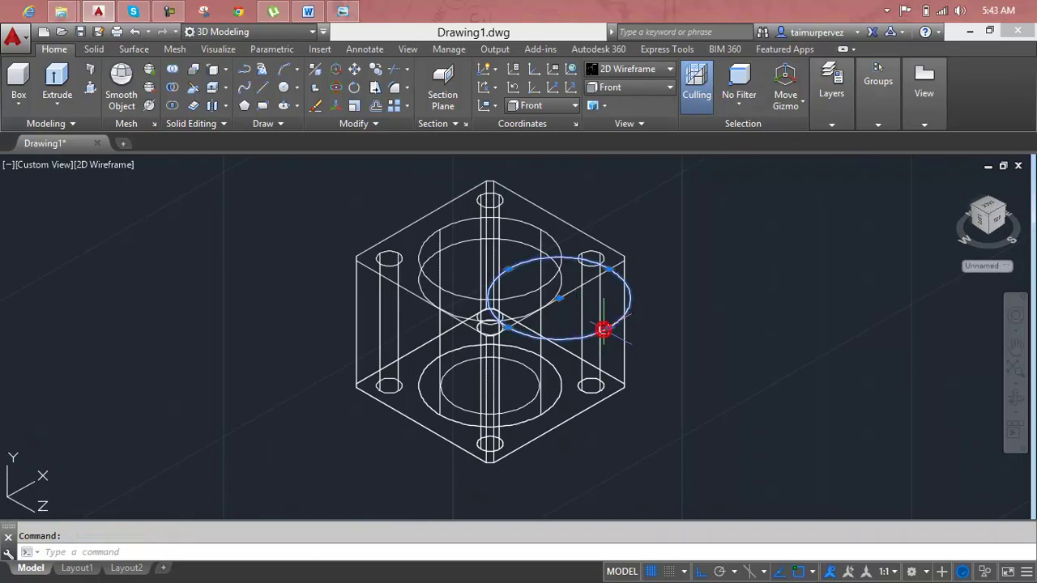
pyautogui.press('Delete')
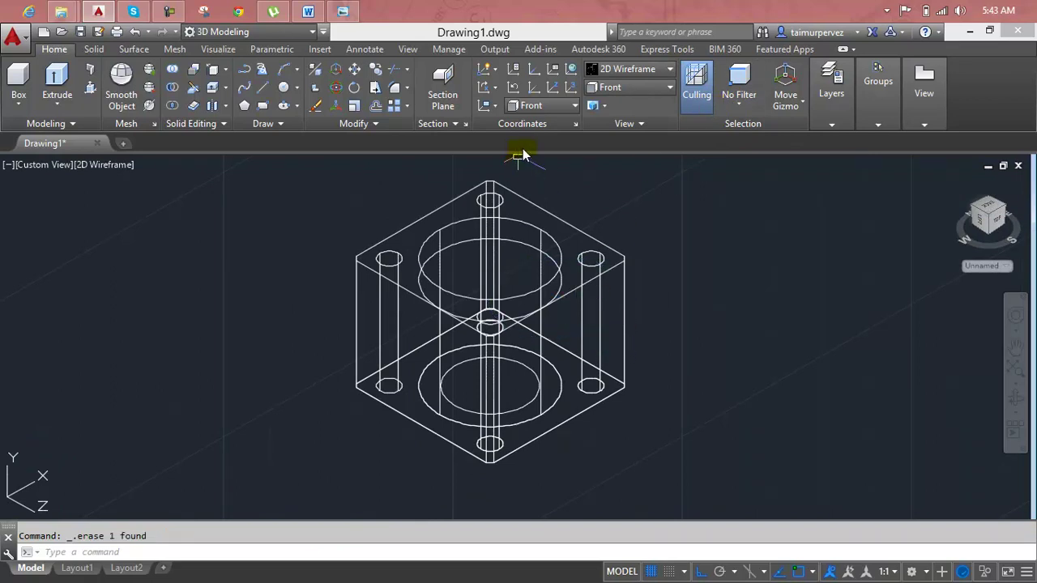
pyautogui.click(611, 72)
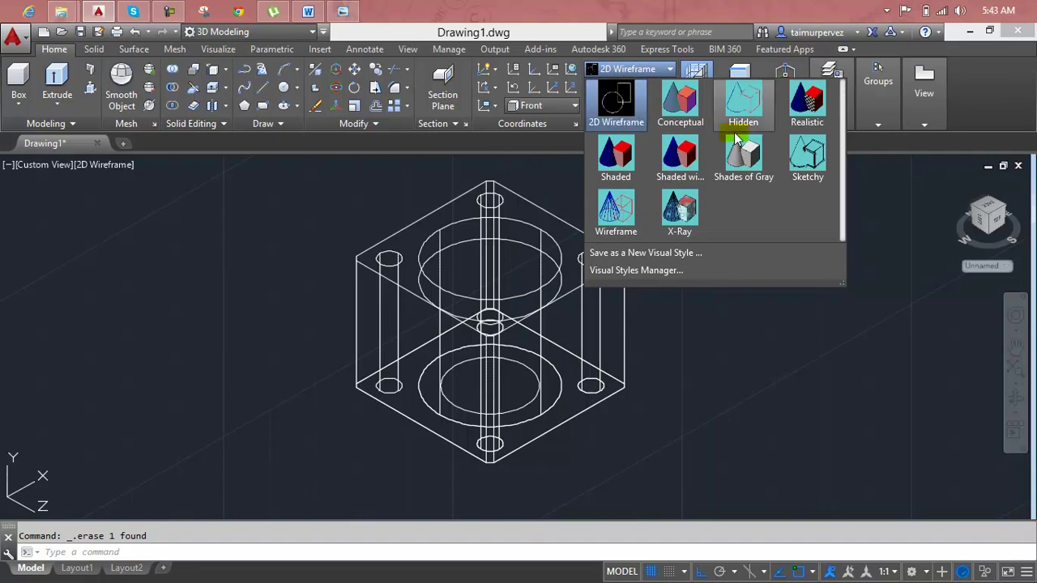
pyautogui.click(796, 118)
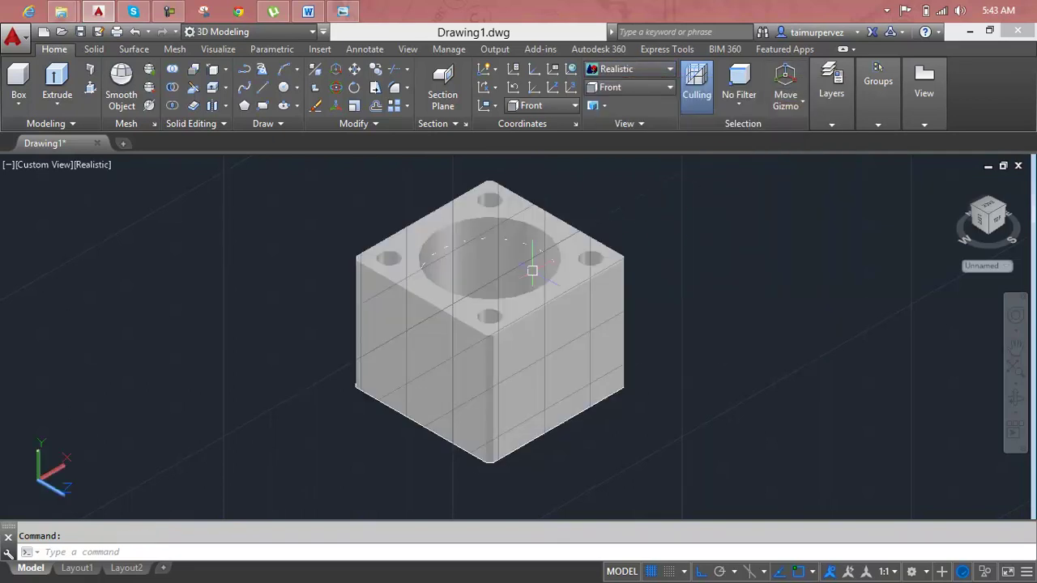
pyautogui.press('Escape')
# Undo the shading and the circle erasure, then pan to the circle on the block's right
pyautogui.hotkey('ctrl', 'z')
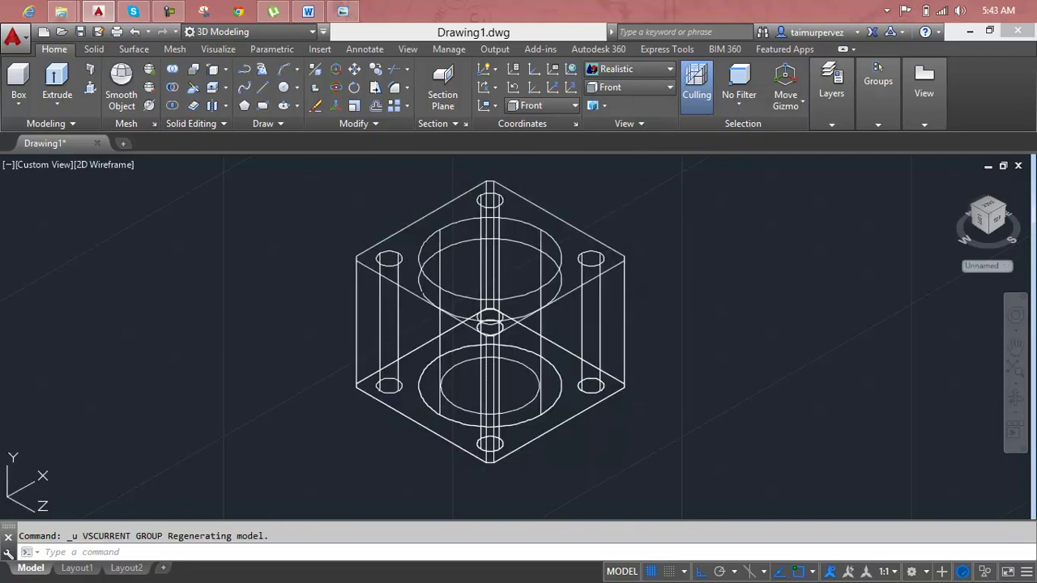
pyautogui.hotkey('ctrl', 'z')
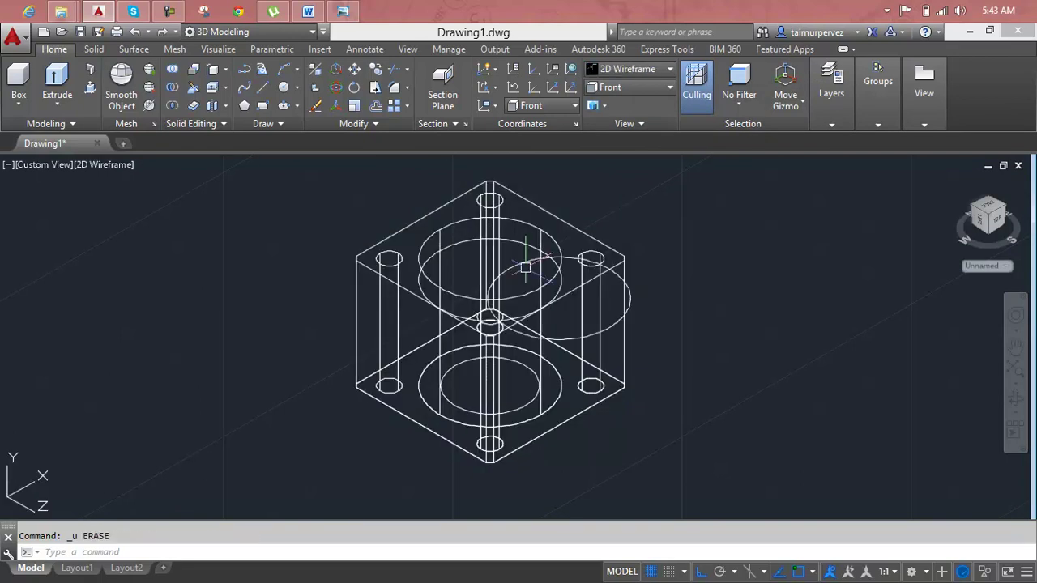
pyautogui.moveTo(537, 296); pyautogui.dragTo(484, 323, button='middle')
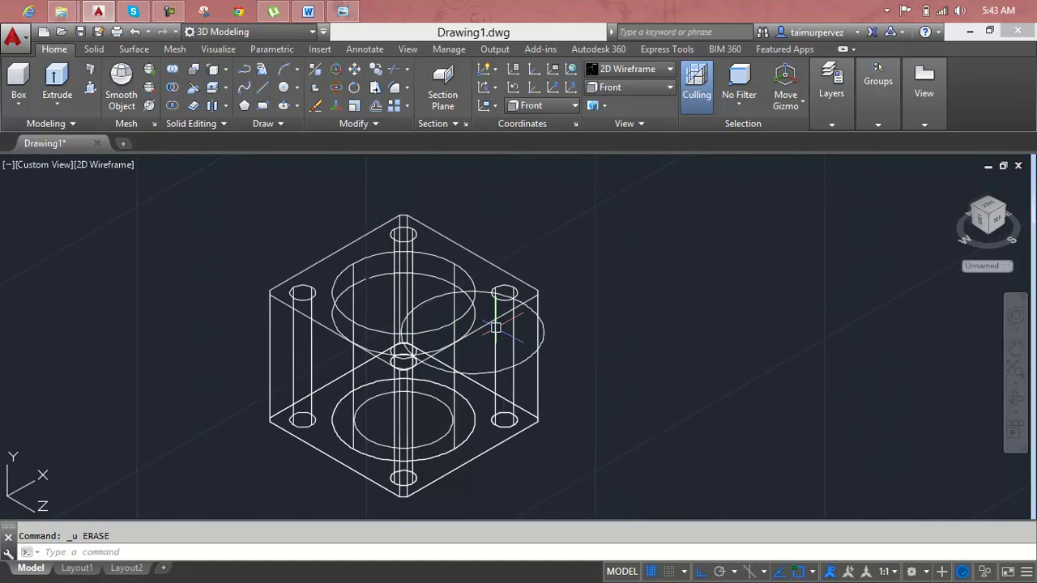
pyautogui.click(536, 316)
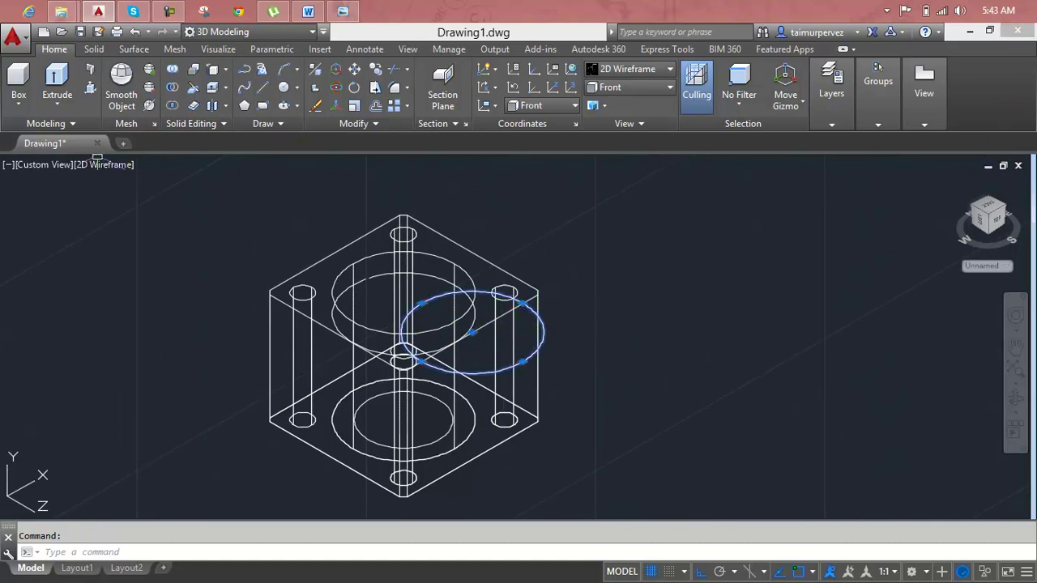
# In the Top view, erase the large circle hanging below the block
pyautogui.click(60, 164)
pyautogui.click(88, 199)
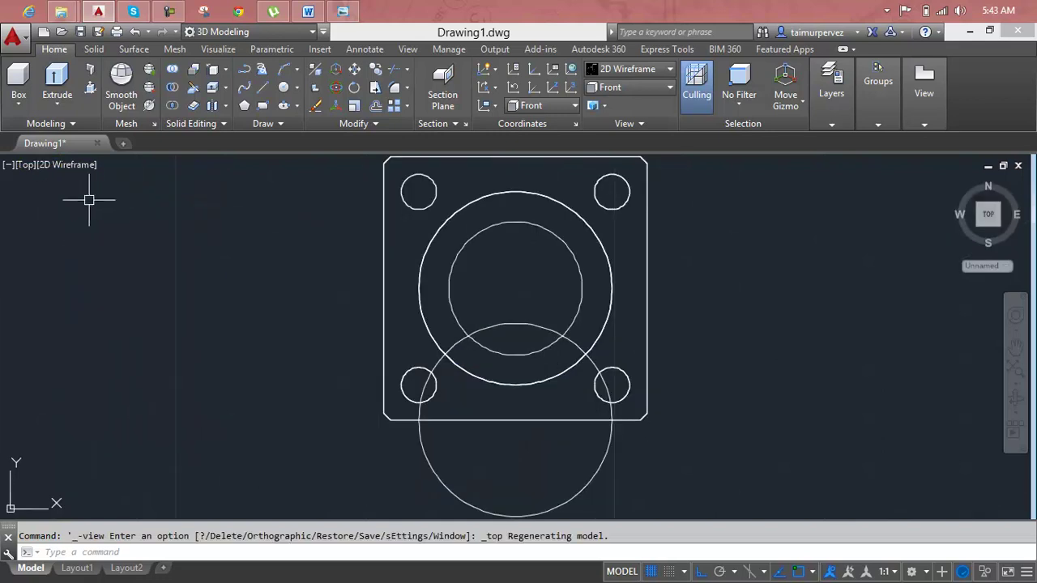
pyautogui.click(521, 325)
pyautogui.press('Delete')
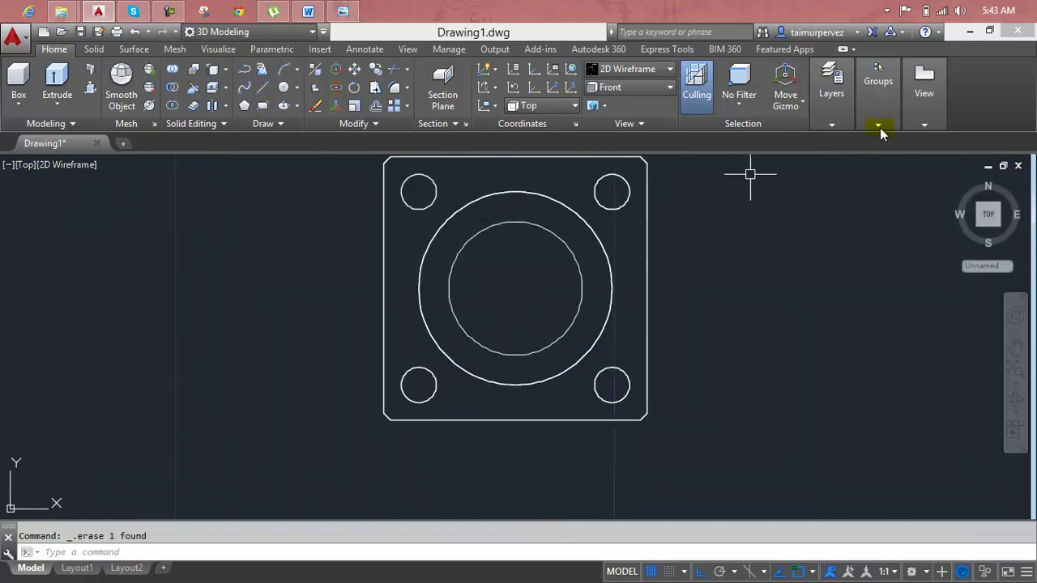
# Shade the block Realistic and orbit it to a front-right angle
pyautogui.click(663, 69)
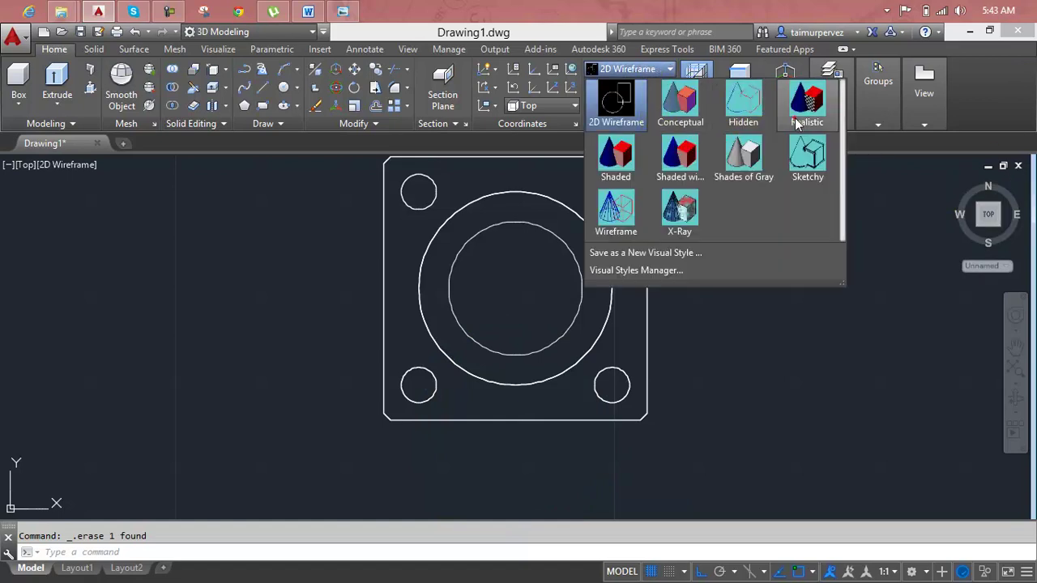
pyautogui.click(804, 121)
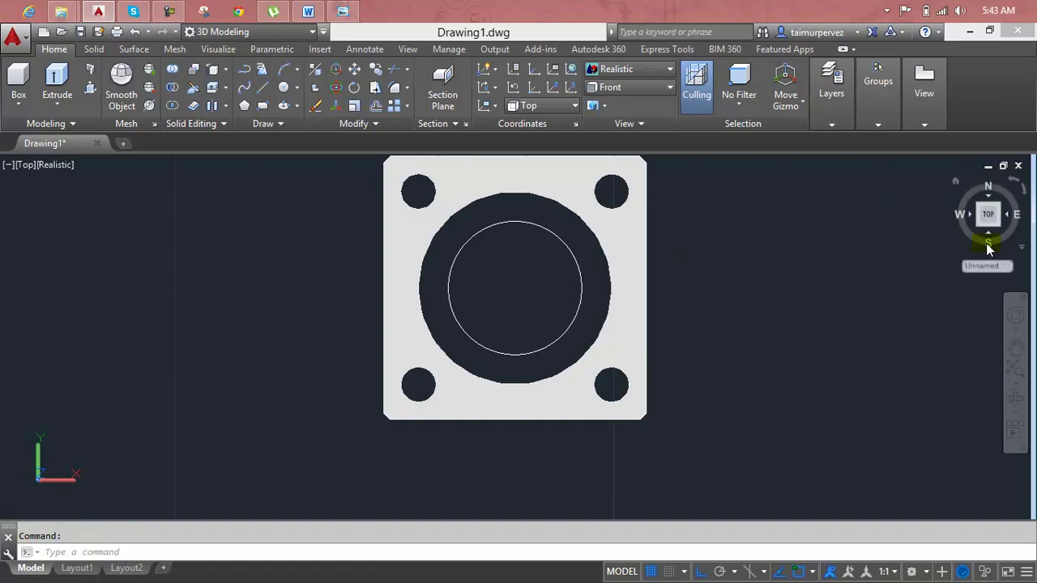
pyautogui.moveTo(777, 295)
pyautogui.keyDown('shift'); pyautogui.mouseDown(button='middle')
pyautogui.moveTo(752, 225)
pyautogui.moveTo(735, 283)
pyautogui.moveTo(740, 188)
pyautogui.moveTo(717, 222)
pyautogui.moveTo(678, 232)
pyautogui.moveTo(678, 192)
pyautogui.mouseUp(button='middle'); pyautogui.keyUp('shift')
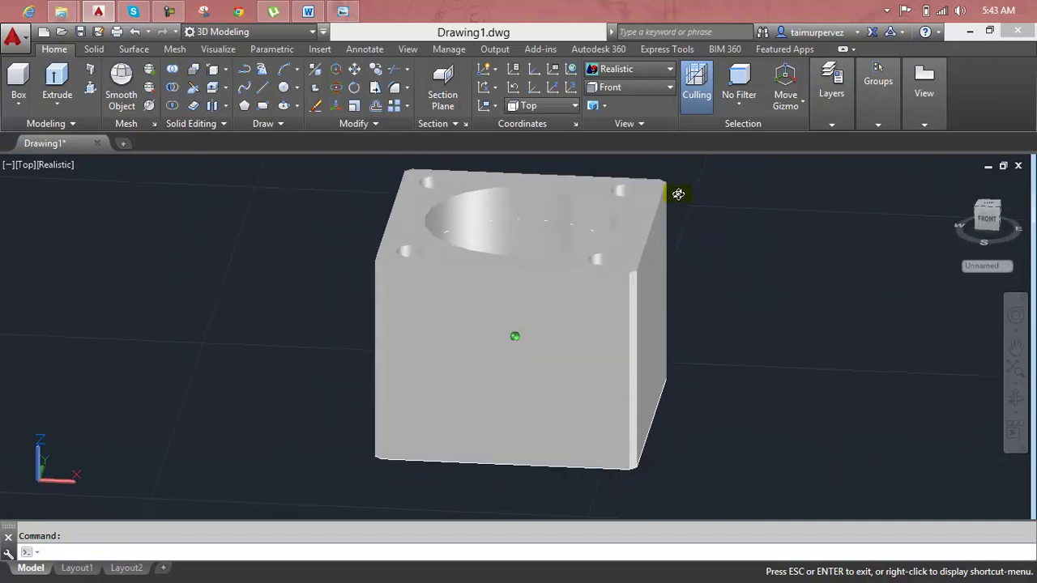
pyautogui.click(538, 341)
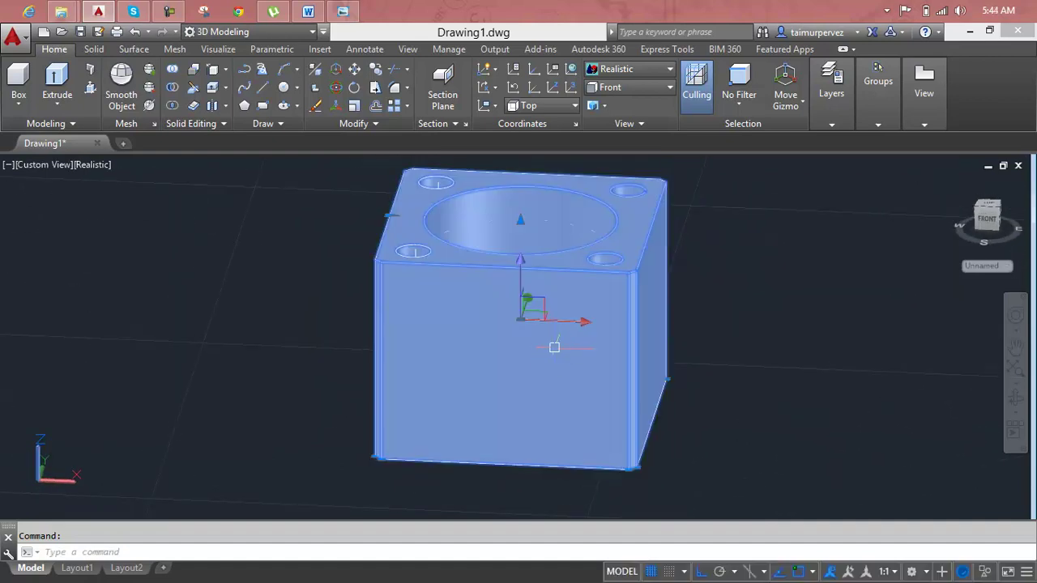
pyautogui.press('Escape')
pyautogui.moveTo(583, 340)
pyautogui.keyDown('shift'); pyautogui.mouseDown(button='middle')
pyautogui.moveTo(694, 308)
pyautogui.moveTo(773, 300)
pyautogui.moveTo(878, 340)
pyautogui.moveTo(931, 341)
pyautogui.moveTo(718, 352)
pyautogui.mouseUp(button='middle'); pyautogui.keyUp('shift')
pyautogui.click(567, 346)
# Select and clear the block solid a few times and expand the layer controls
pyautogui.press('Escape')
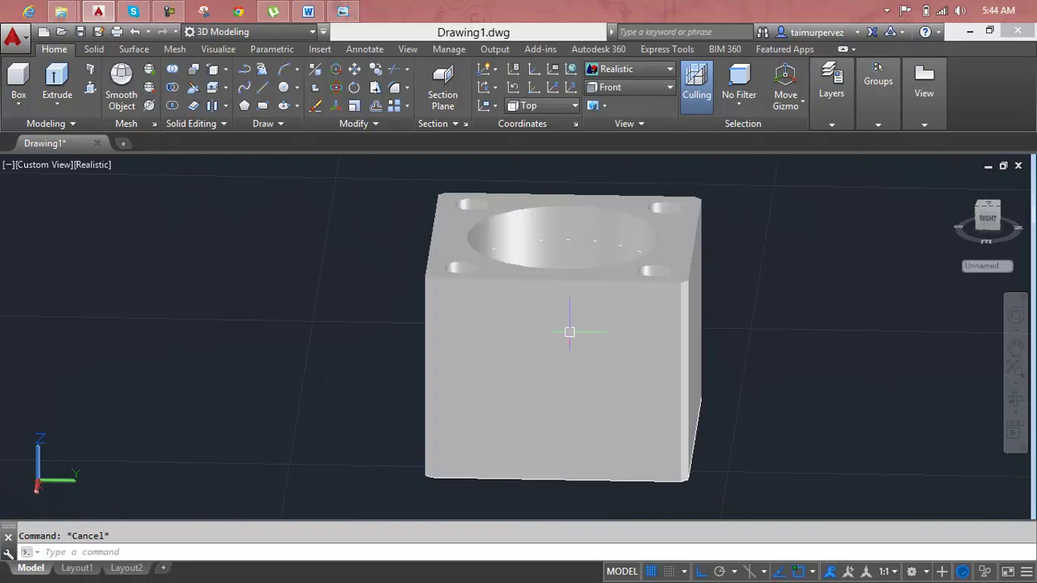
pyautogui.click(579, 305)
pyautogui.press('Escape')
pyautogui.click(544, 286)
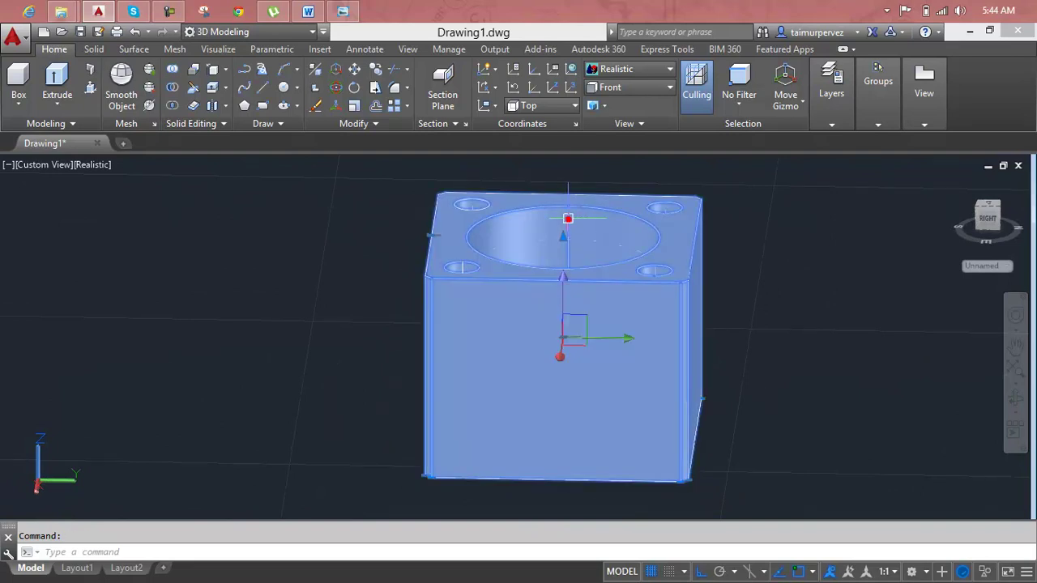
pyautogui.keyDown('shift'); pyautogui.click(619, 267); pyautogui.keyUp('shift')
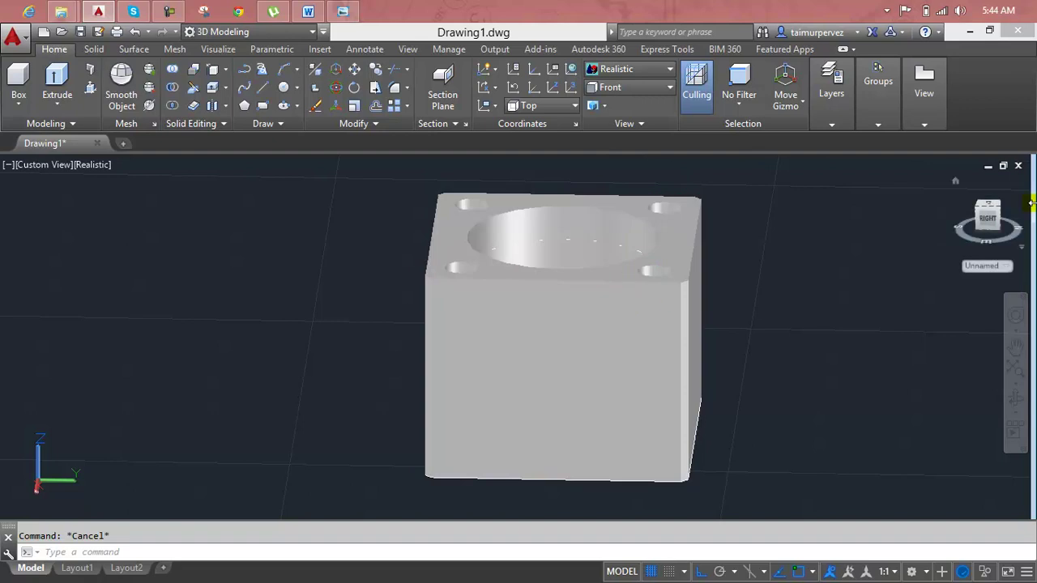
pyautogui.click(831, 125)
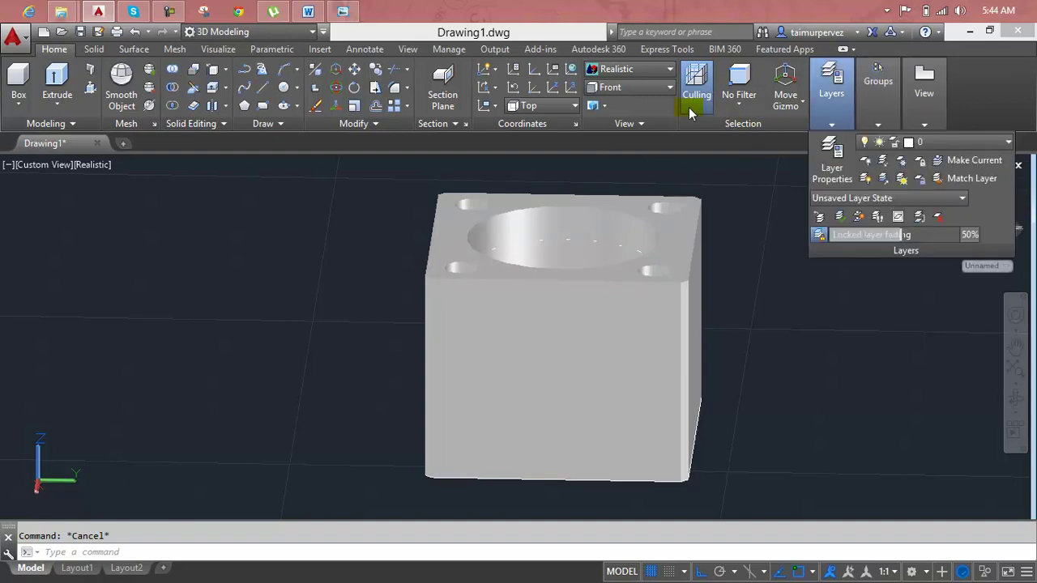
pyautogui.click(644, 69)
# Switch to 2D Wireframe and orbit the block to an isometric angle
pyautogui.click(615, 101)
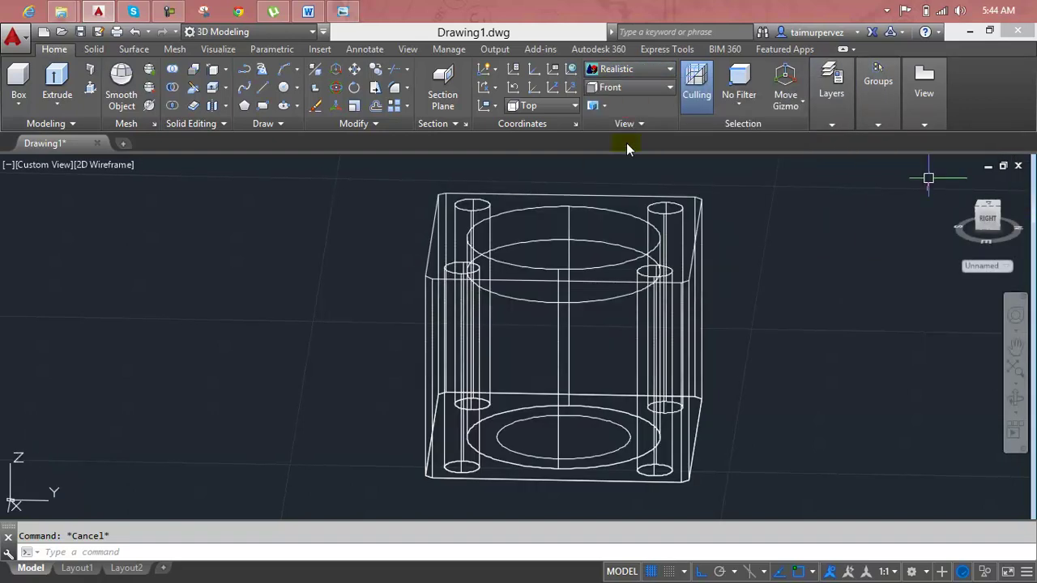
pyautogui.moveTo(703, 303)
pyautogui.keyDown('shift'); pyautogui.mouseDown(button='middle')
pyautogui.moveTo(523, 325)
pyautogui.moveTo(426, 318)
pyautogui.mouseUp(button='middle'); pyautogui.keyUp('shift')
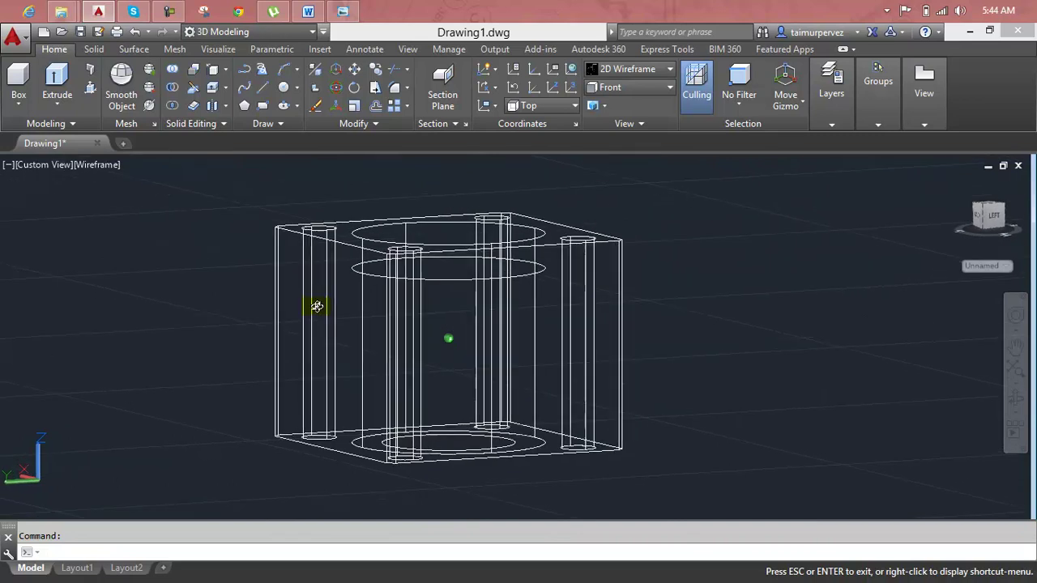
pyautogui.keyDown('shift'); pyautogui.moveTo(329, 307); pyautogui.dragTo(327, 331, button='middle'); pyautogui.keyUp('shift')
pyautogui.click(489, 357)
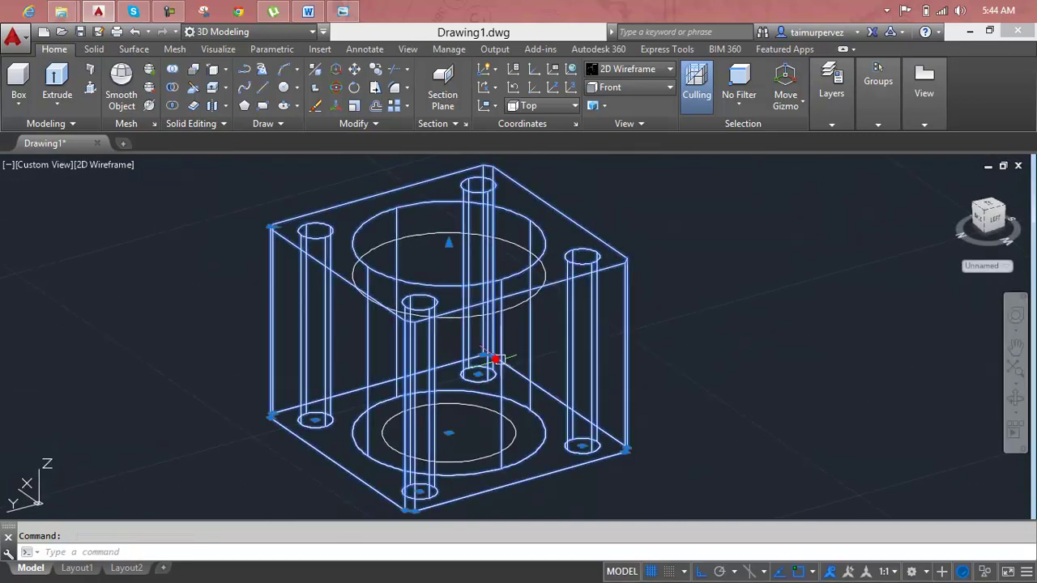
pyautogui.press('Escape')
pyautogui.click(502, 351)
pyautogui.press('Escape')
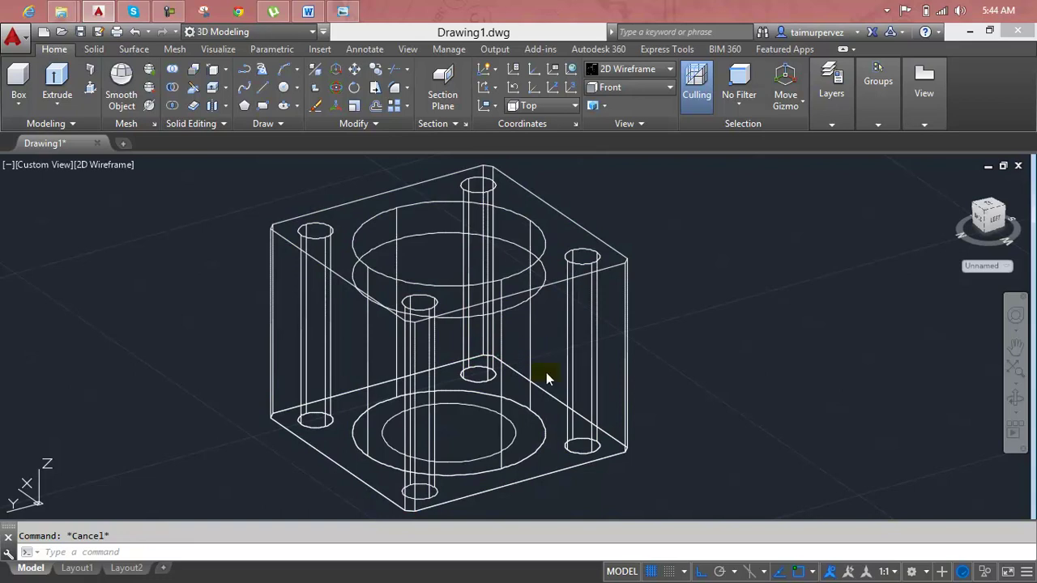
# Orbit toward a front view and zoom in on the lower half and corner holes
pyautogui.keyDown('shift'); pyautogui.rightClick(545, 372); pyautogui.keyUp('shift')
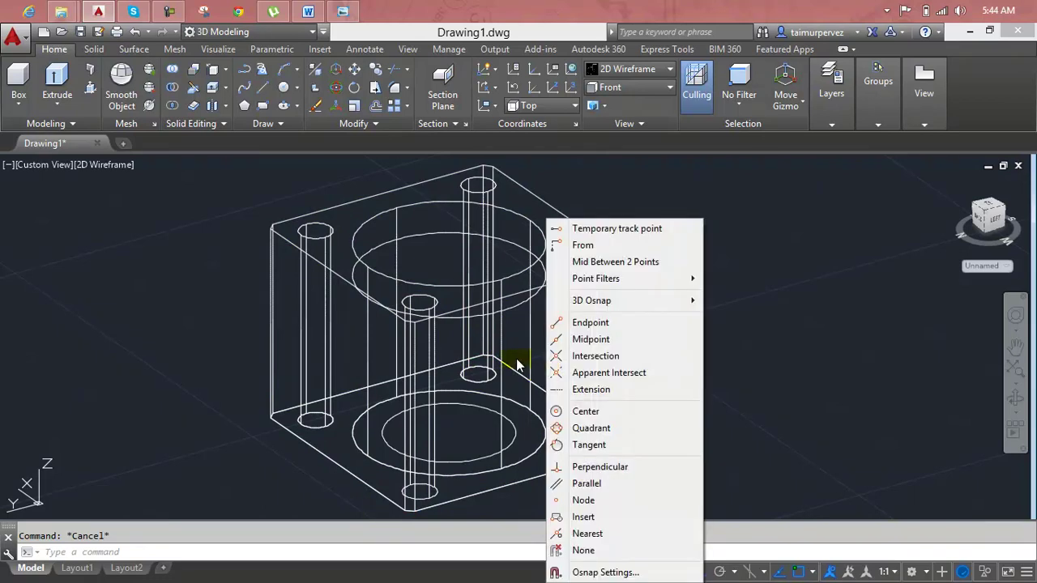
pyautogui.press('Escape')
pyautogui.moveTo(520, 351)
pyautogui.keyDown('shift'); pyautogui.mouseDown(button='middle')
pyautogui.moveTo(365, 349)
pyautogui.moveTo(294, 305)
pyautogui.moveTo(491, 303)
pyautogui.moveTo(556, 354)
pyautogui.moveTo(662, 344)
pyautogui.moveTo(764, 362)
pyautogui.mouseUp(button='middle'); pyautogui.keyUp('shift')
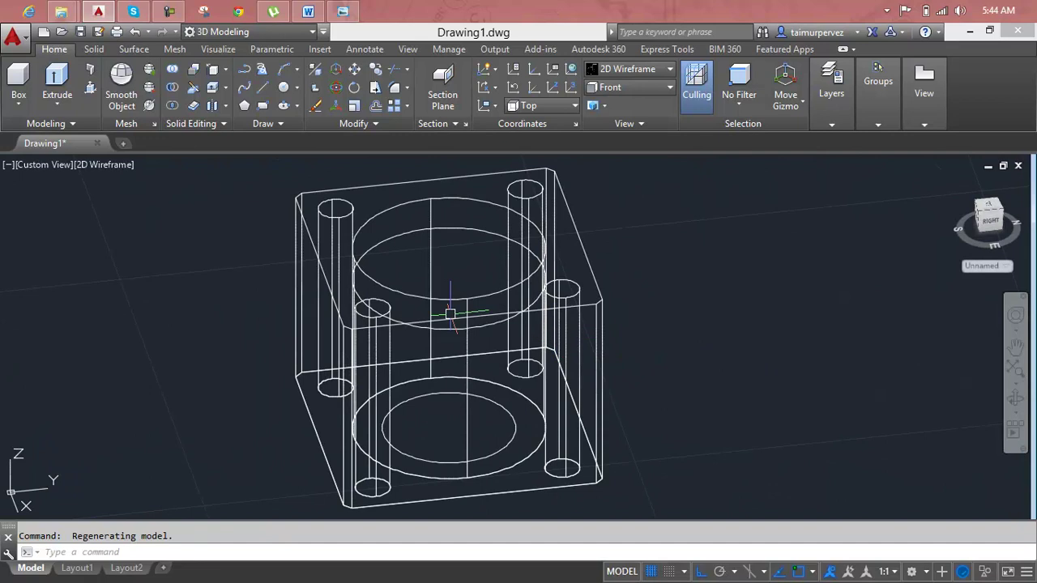
pyautogui.scroll(4, 450, 314)
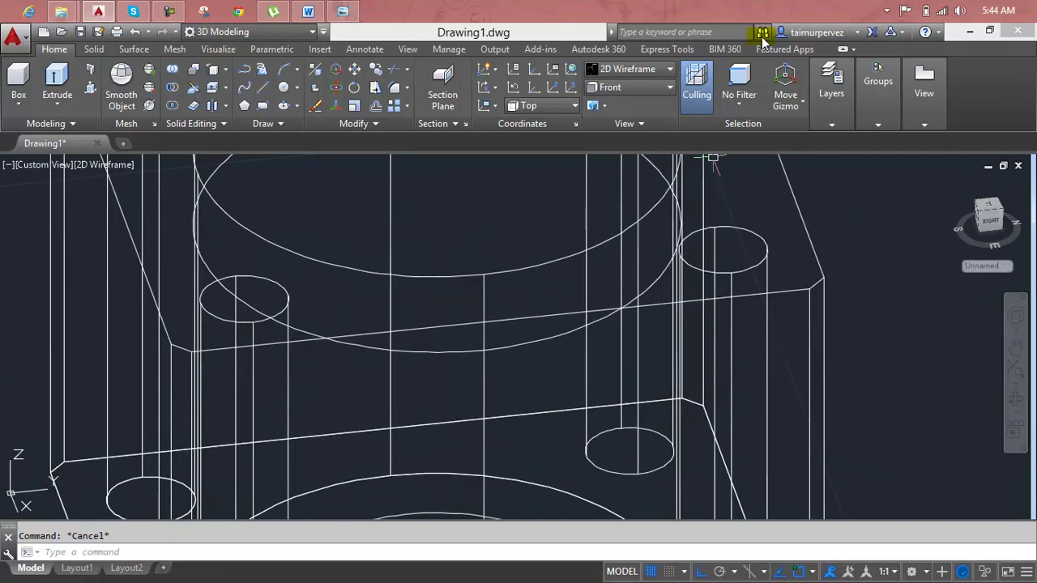
# Apply Realistic shading, return to the Home view, and orbit to see the top and sides
pyautogui.click(647, 69)
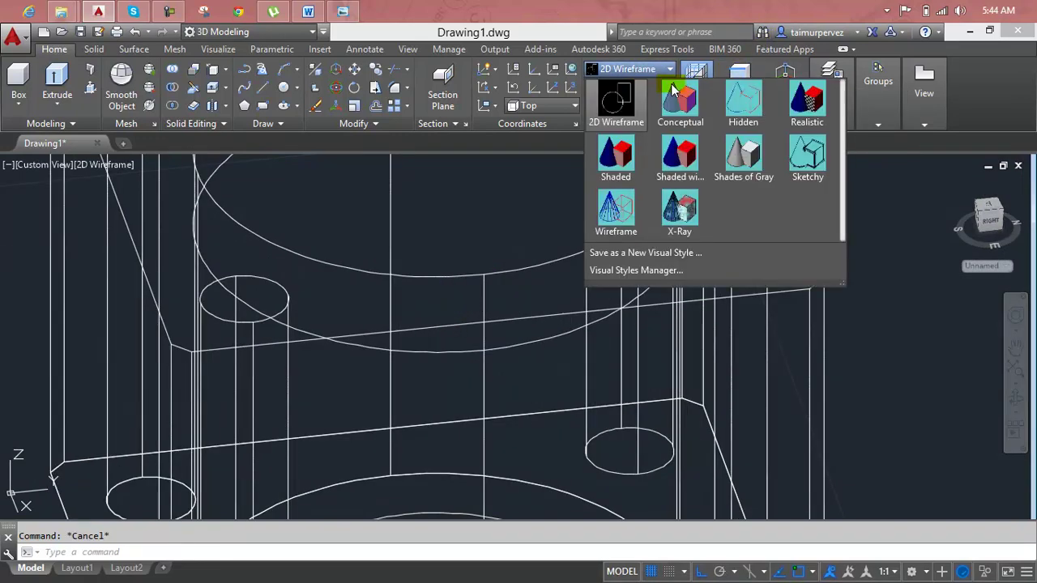
pyautogui.click(806, 113)
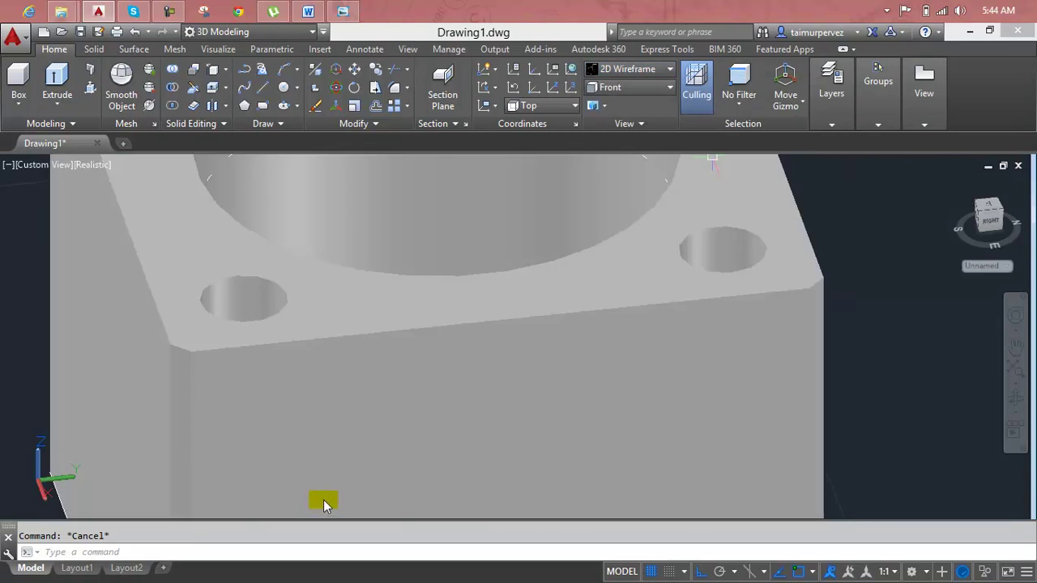
pyautogui.moveTo(990, 221)
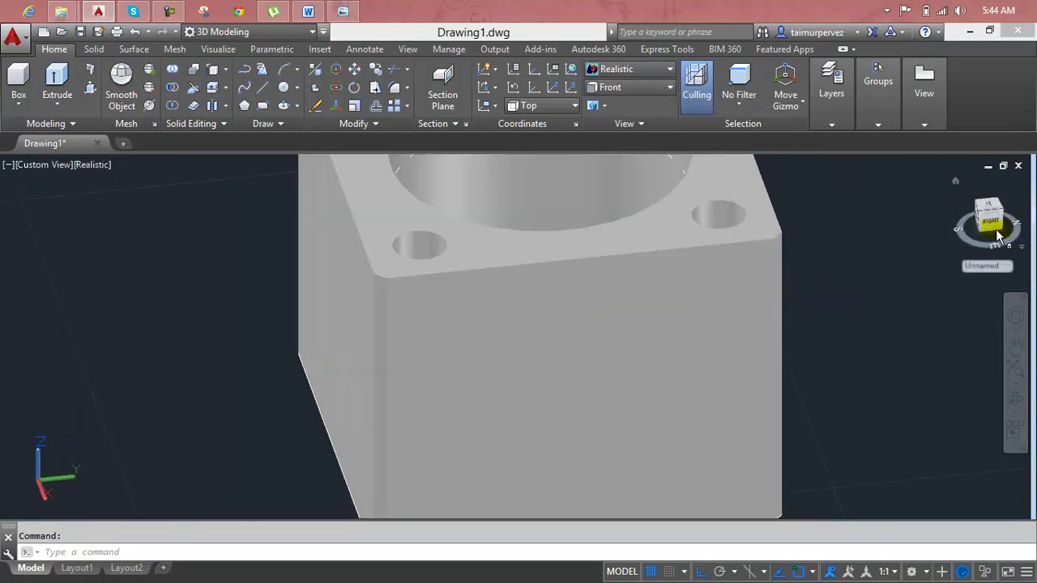
pyautogui.click(956, 183)
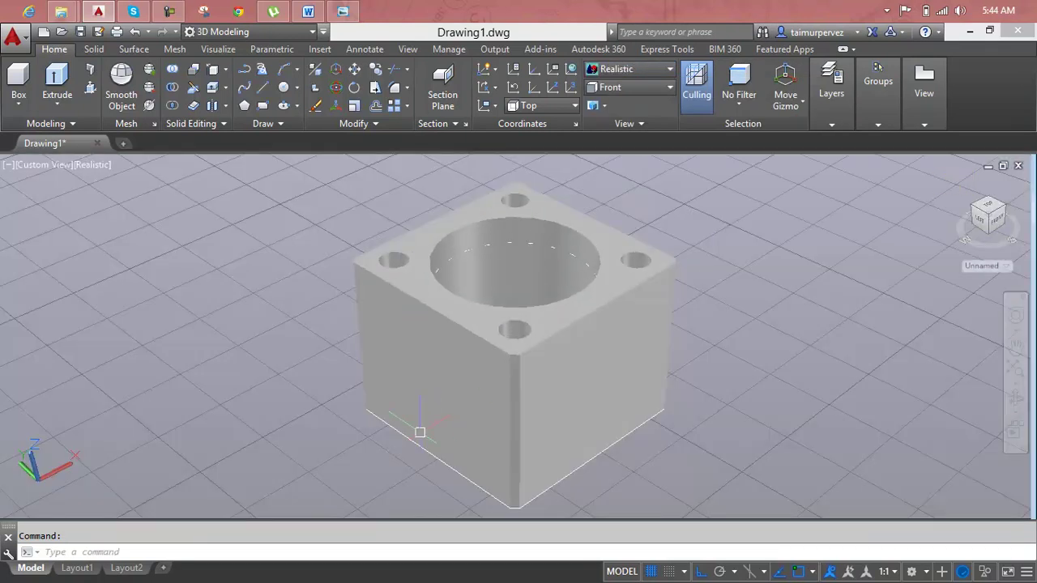
pyautogui.keyDown('shift'); pyautogui.moveTo(602, 342); pyautogui.dragTo(494, 357, button='middle'); pyautogui.keyUp('shift')
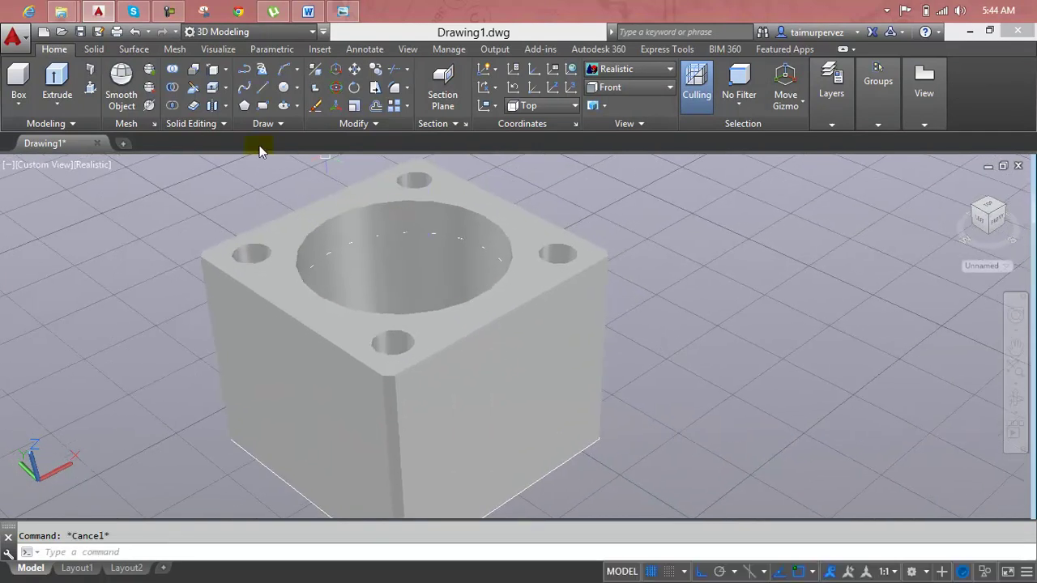
# Try copying the top front edge with a 0.2 displacement, then cancel
pyautogui.click(212, 69)
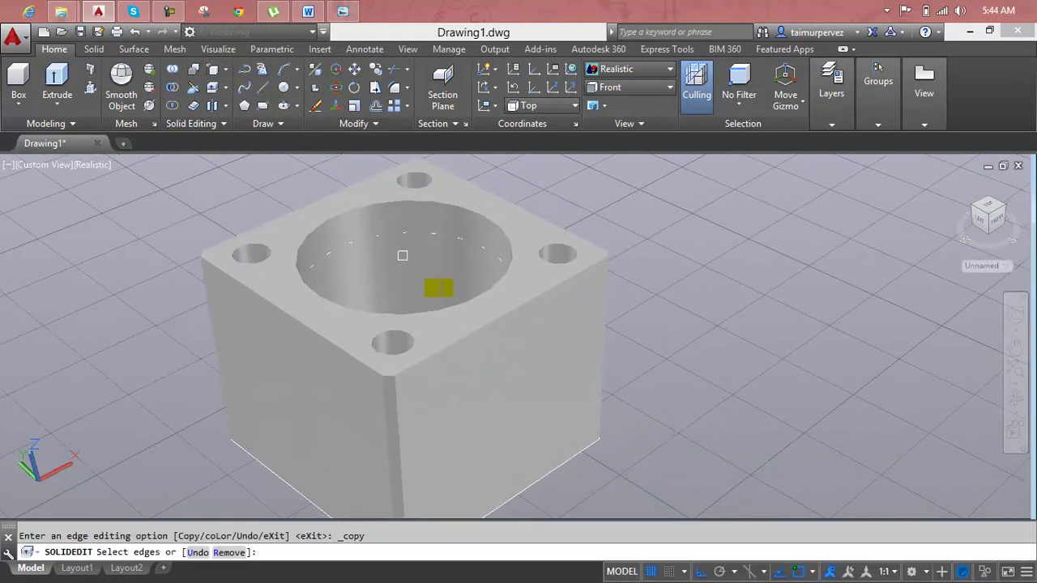
pyautogui.click(499, 317)
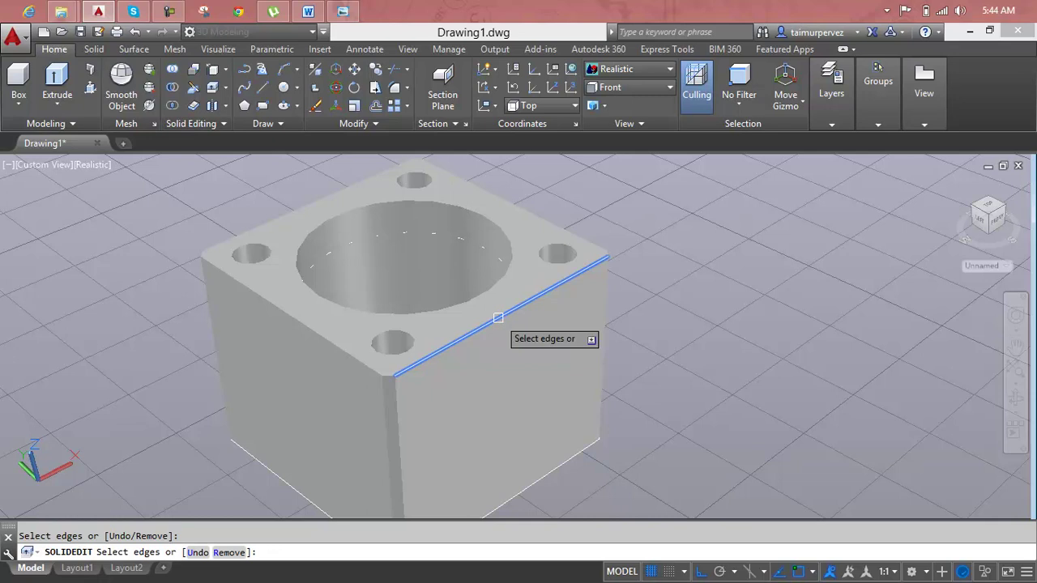
pyautogui.press('Return')
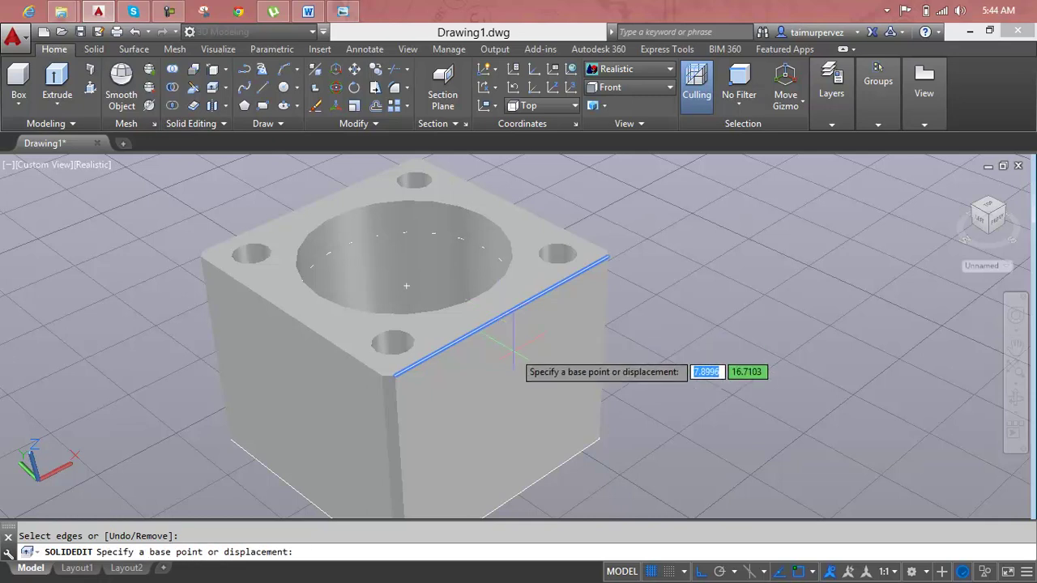
pyautogui.write('0.2')
pyautogui.press('Return')
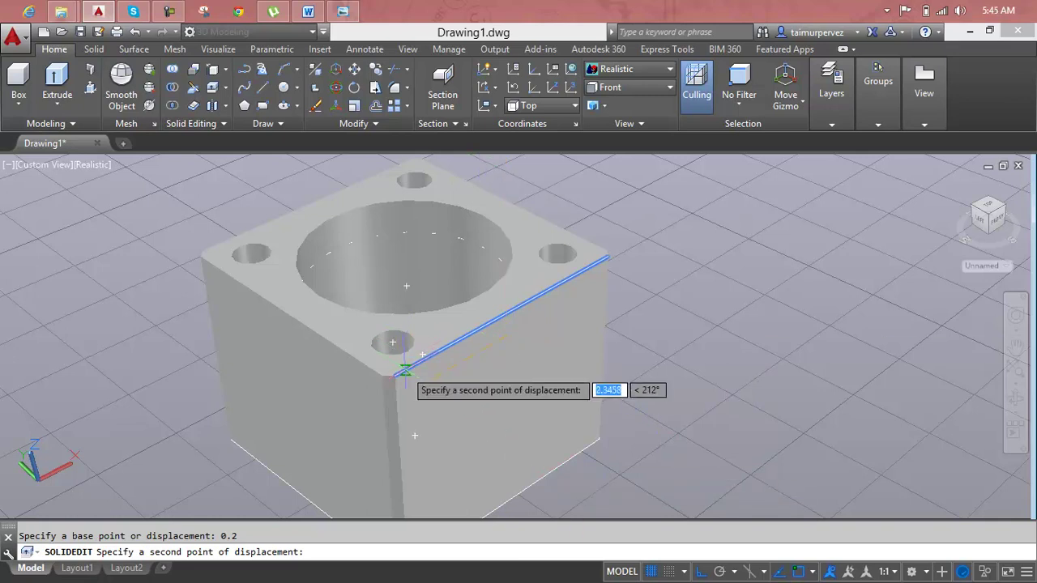
pyautogui.press('Escape')
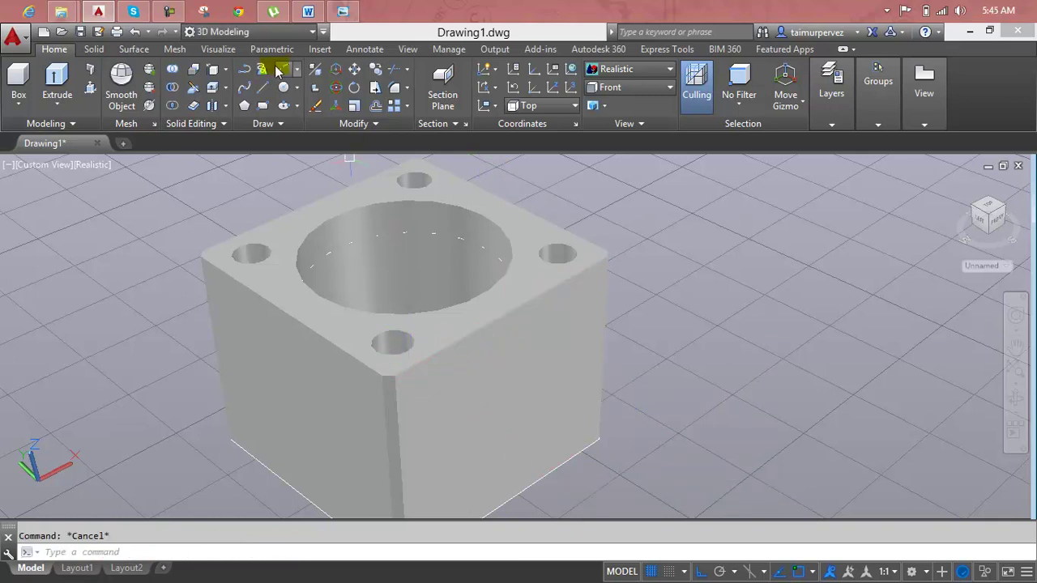
# Copy the top front-right edge from the block corner, then zoom and pan toward the copy
pyautogui.click(216, 67)
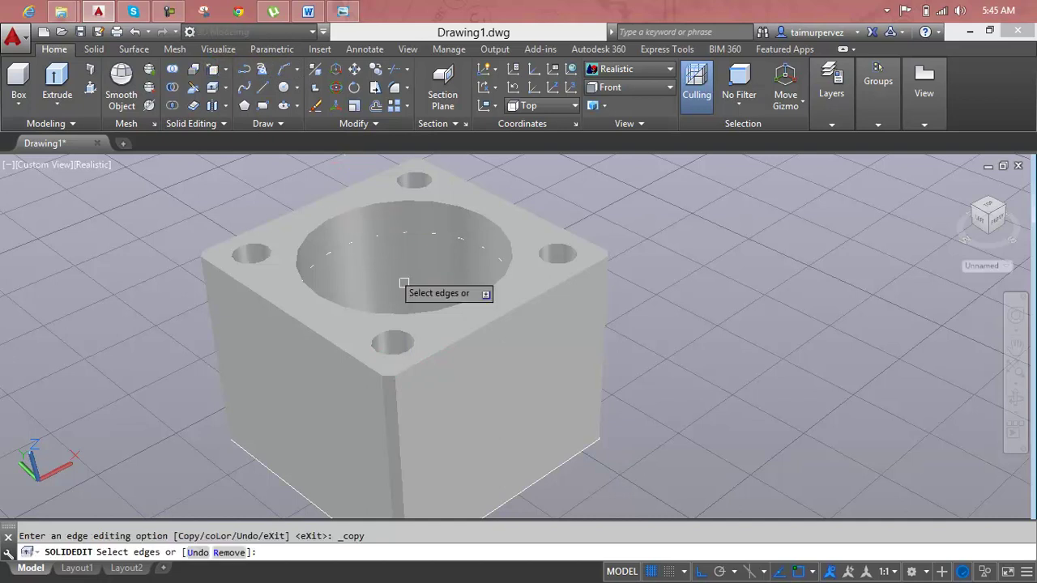
pyautogui.click(460, 344)
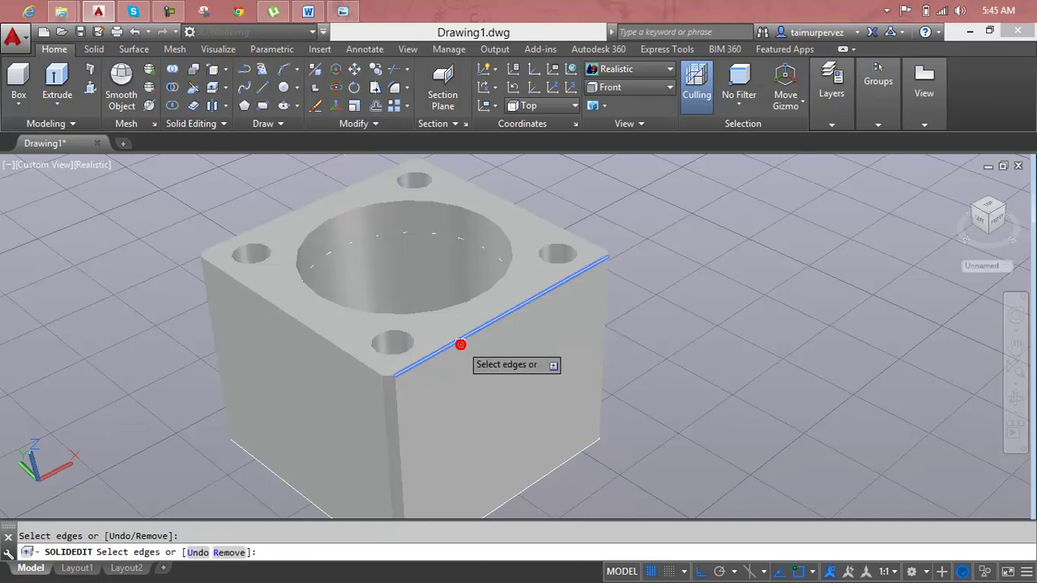
pyautogui.press('Return')
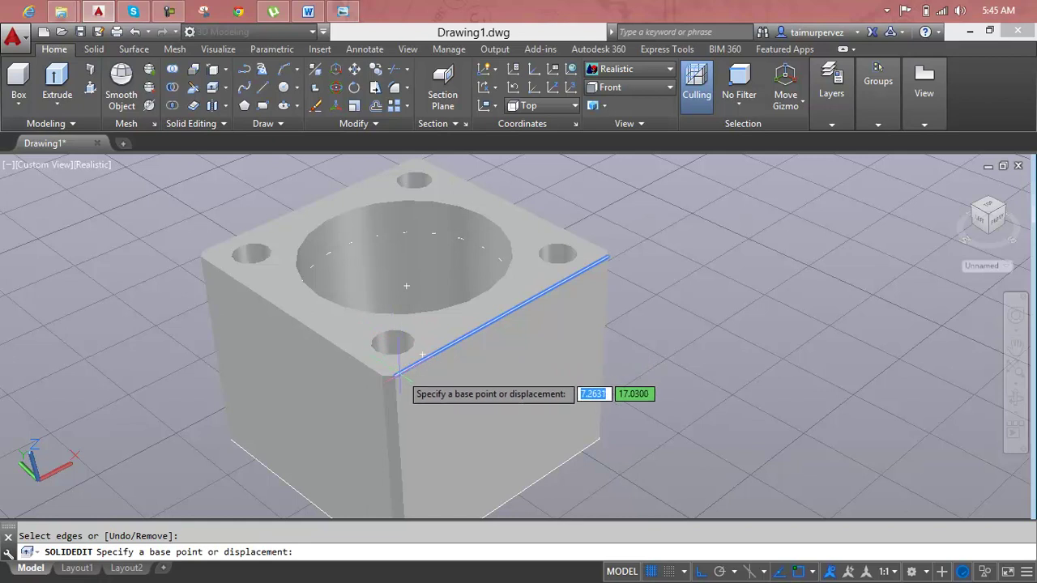
pyautogui.click(400, 376)
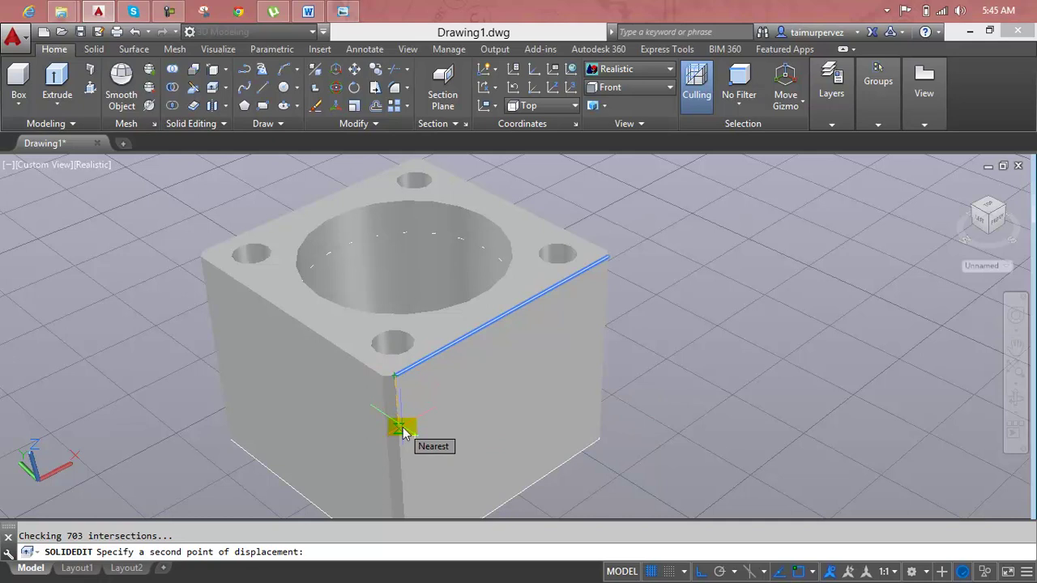
pyautogui.write('0.2')
pyautogui.press('Return')
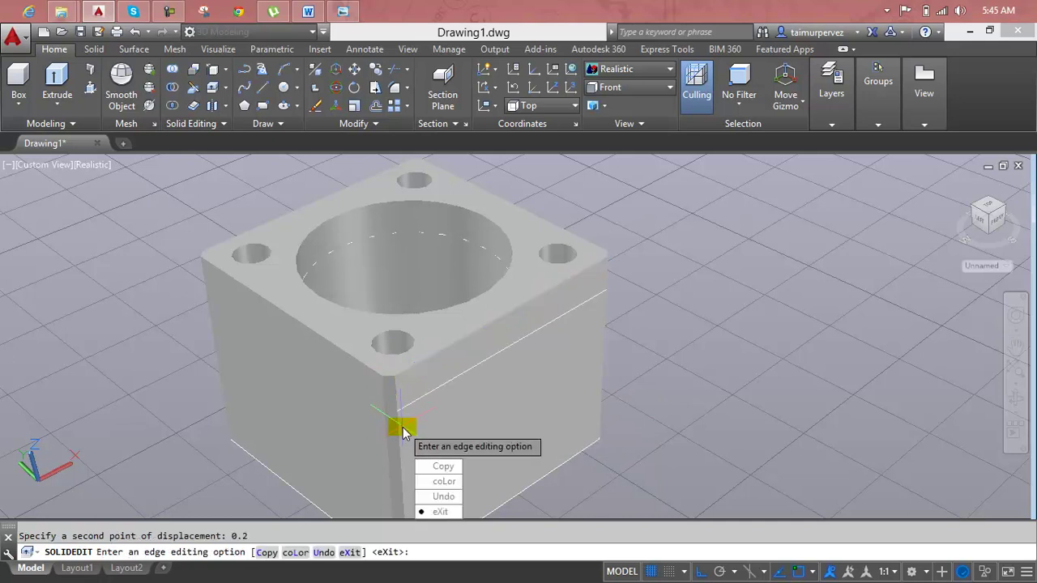
pyautogui.press('Escape')
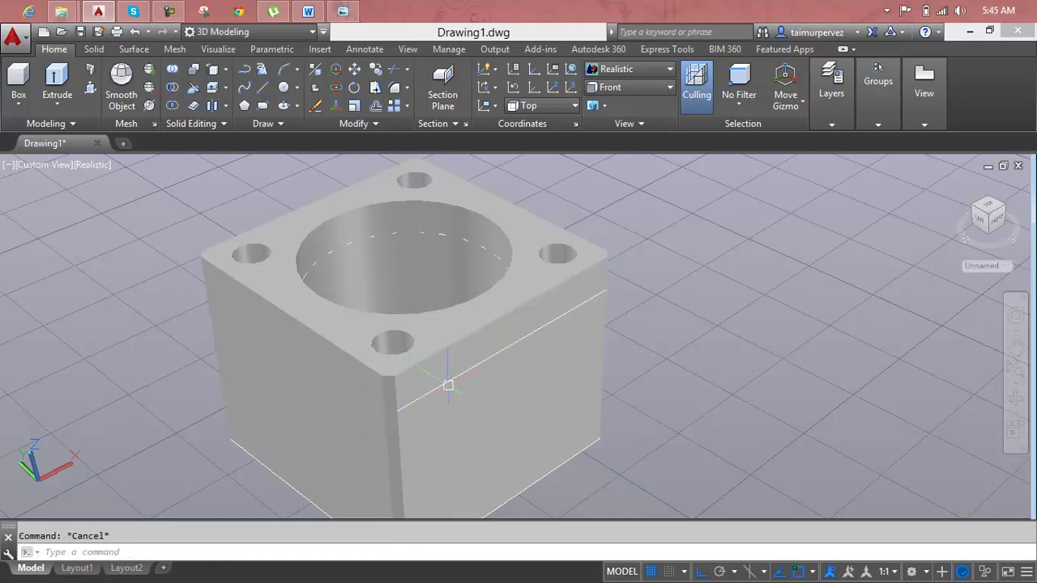
pyautogui.scroll(2, 448, 385)
pyautogui.moveTo(446, 381); pyautogui.dragTo(417, 313, button='middle')
pyautogui.scroll(2, 415, 312)
pyautogui.press('Escape')
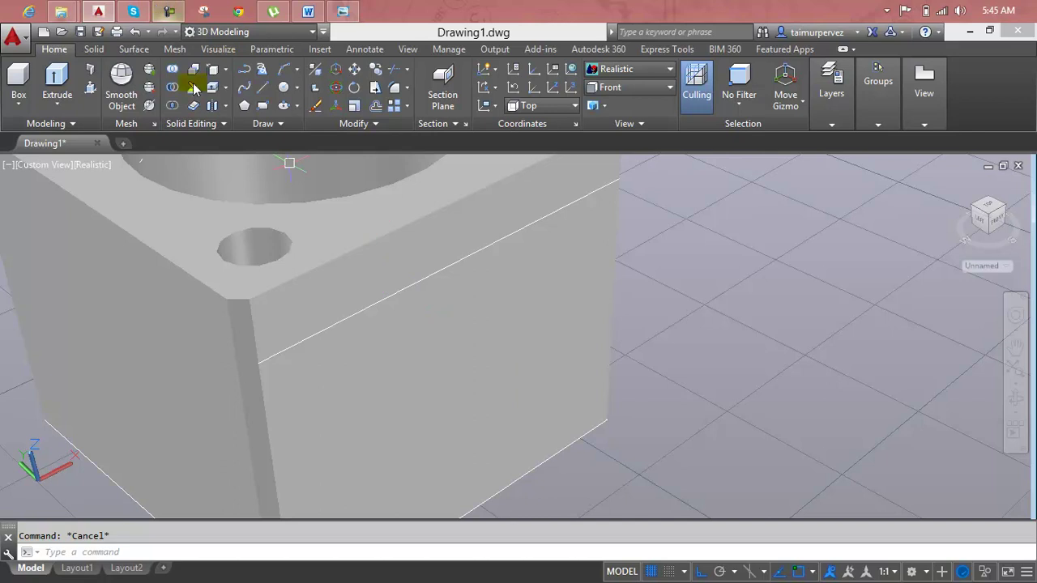
# Retry Copy Edges on the top edge and cancel the failed picks
pyautogui.click(215, 72)
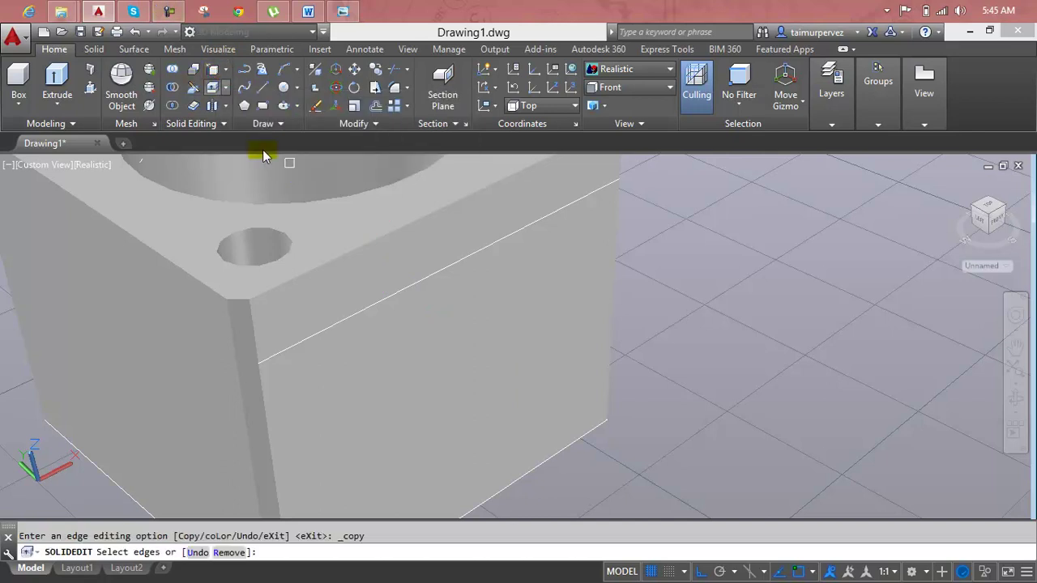
pyautogui.click(384, 296)
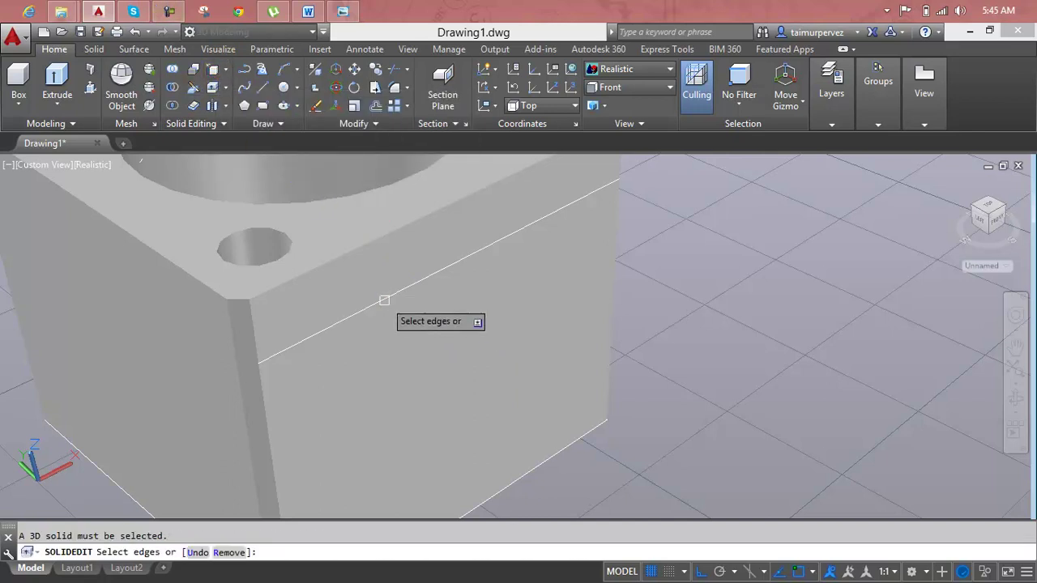
pyautogui.scroll(2, 384, 296)
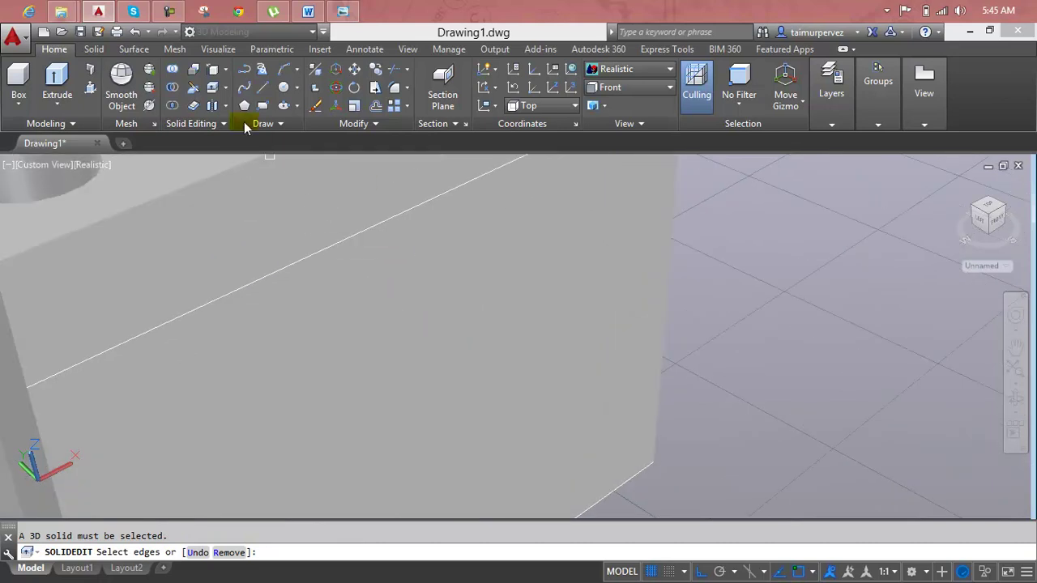
pyautogui.press('Escape')
pyautogui.click(217, 72)
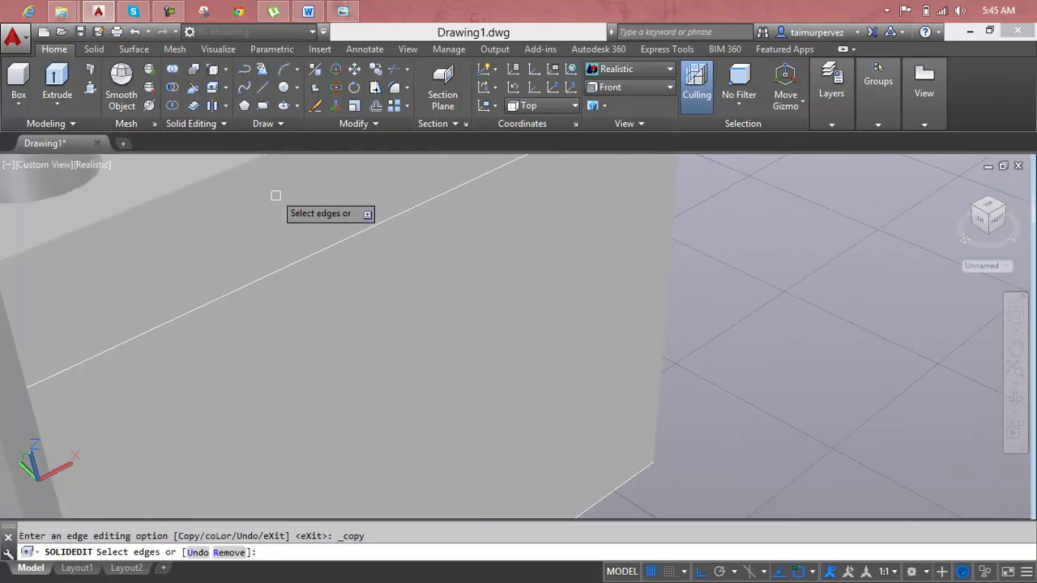
pyautogui.click(301, 262)
pyautogui.press('Escape')
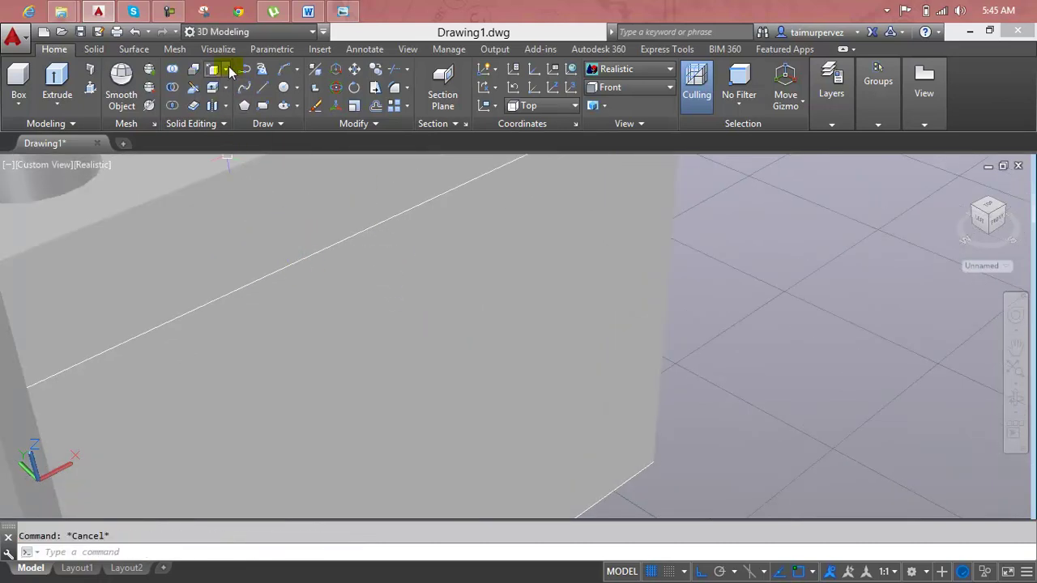
# Copy the top front edge from the block corner with a 0.04 offset and exit SOLIDEDIT
pyautogui.click(230, 69)
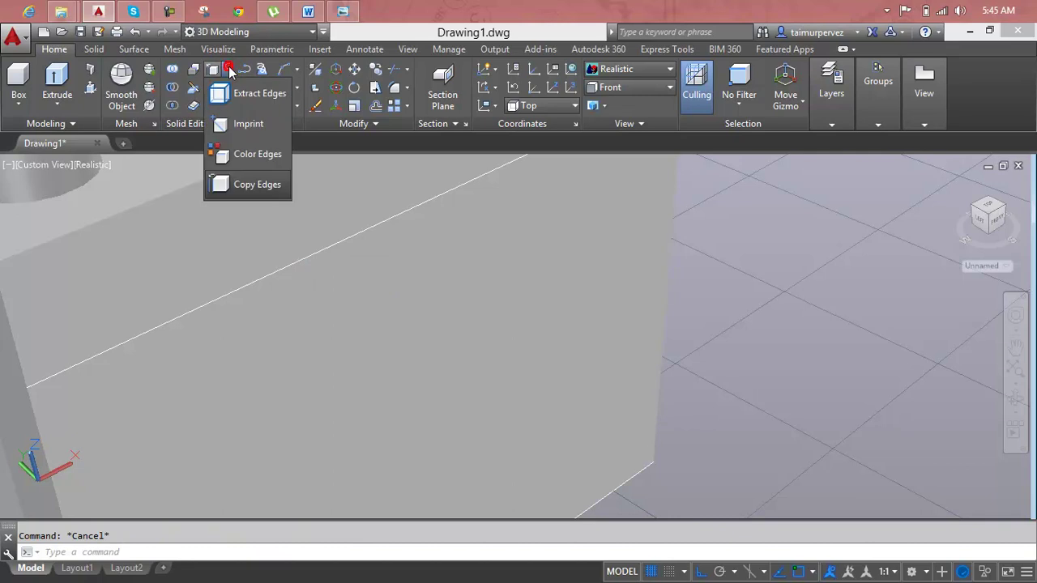
pyautogui.click(231, 183)
pyautogui.scroll(-2, 238, 246)
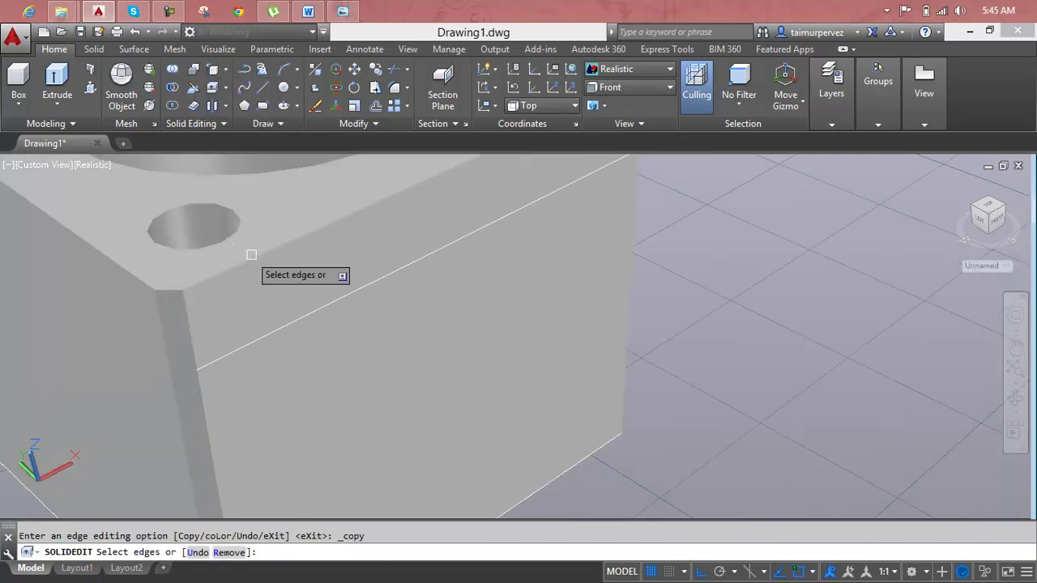
pyautogui.click(256, 256)
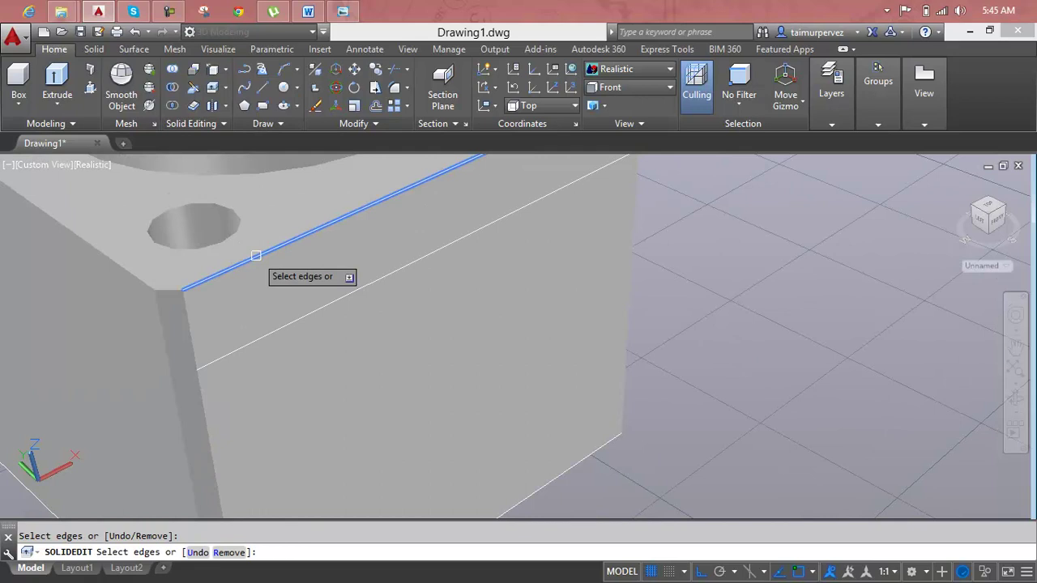
pyautogui.press('Return')
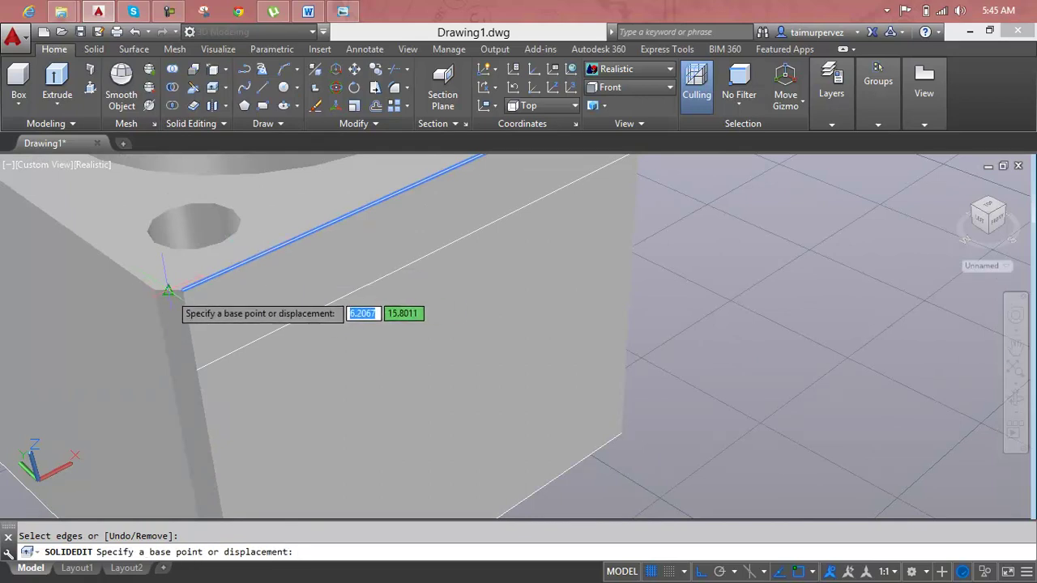
pyautogui.click(183, 289)
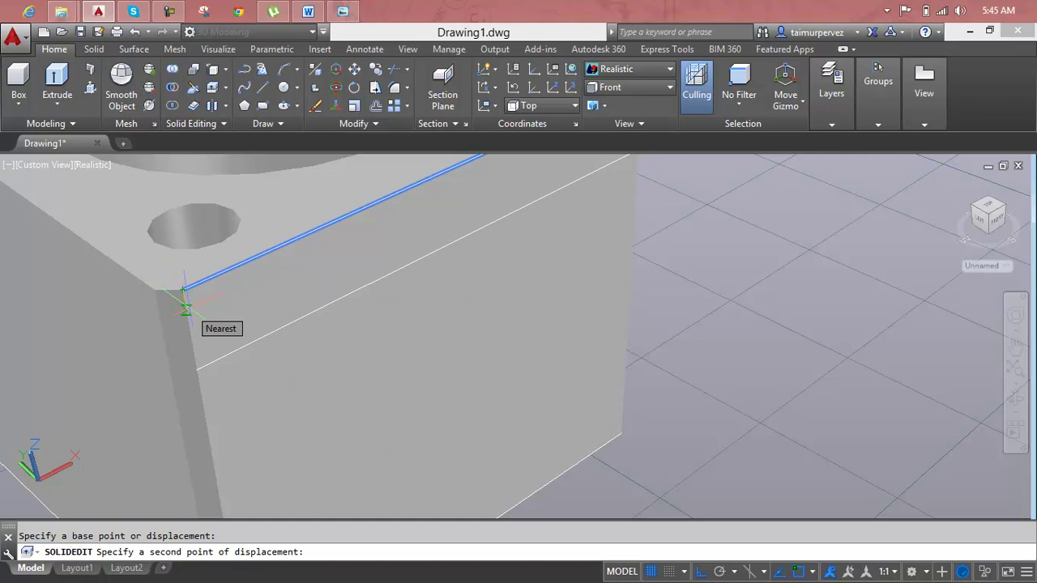
pyautogui.write('0.04')
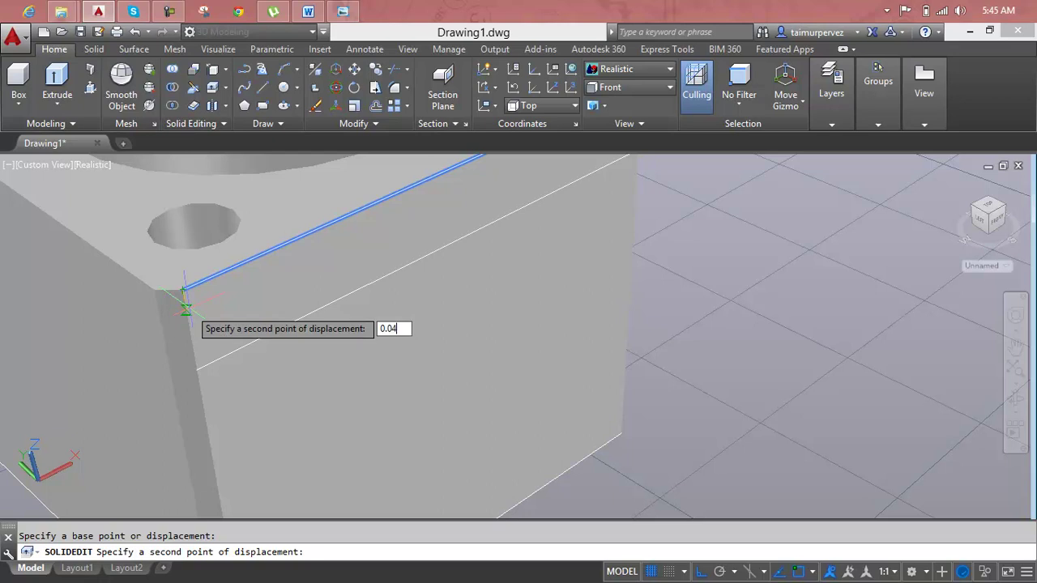
pyautogui.press('Return')
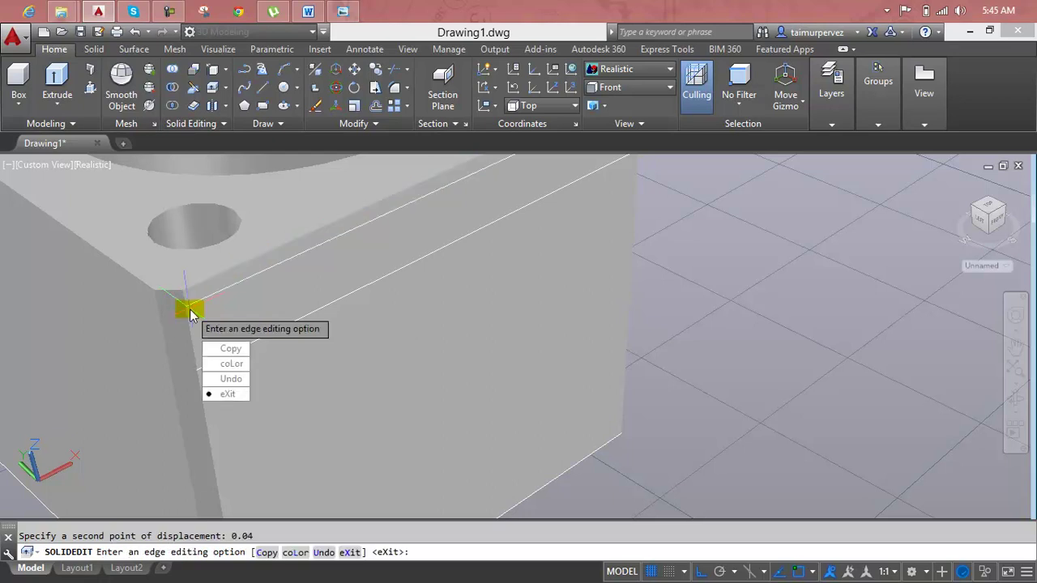
pyautogui.press('Return')
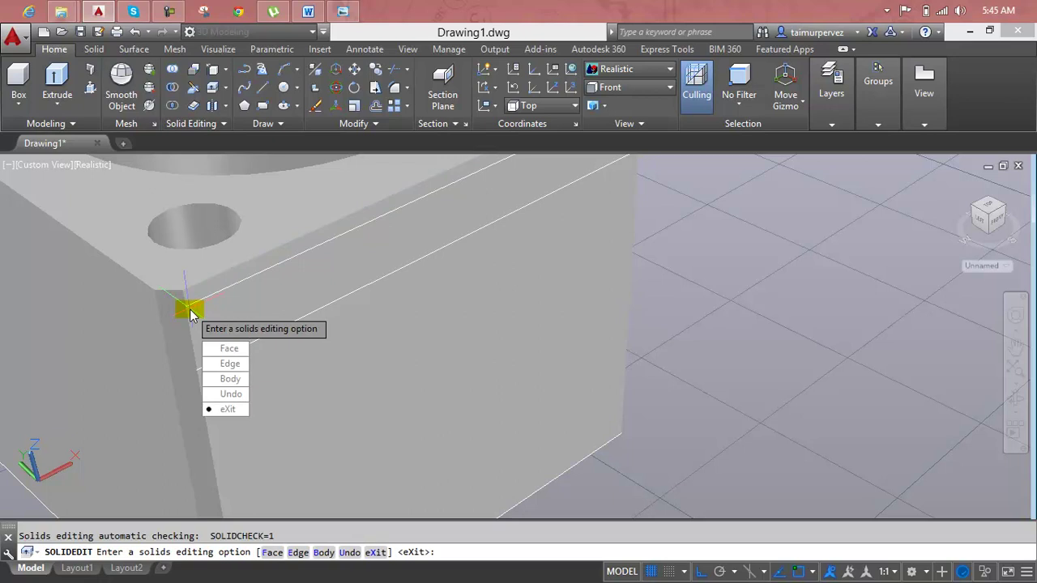
pyautogui.press('Return')
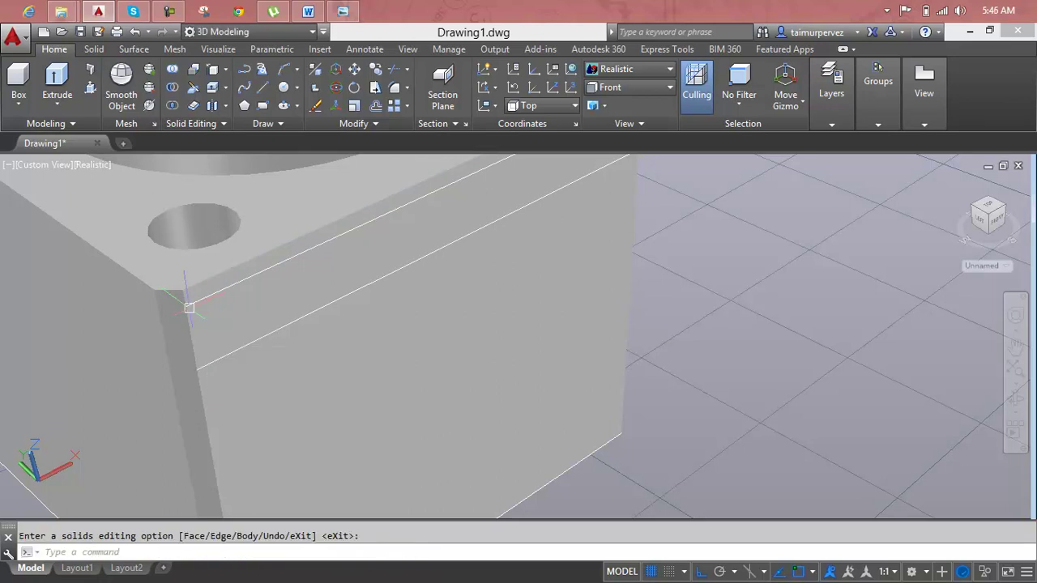
pyautogui.press('Escape')
pyautogui.keyDown('shift'); pyautogui.moveTo(184, 289); pyautogui.dragTo(201, 321, button='middle'); pyautogui.keyUp('shift')
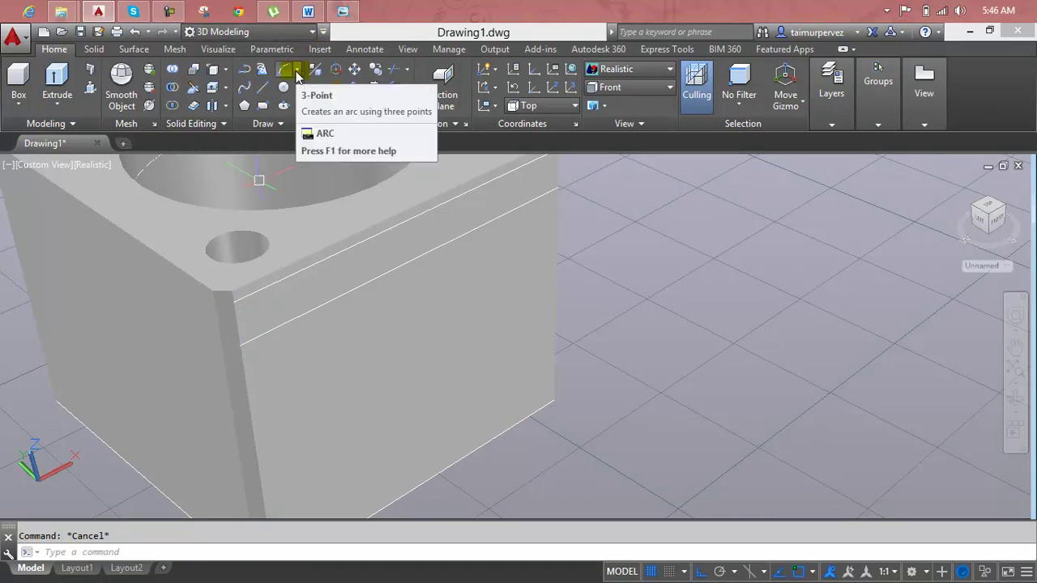
# Copy the vertical corner edge from its top end to a point further along the top edge
pyautogui.click(210, 72)
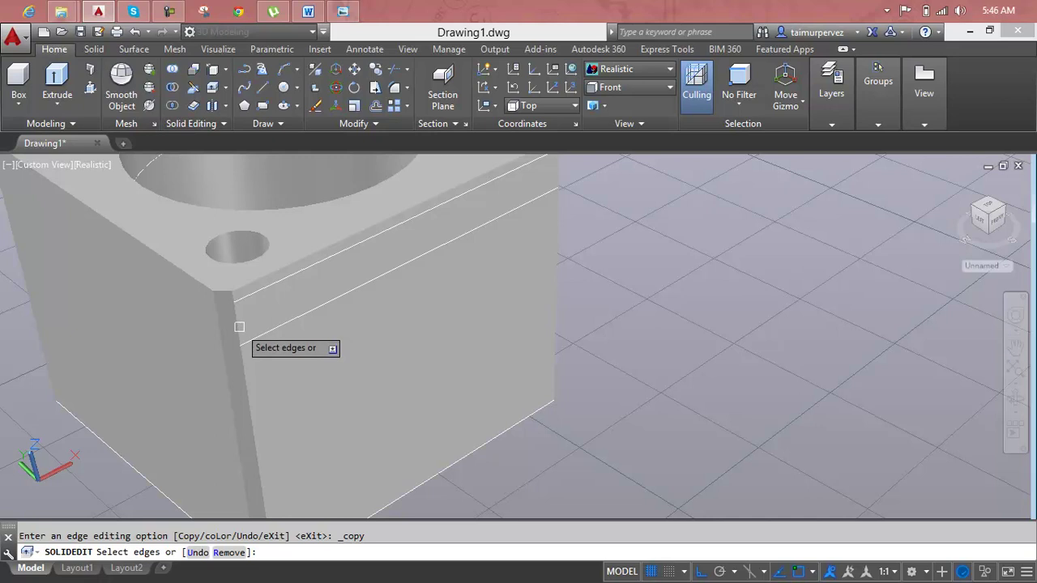
pyautogui.click(239, 327)
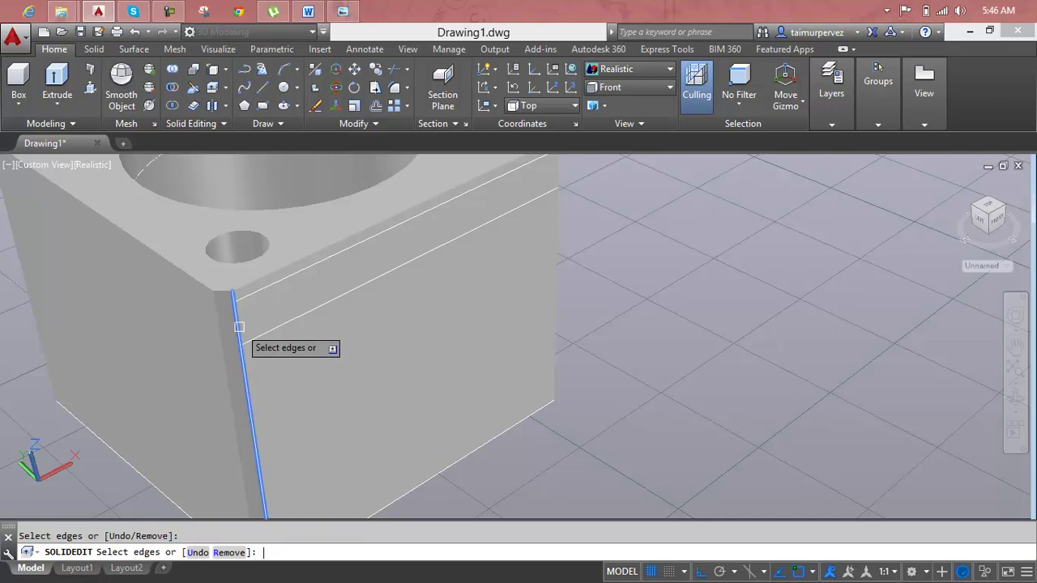
pyautogui.press('Return')
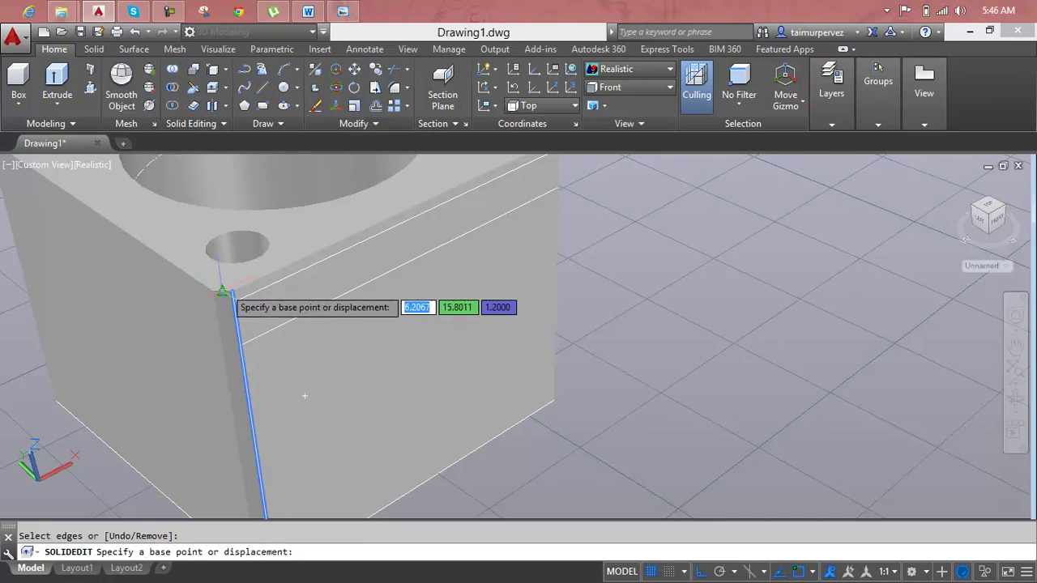
pyautogui.click(231, 290)
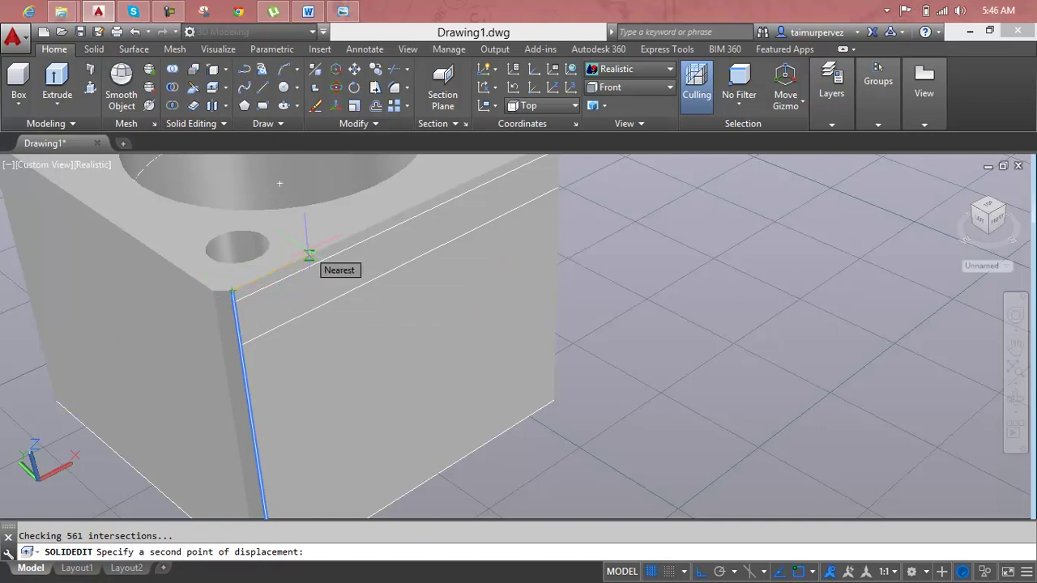
pyautogui.click(303, 263)
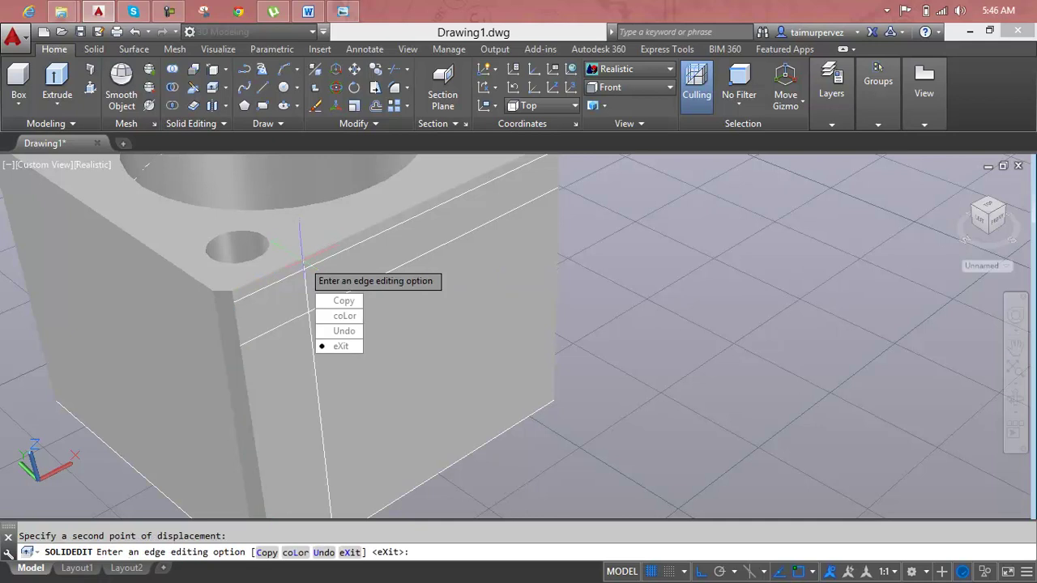
pyautogui.press('Return')
pyautogui.press('Return')
pyautogui.scroll(-3, 302, 260)
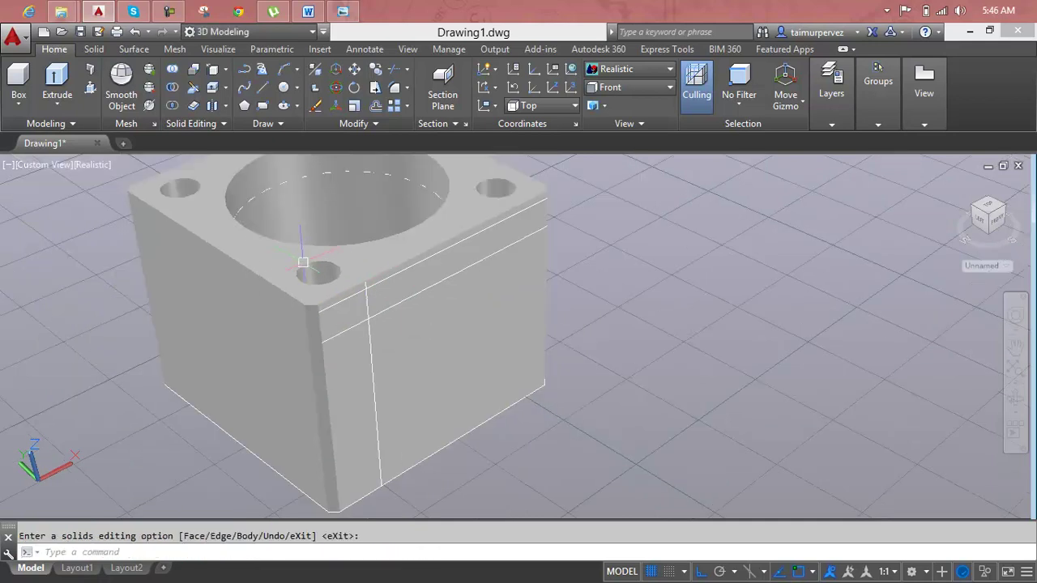
pyautogui.moveTo(301, 259); pyautogui.dragTo(284, 278, button='middle')
pyautogui.press('Return')
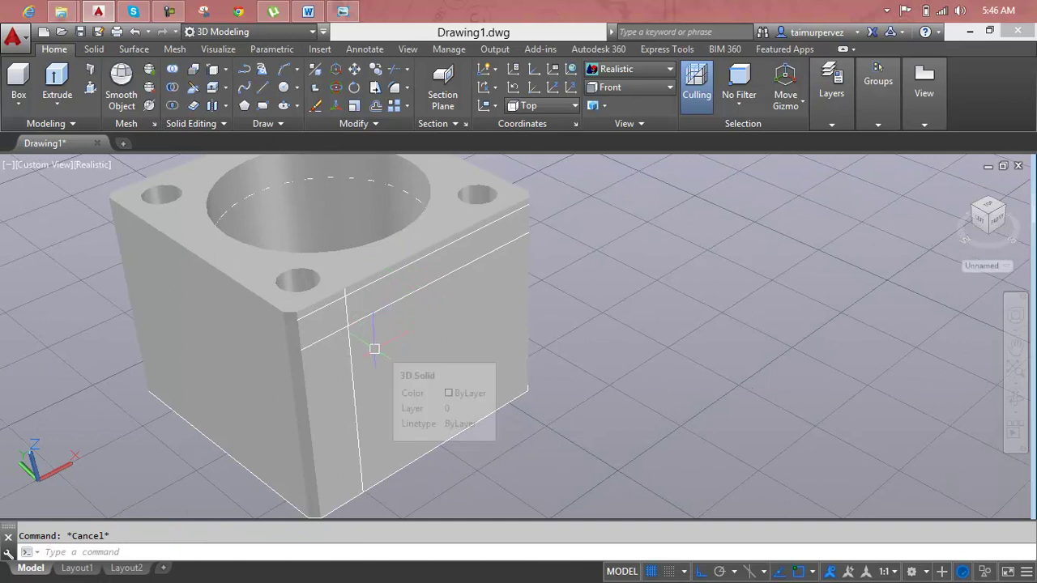
# Select the new vertical line and start MIRROR, then cancel it
pyautogui.click(348, 357)
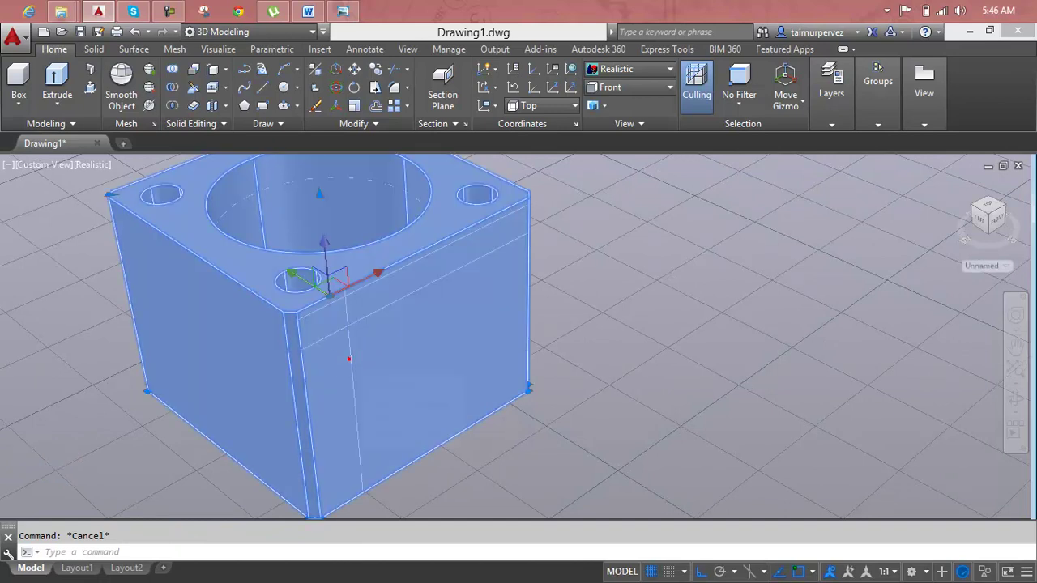
pyautogui.press('Escape')
pyautogui.keyDown('ctrl'); pyautogui.click(353, 355); pyautogui.keyUp('ctrl')
pyautogui.write('MI')
pyautogui.press('Return')
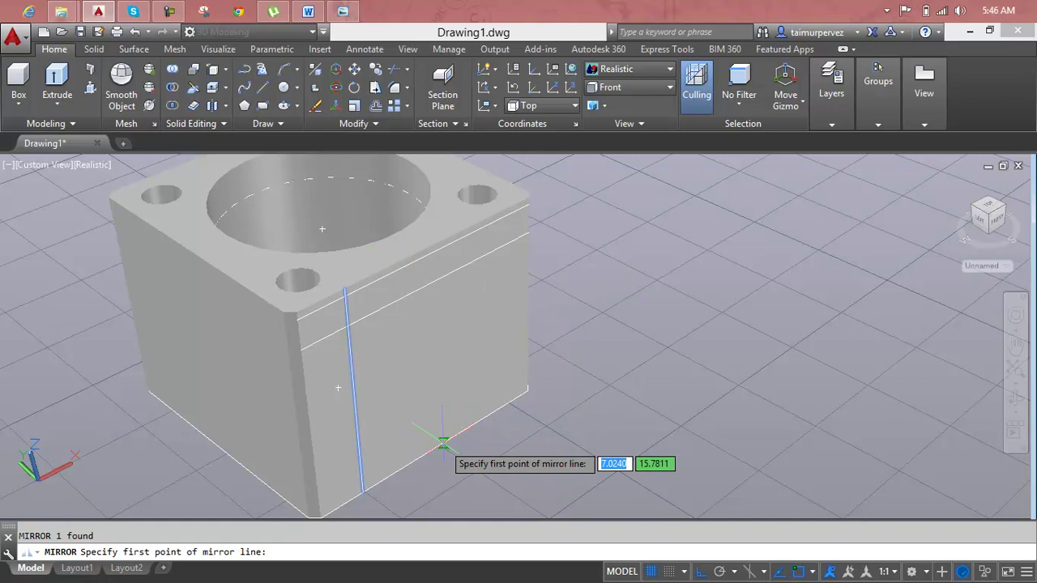
pyautogui.press('Escape')
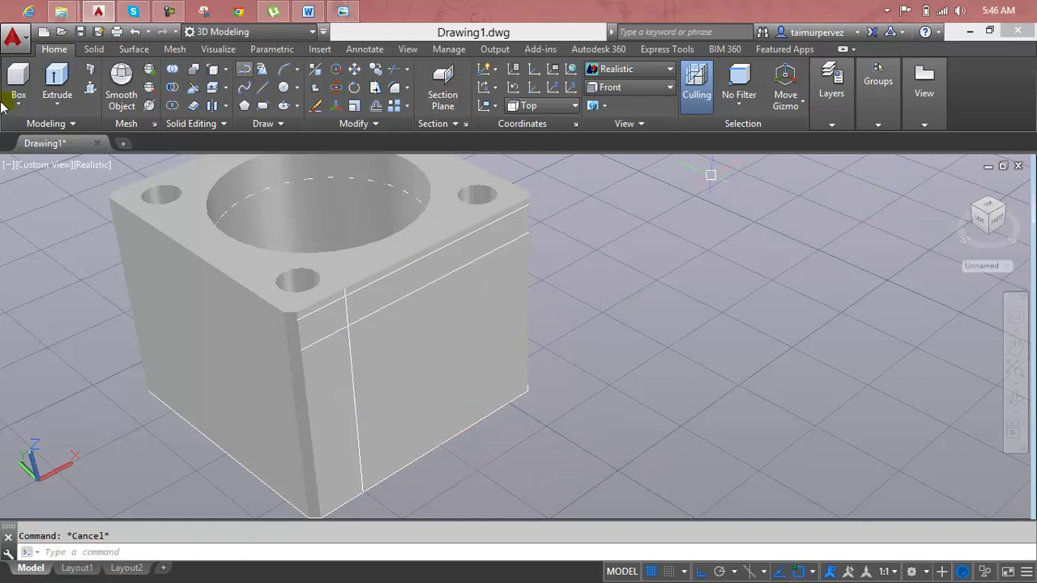
# Switch the viewport to the Front preset view and the 2D Wireframe visual style
pyautogui.click(54, 165)
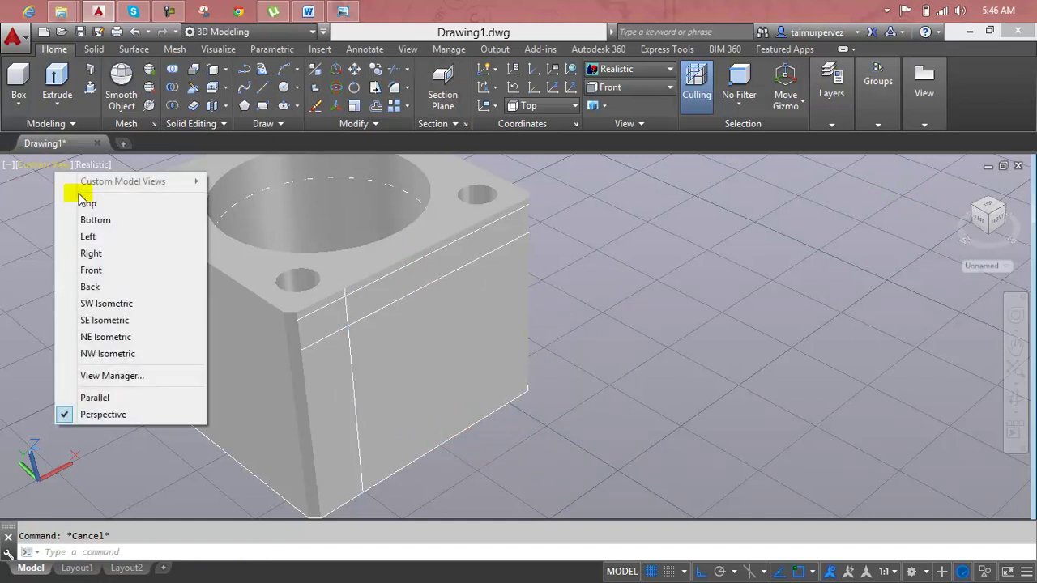
pyautogui.click(117, 269)
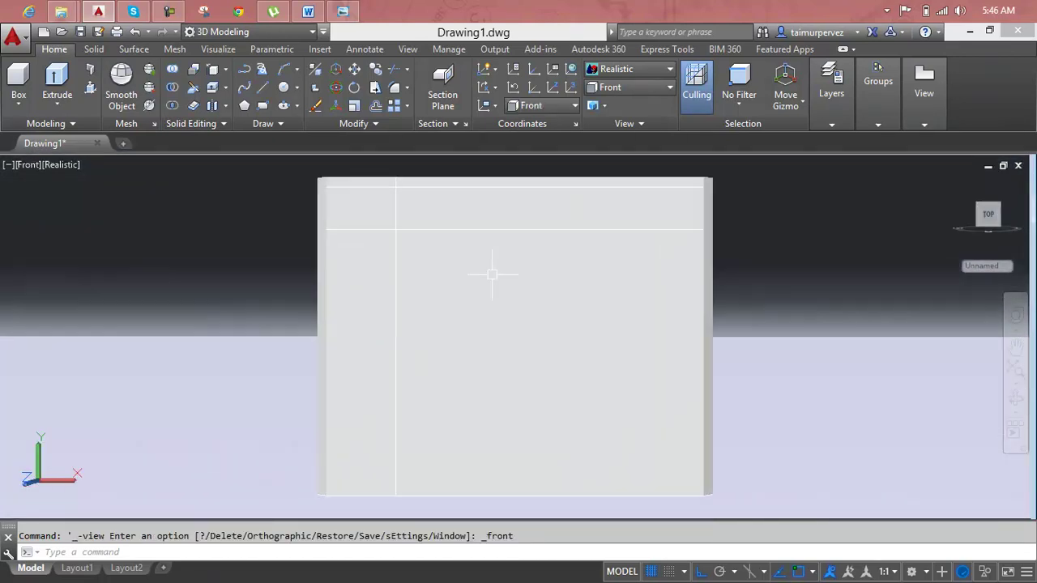
pyautogui.press('Escape')
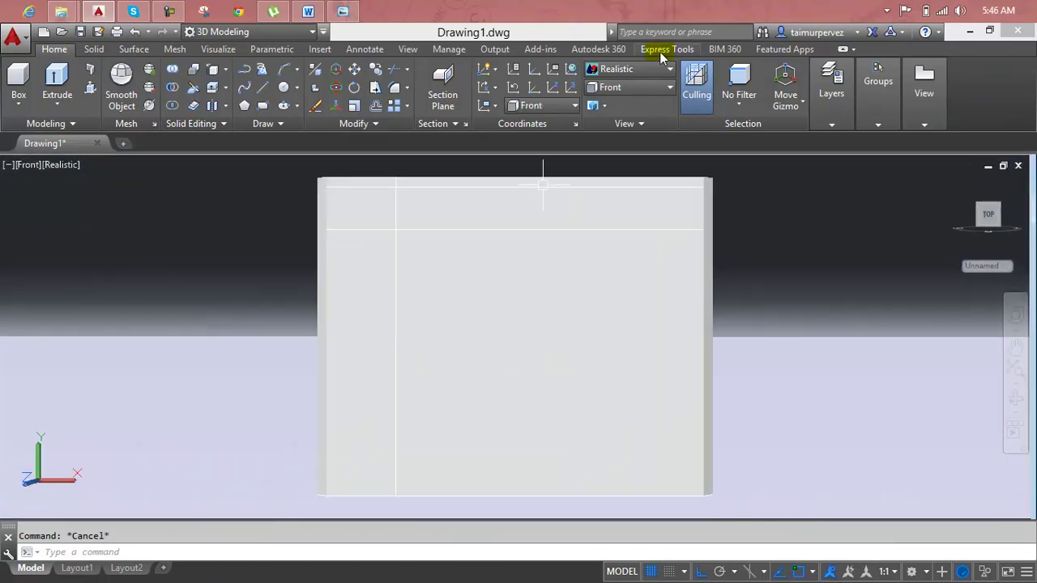
pyautogui.click(648, 73)
pyautogui.click(613, 103)
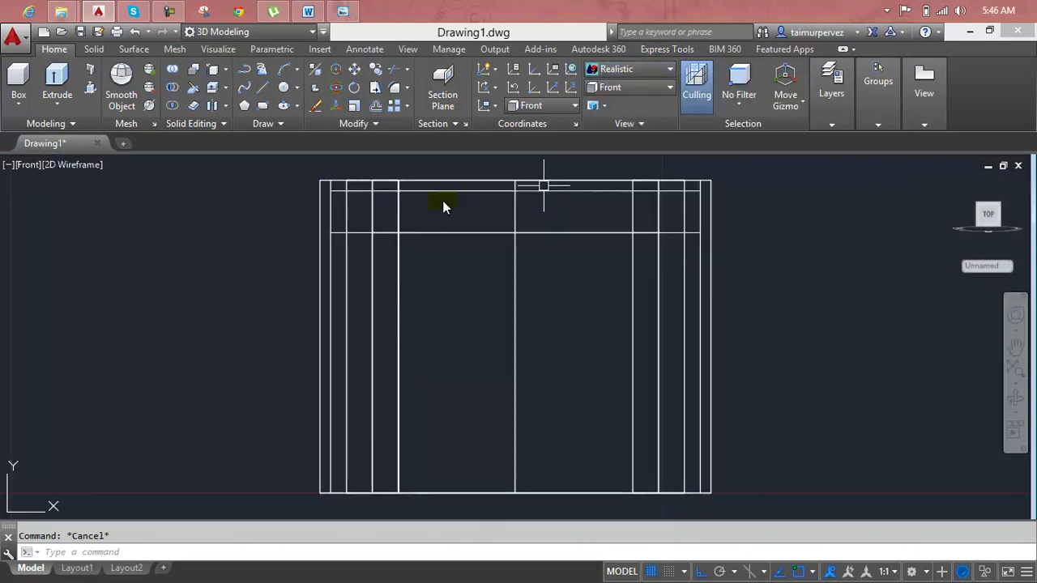
# Make a first attempt at mirroring the inner left vertical line, then cancel and clear the selections
pyautogui.click(400, 212)
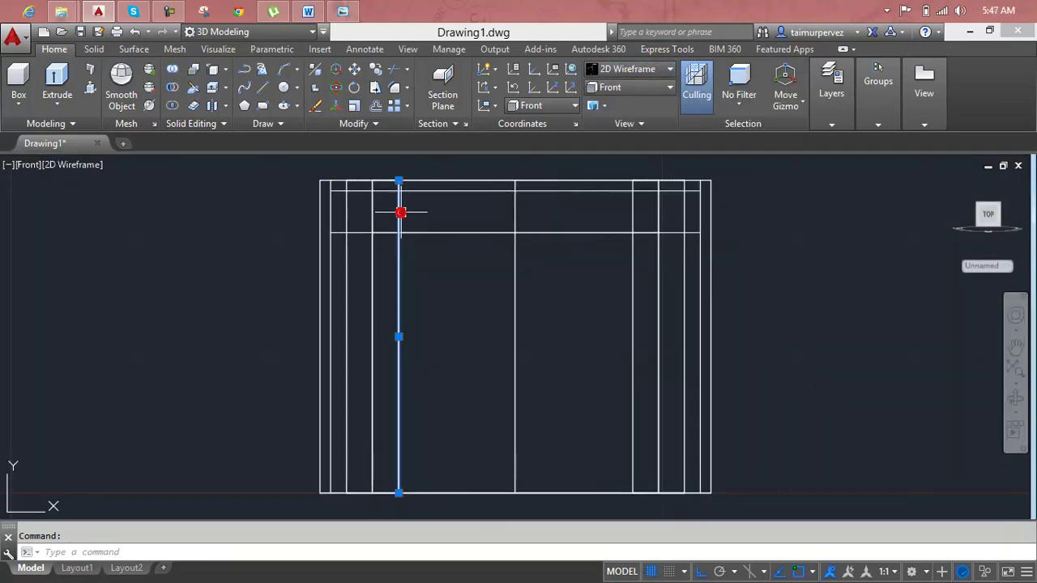
pyautogui.press('Escape')
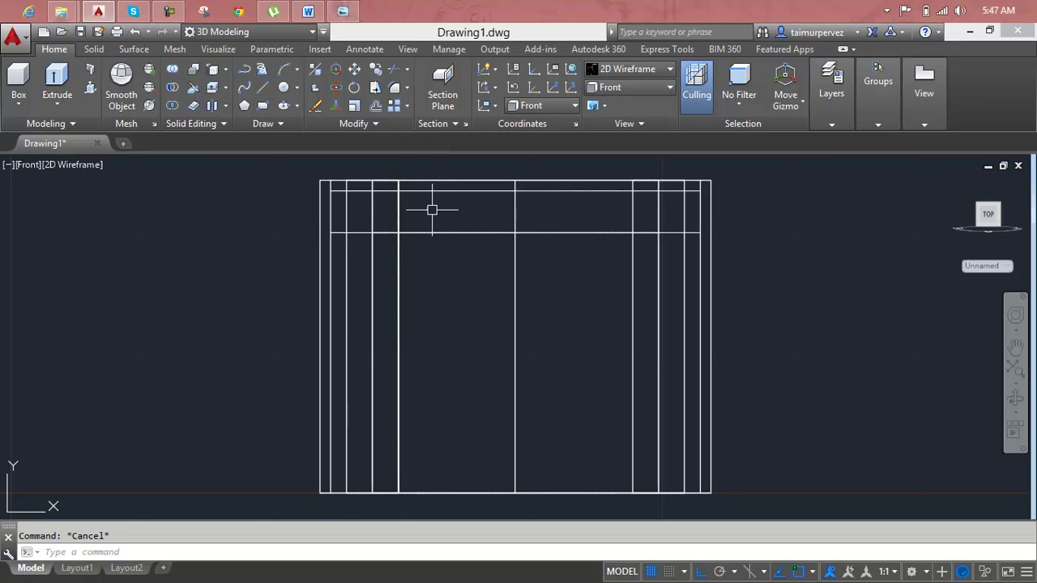
pyautogui.write('mi')
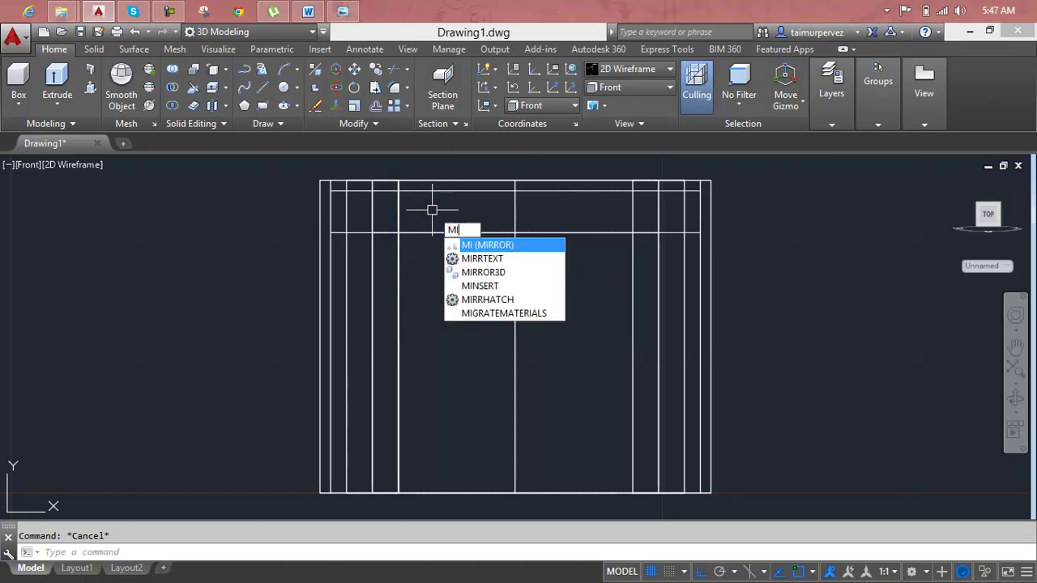
pyautogui.press('Return')
pyautogui.click(397, 198)
pyautogui.press('Return')
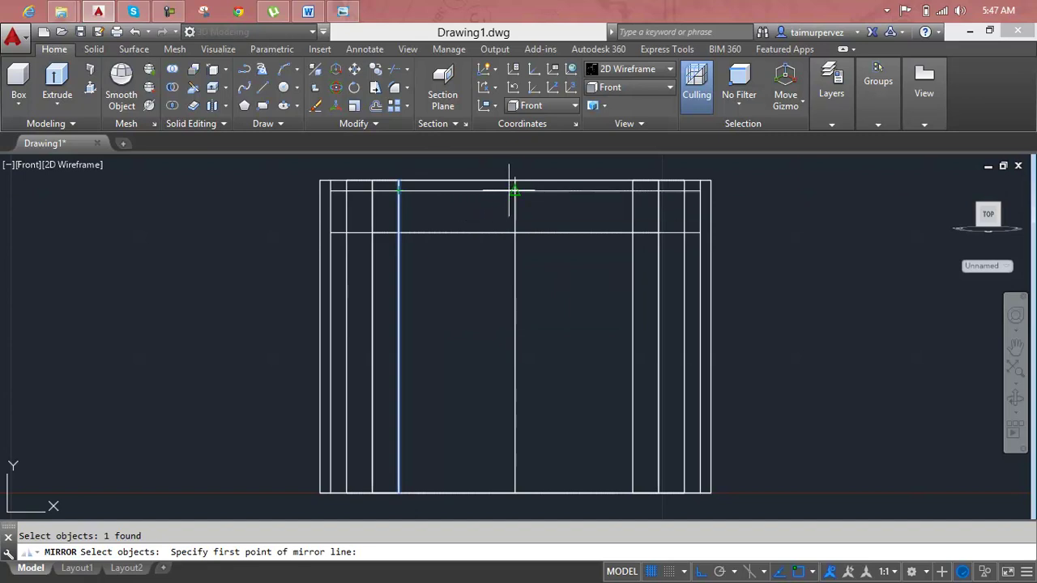
pyautogui.click(515, 191)
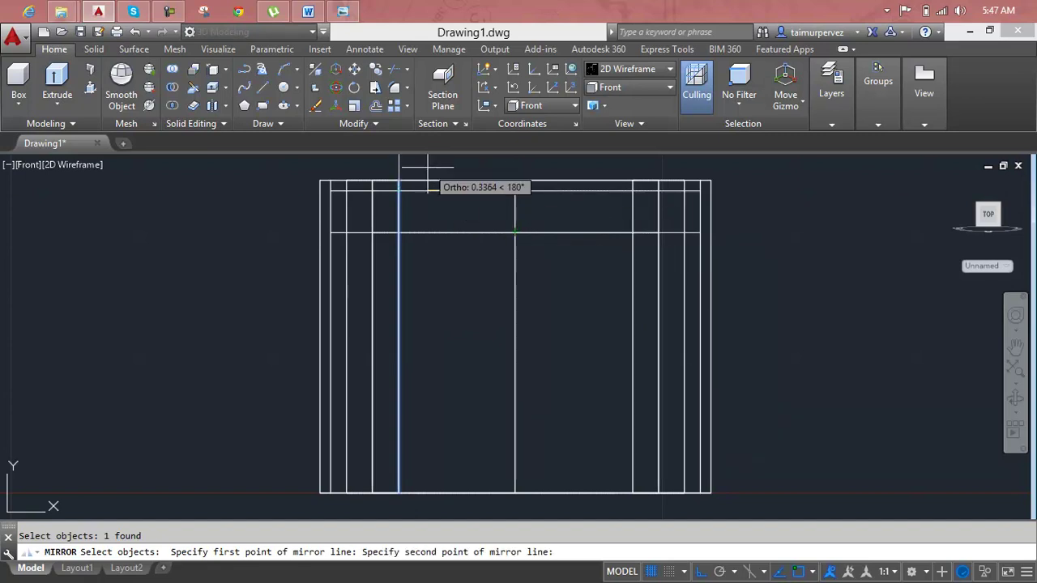
pyautogui.press('Escape')
pyautogui.click(400, 208)
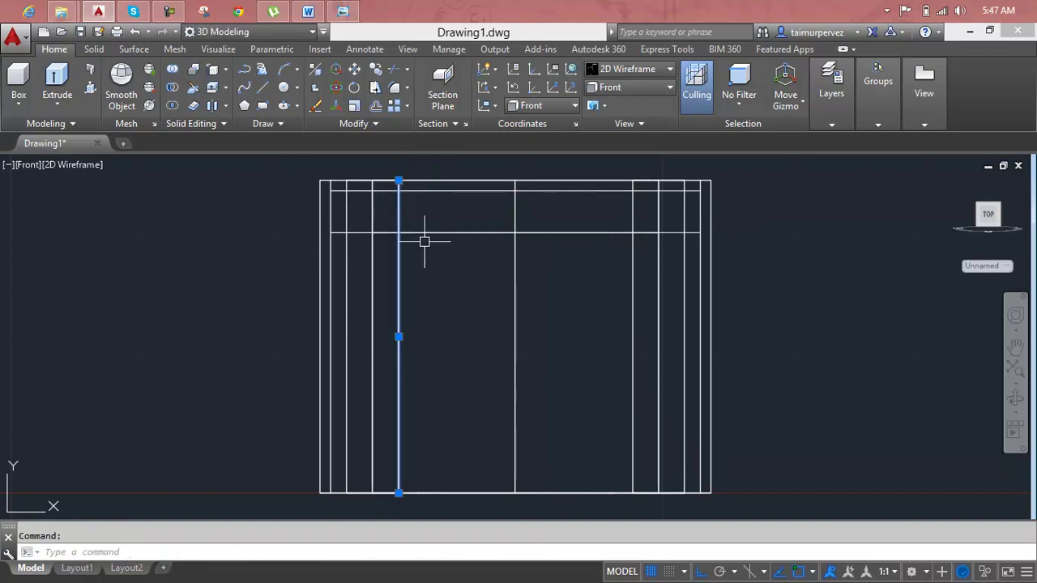
pyautogui.press('Escape')
pyautogui.click(633, 304)
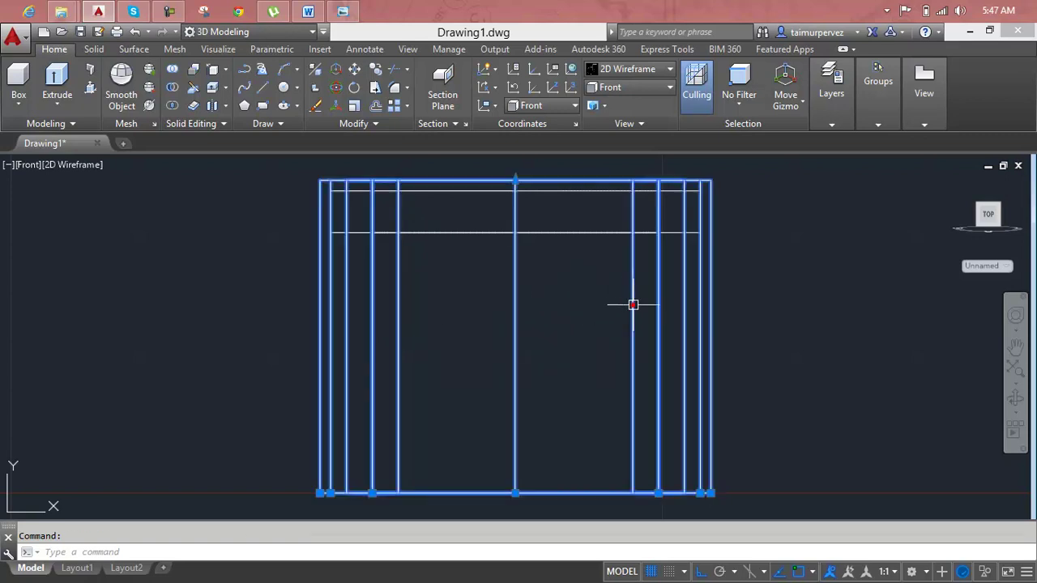
pyautogui.press('Escape')
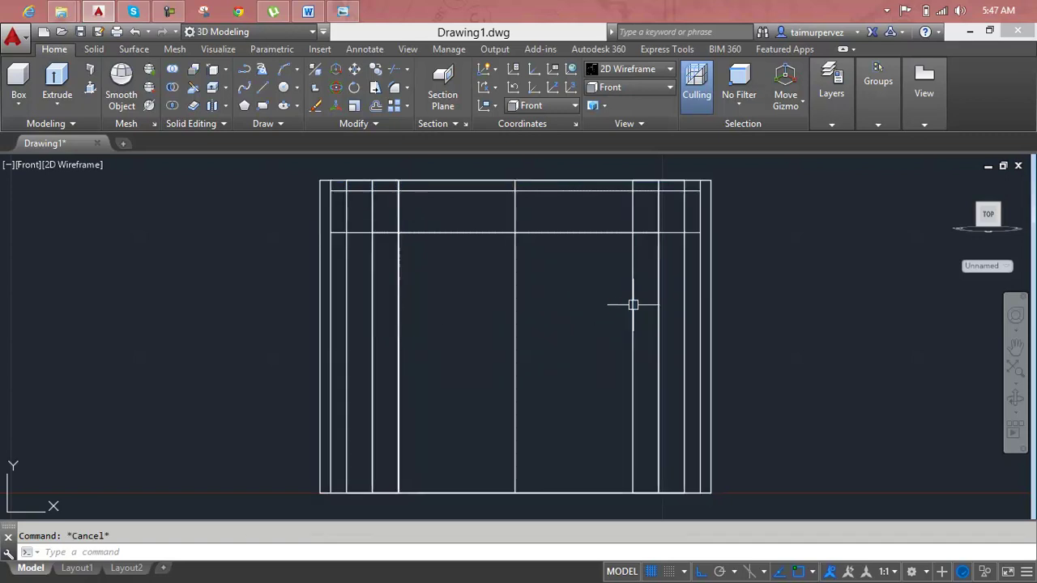
# Mirror the inner left vertical line about two points on the centre line, keeping the original
pyautogui.write('MI')
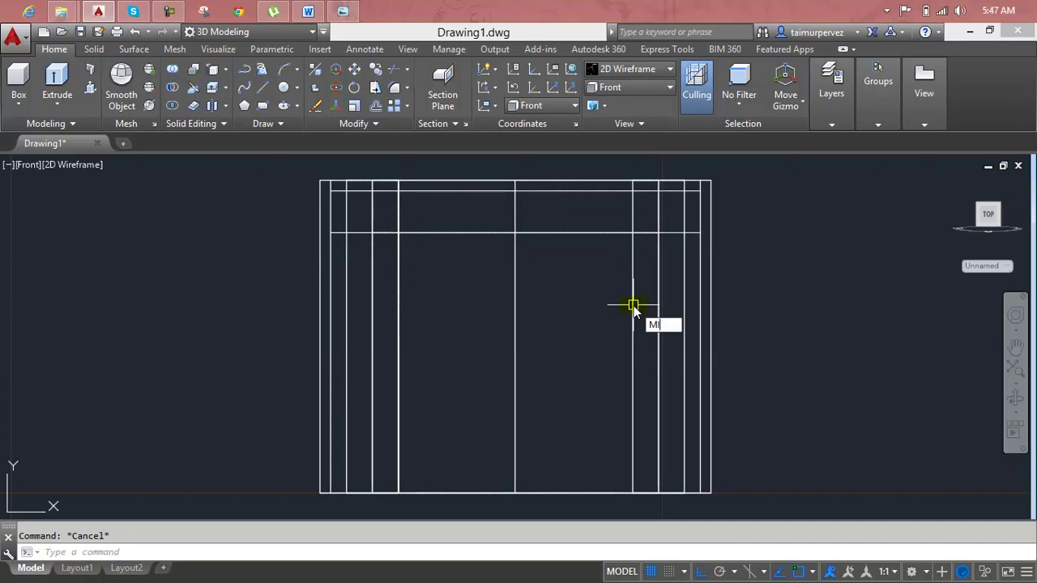
pyautogui.press('Return')
pyautogui.click(401, 345)
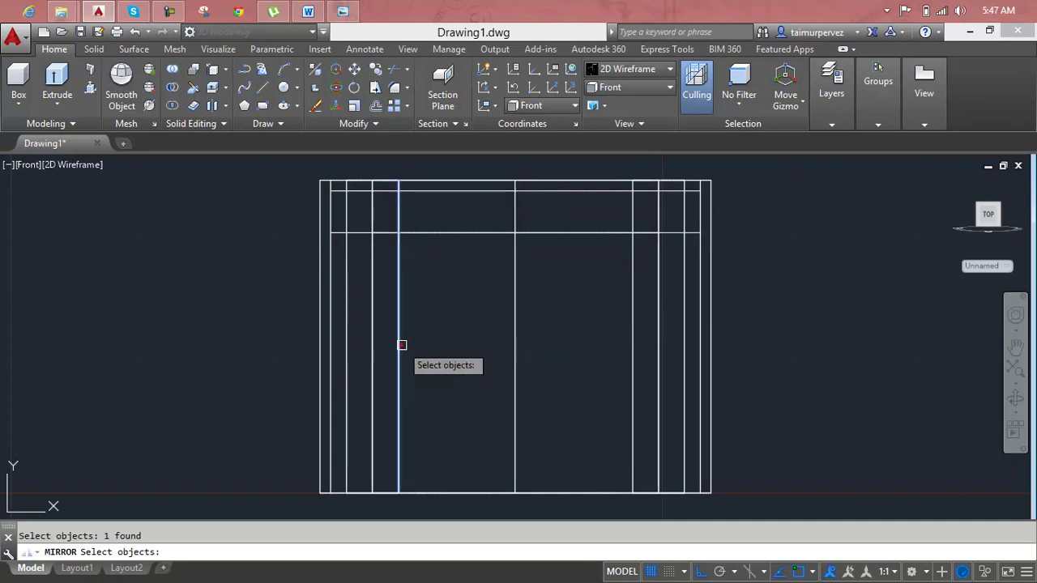
pyautogui.press('Return')
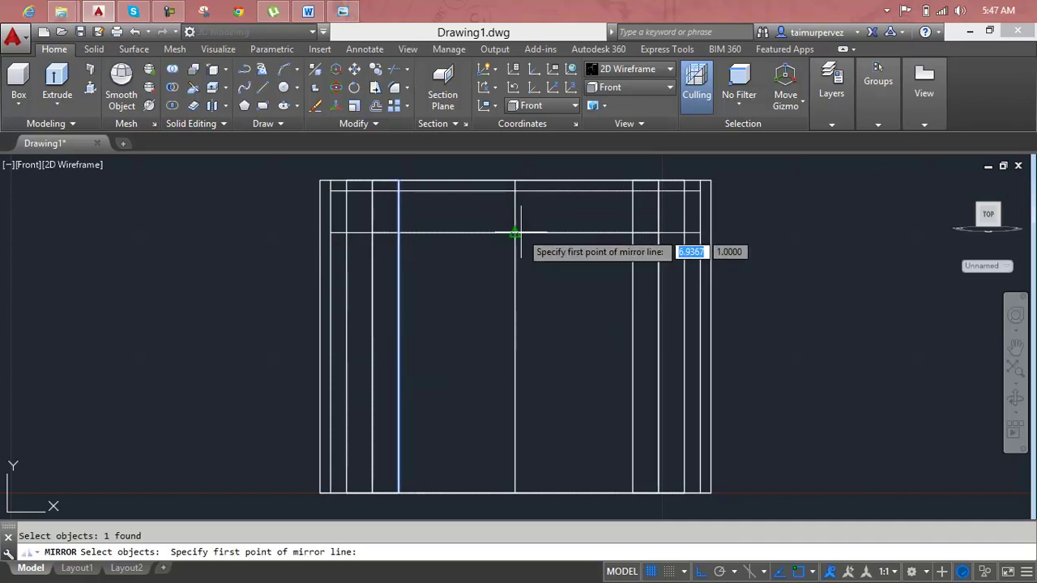
pyautogui.click(515, 233)
pyautogui.click(512, 169)
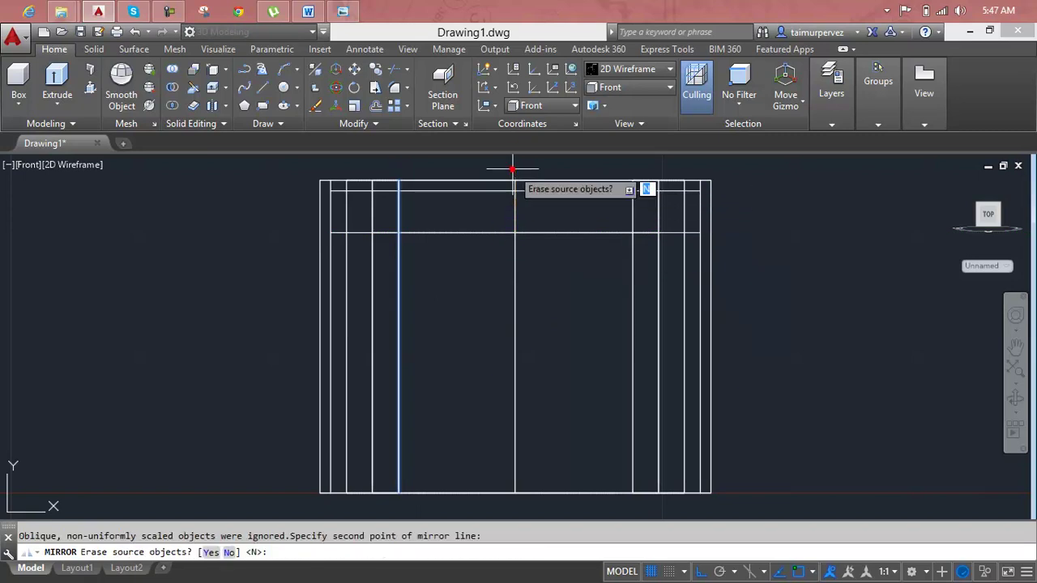
pyautogui.press('Return')
pyautogui.press('Escape')
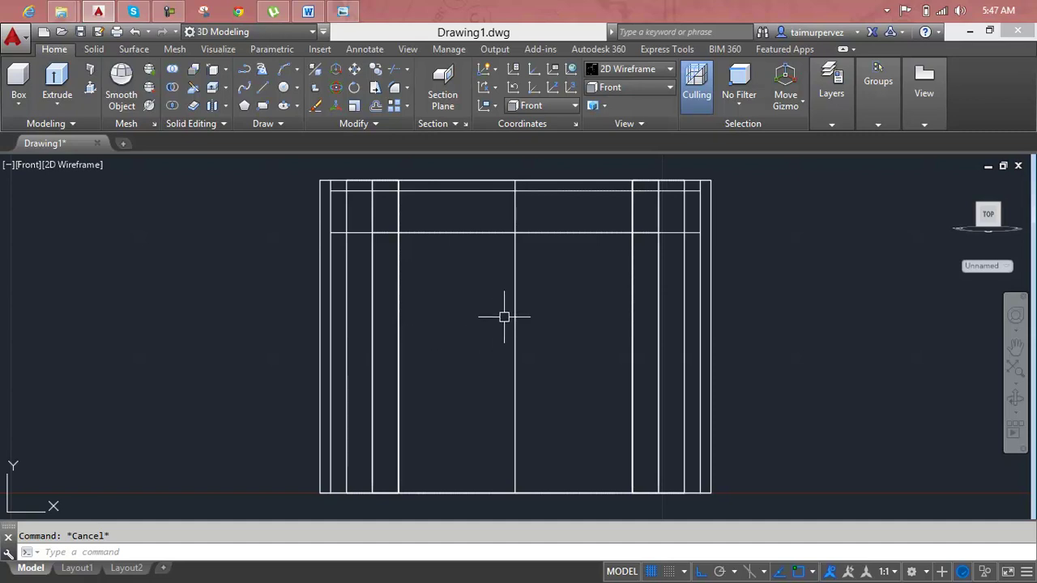
# Start trimming with all objects as cutting edges
pyautogui.hotkey('ctrl', 'a')
pyautogui.press('Escape')
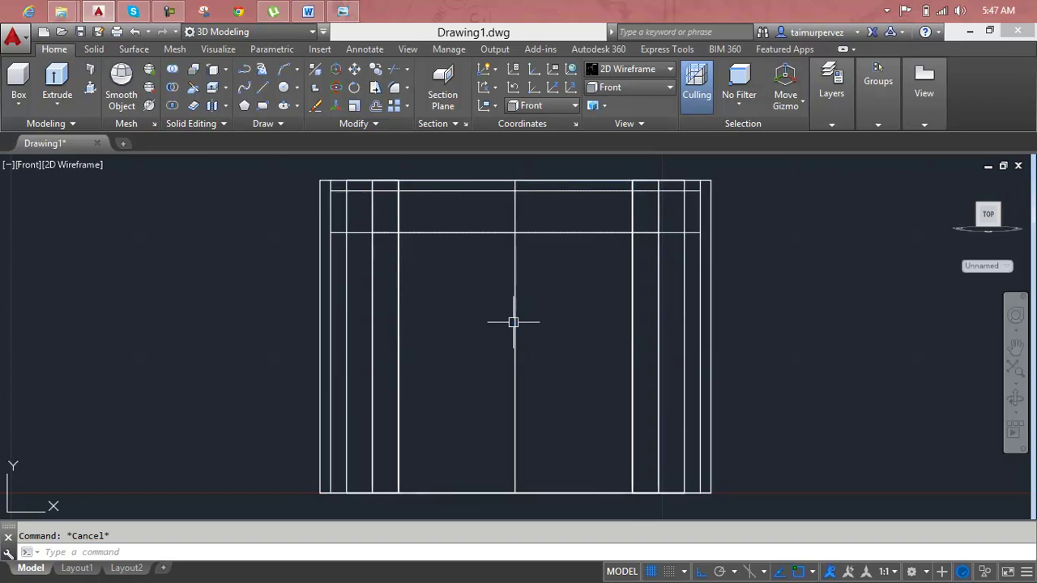
pyautogui.press('Return')
pyautogui.press('Return')
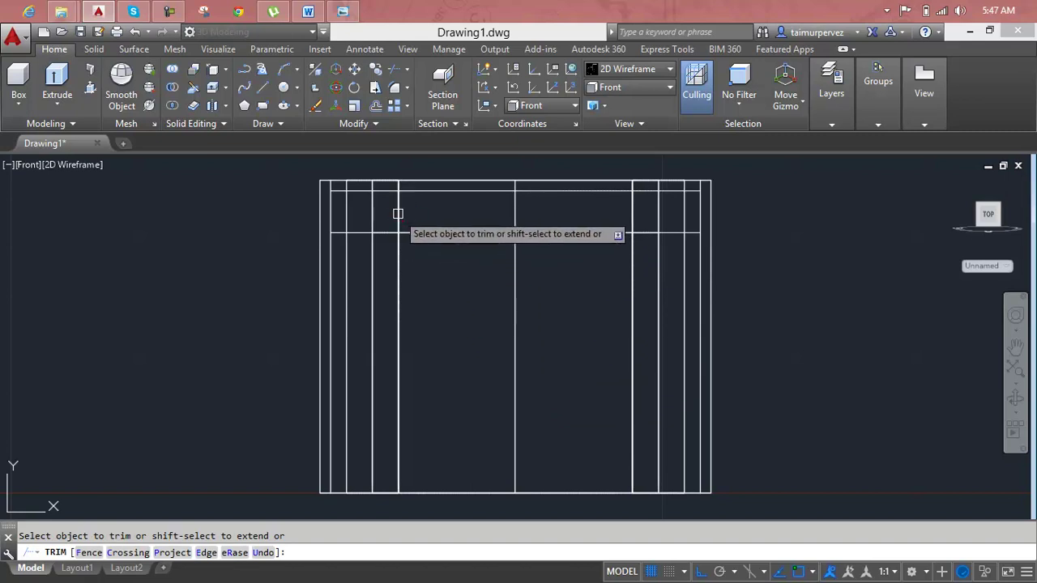
pyautogui.click(759, 167)
pyautogui.click(210, 394)
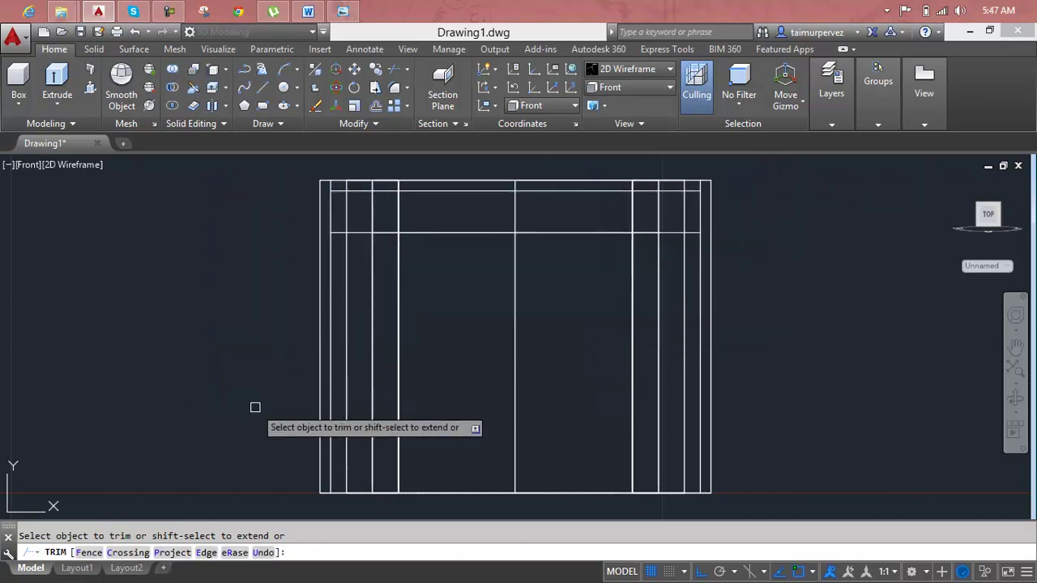
pyautogui.press('Return')
pyautogui.press('Escape')
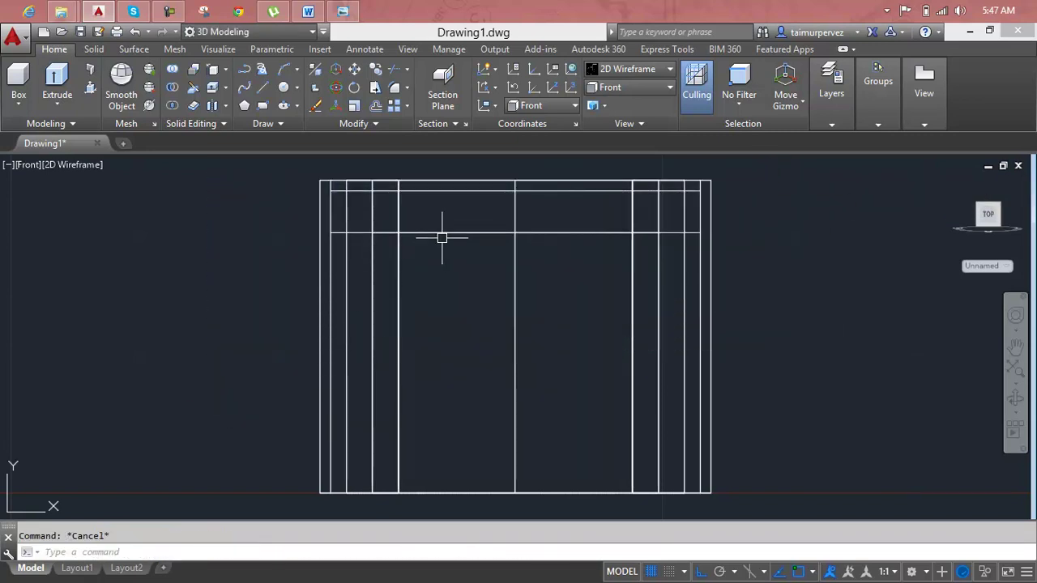
pyautogui.write('tr')
pyautogui.press('Return')
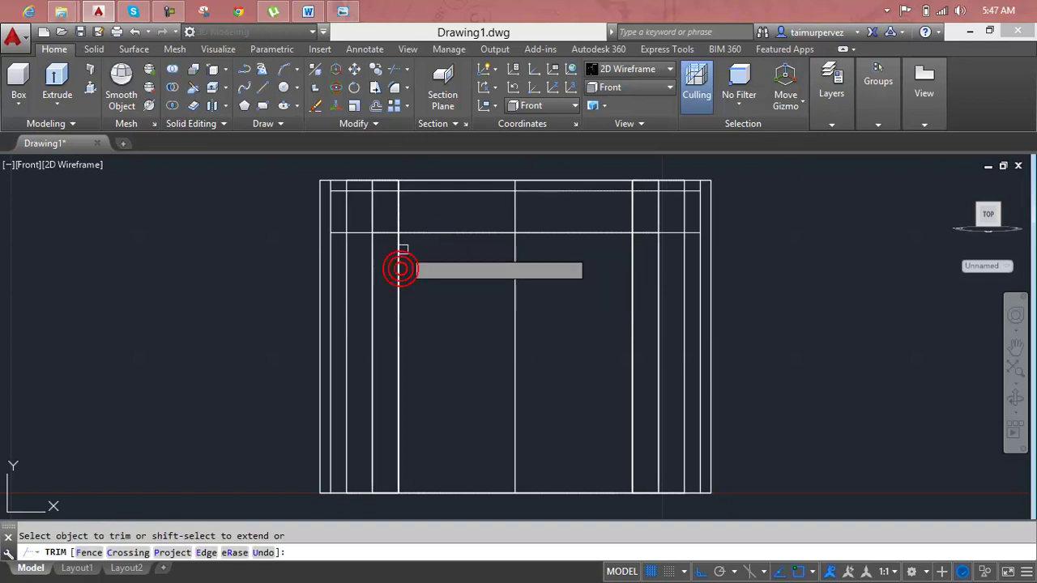
pyautogui.press('Escape')
pyautogui.click(397, 267)
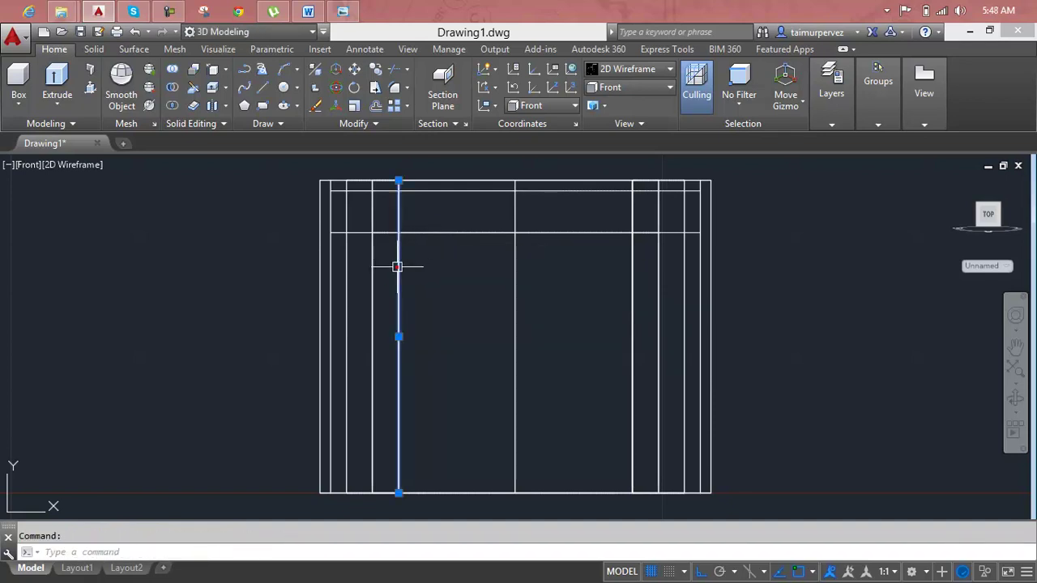
pyautogui.press('Escape')
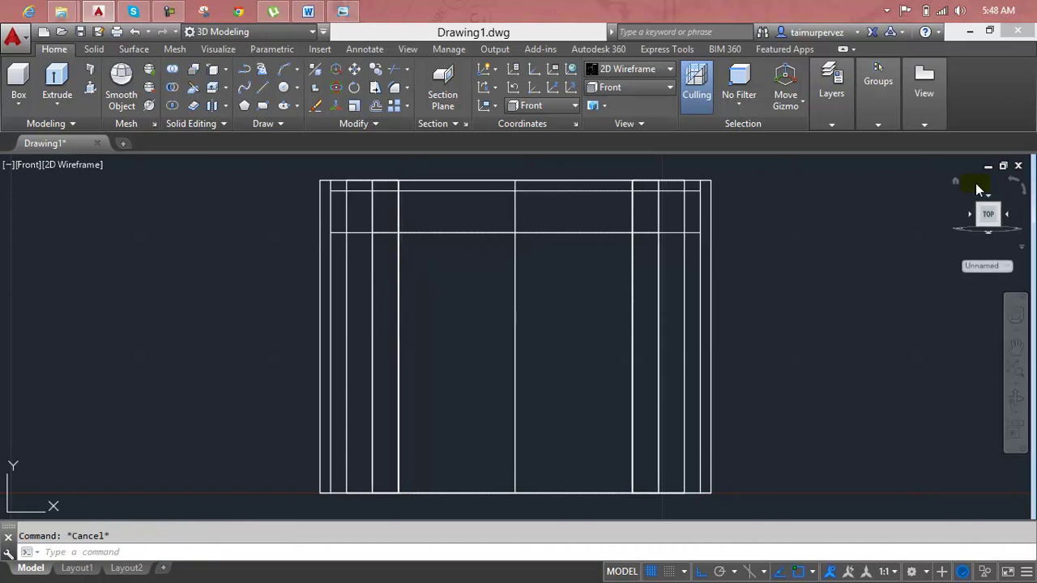
# Go to the ViewCube home isometric view and shade the block in the Realistic visual style
pyautogui.click(957, 180)
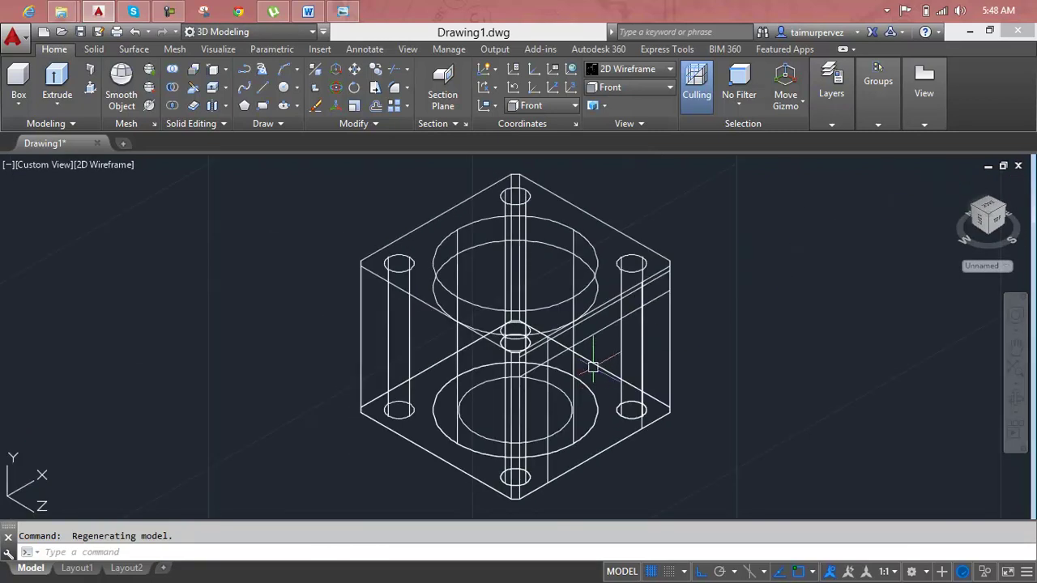
pyautogui.scroll(4, 593, 367)
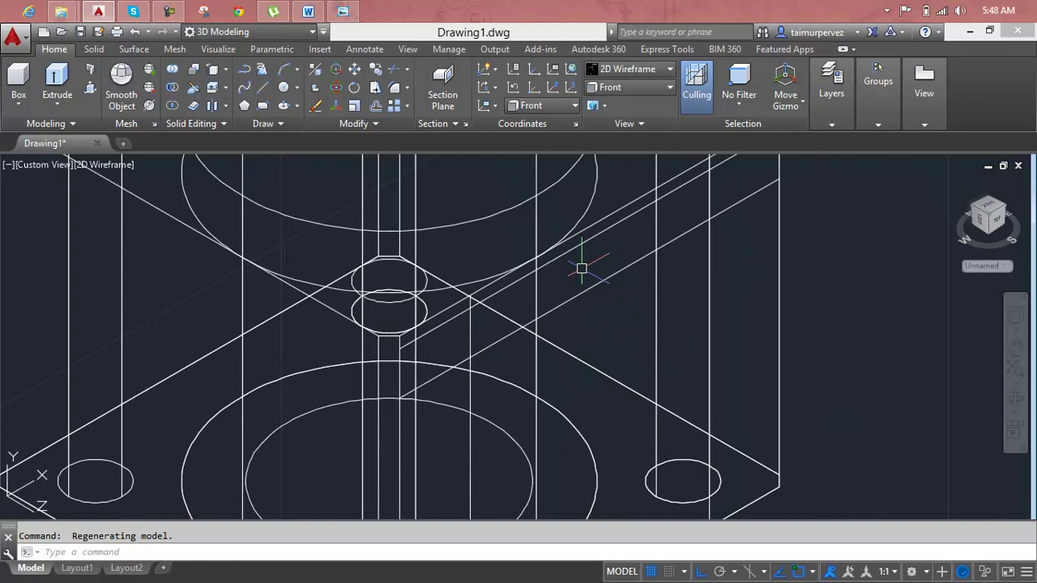
pyautogui.press('Escape')
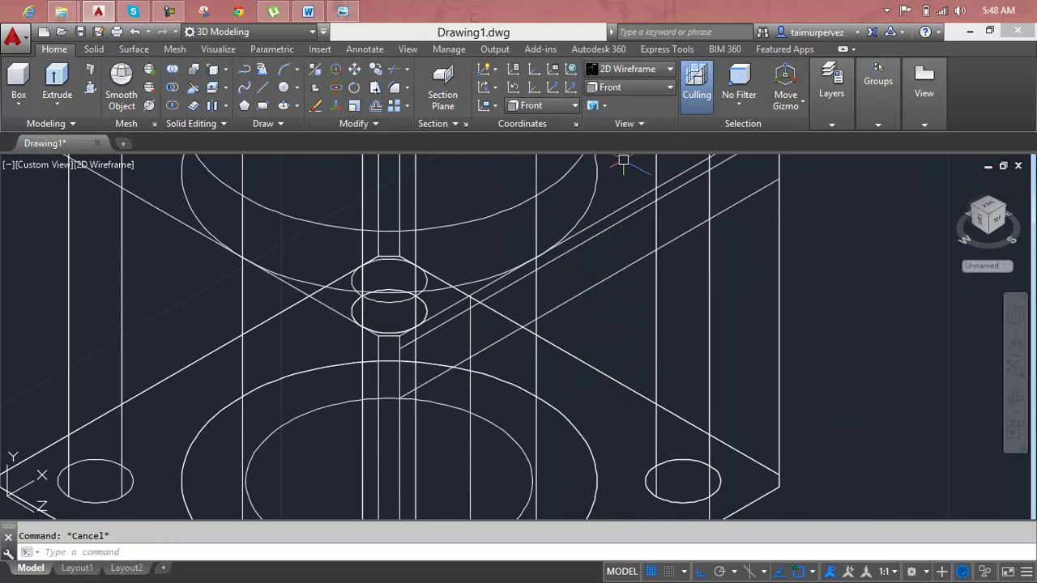
pyautogui.click(638, 76)
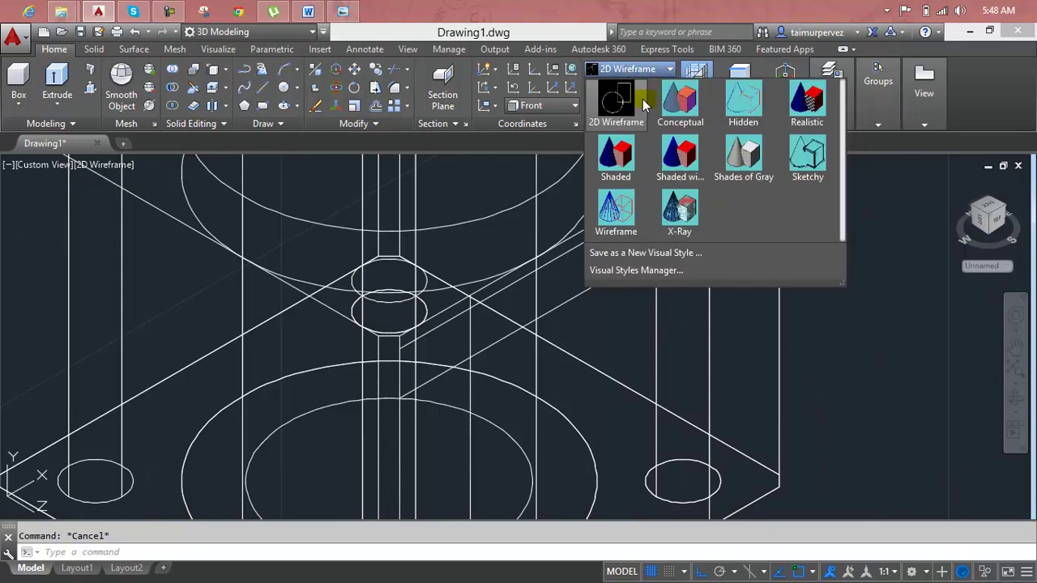
pyautogui.click(806, 106)
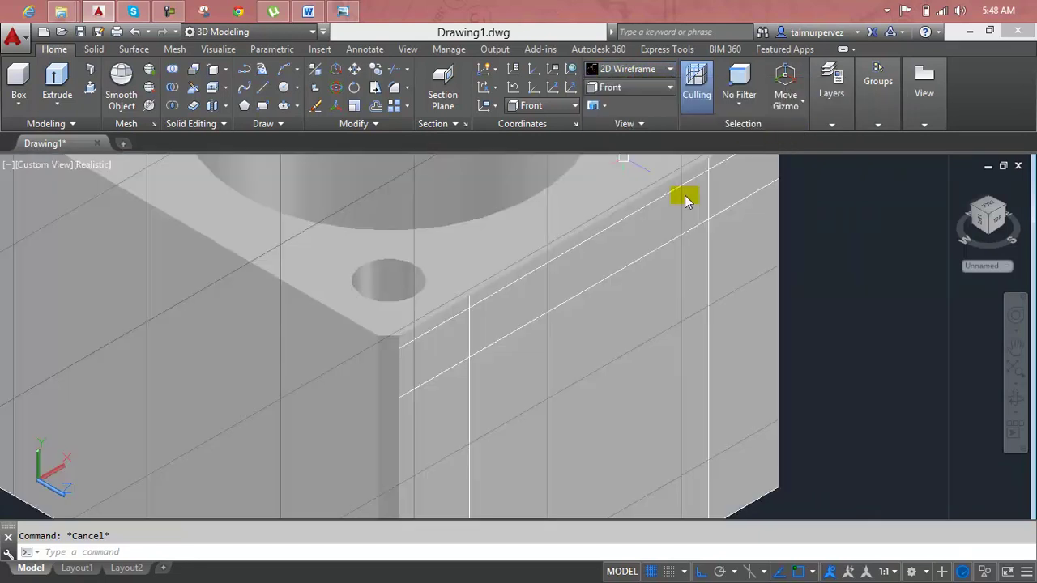
pyautogui.scroll(-3, 683, 249)
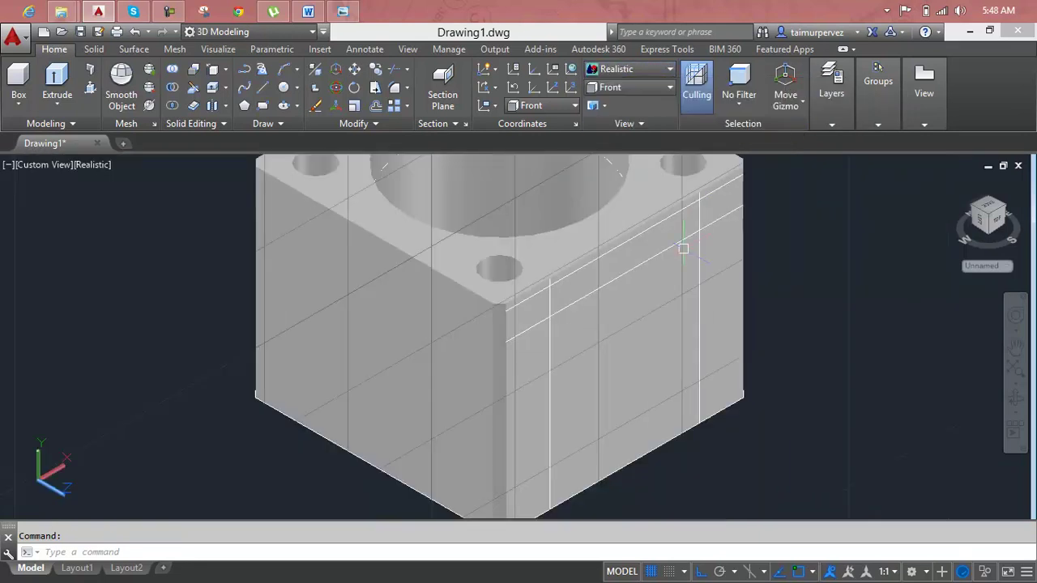
pyautogui.moveTo(685, 241); pyautogui.dragTo(578, 245, button='middle')
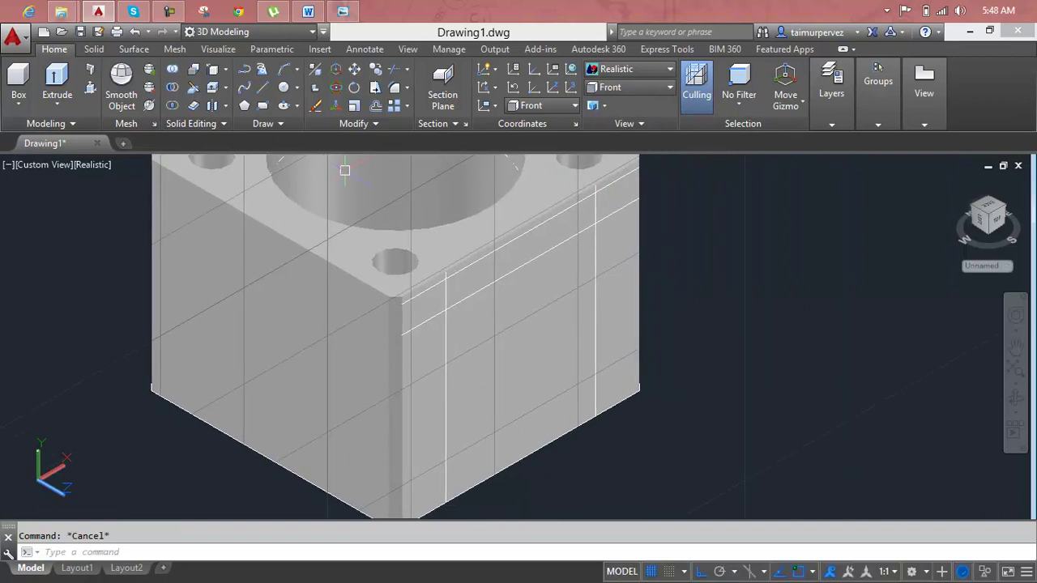
pyautogui.click(217, 85)
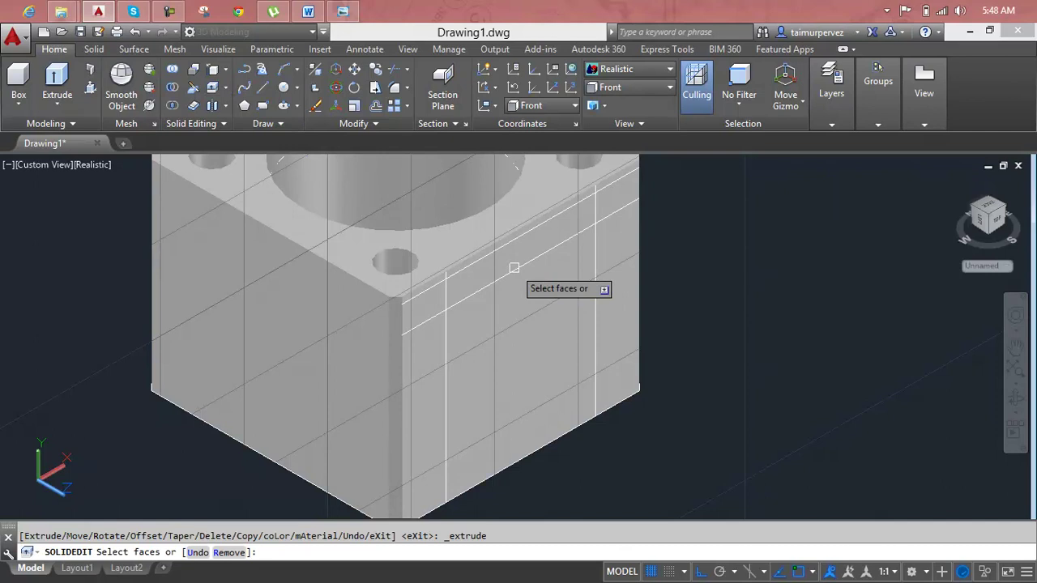
pyautogui.scroll(2, 514, 268)
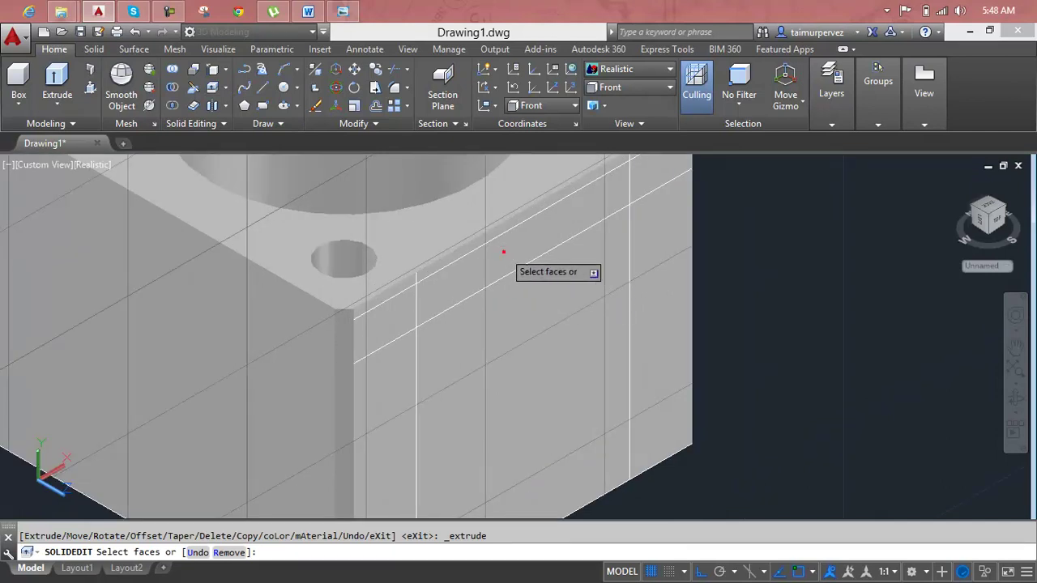
pyautogui.click(503, 252)
pyautogui.press('Escape')
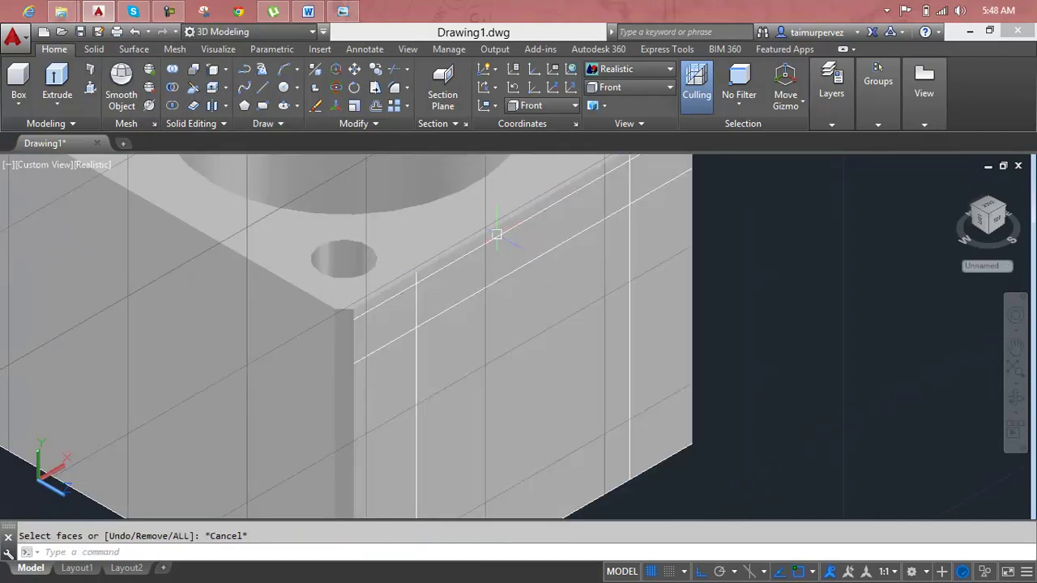
pyautogui.click(496, 235)
pyautogui.press('Escape')
pyautogui.click(512, 274)
pyautogui.press('Escape')
pyautogui.click(401, 297)
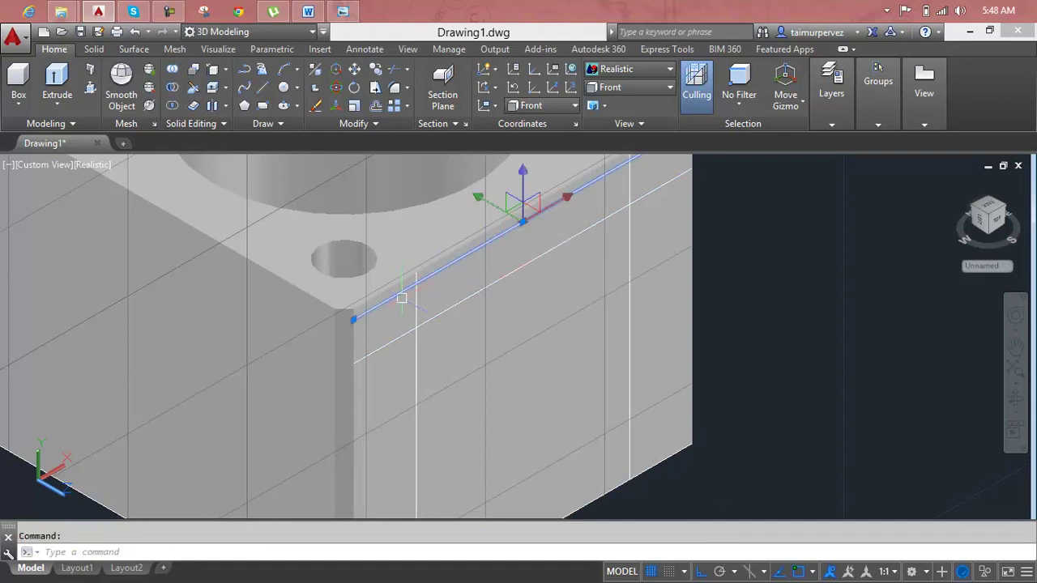
pyautogui.press('Escape')
# Start TRIM with the upper, lower, left and right slot lines as cutting edges
pyautogui.write('TR')
pyautogui.press('Return')
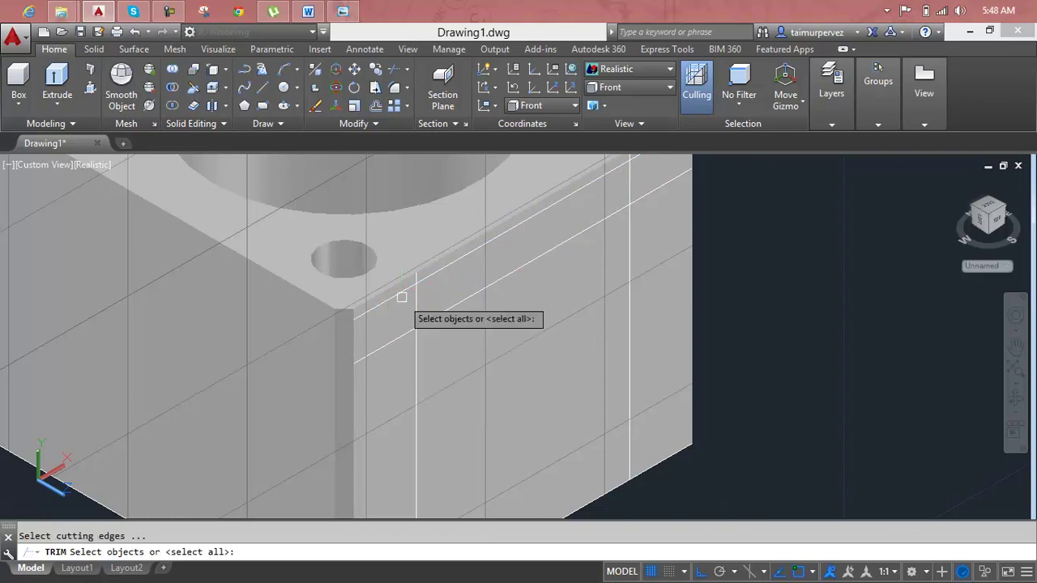
pyautogui.click(401, 296)
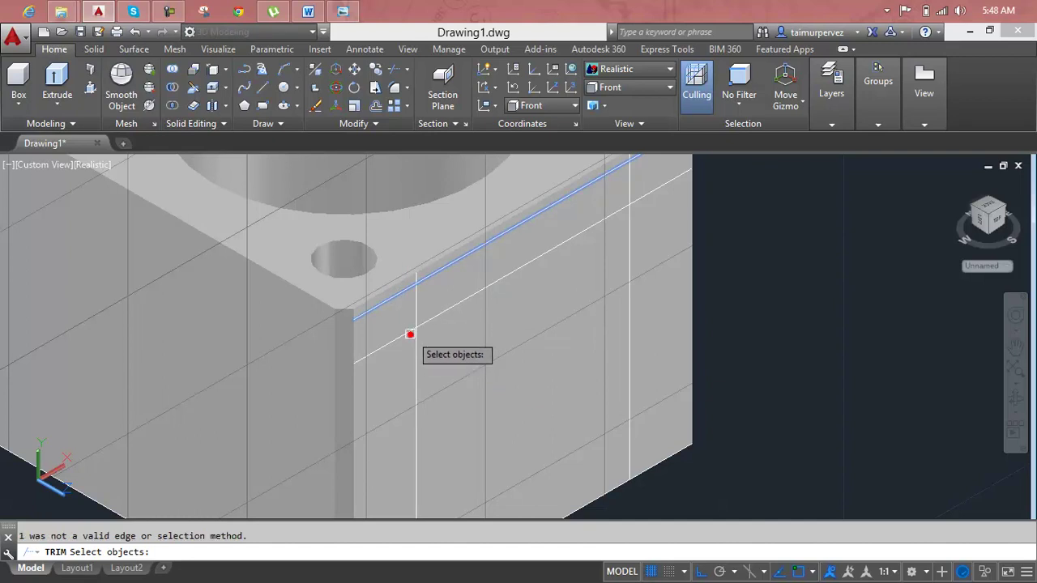
pyautogui.click(408, 333)
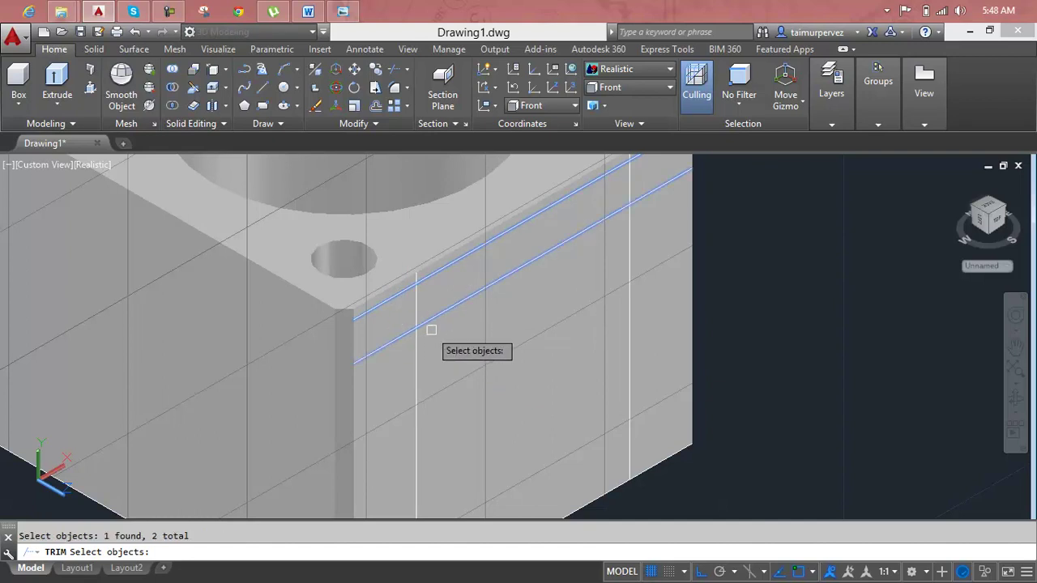
pyautogui.click(632, 273)
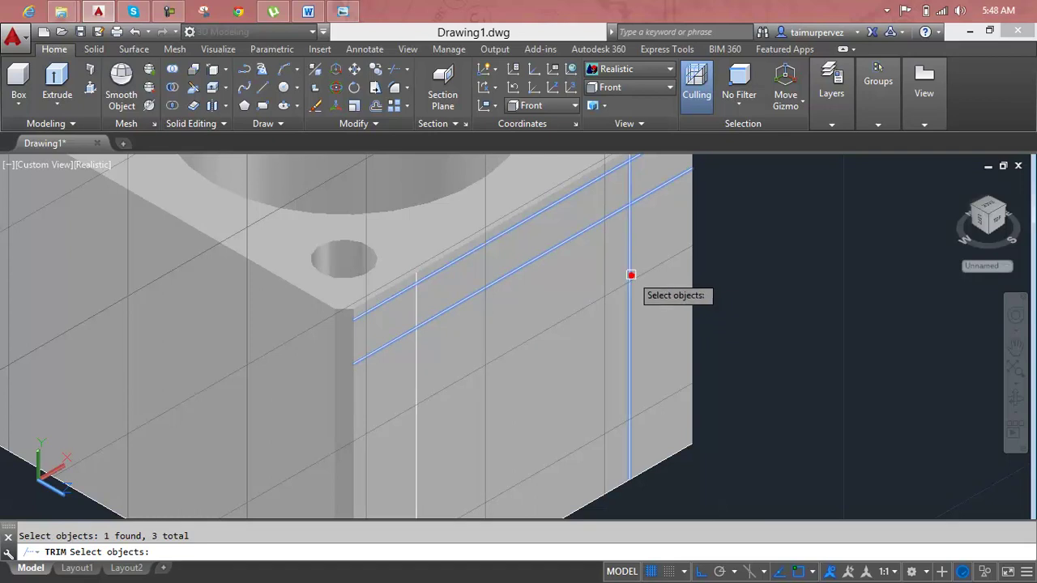
pyautogui.click(416, 393)
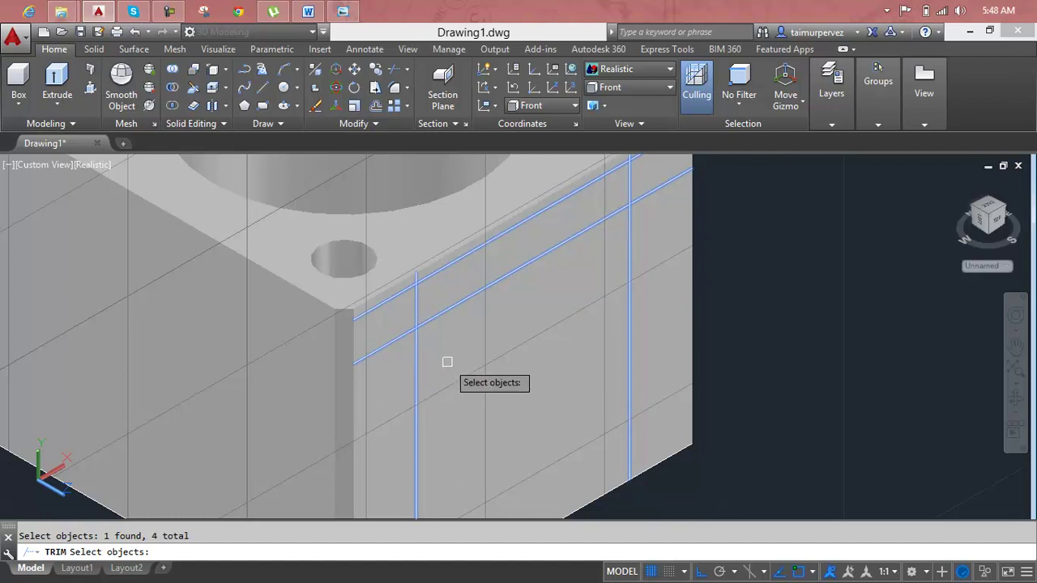
pyautogui.press('Return')
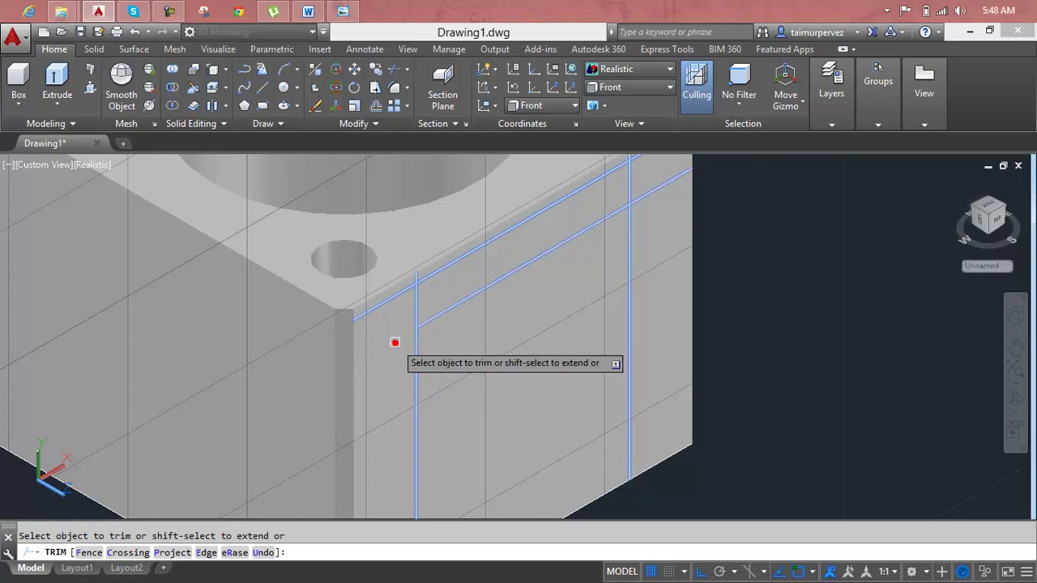
# Trim the overhanging line ends and stray leftovers around the slot rectangle
pyautogui.click(394, 342)
pyautogui.click(384, 295)
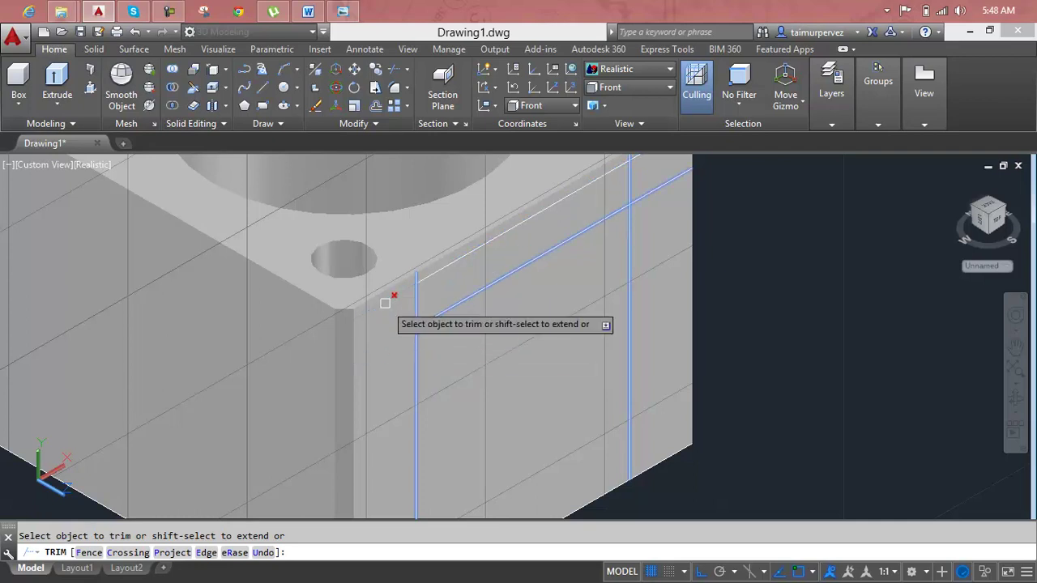
pyautogui.click(414, 306)
pyautogui.click(419, 364)
pyautogui.scroll(-1, 418, 365)
pyautogui.scroll(-1, 419, 365)
pyautogui.scroll(1, 370, 375)
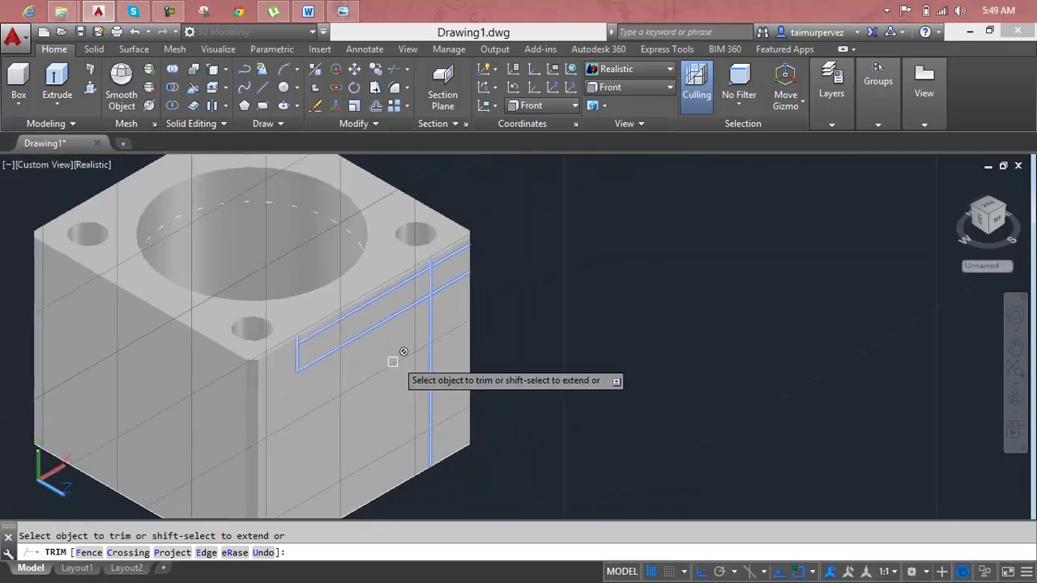
pyautogui.scroll(1, 413, 348)
pyautogui.click(439, 336)
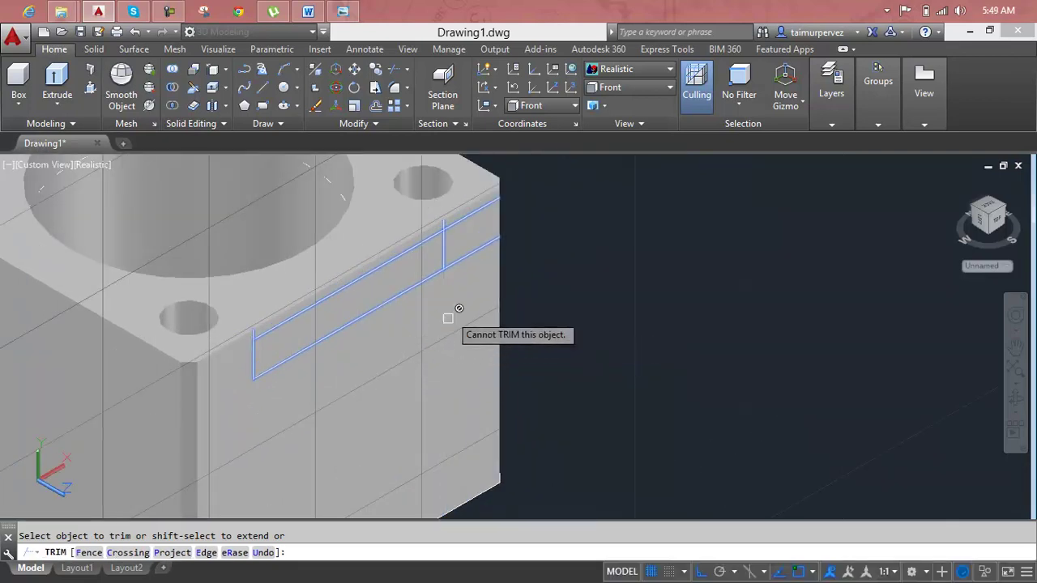
pyautogui.click(464, 257)
pyautogui.click(457, 228)
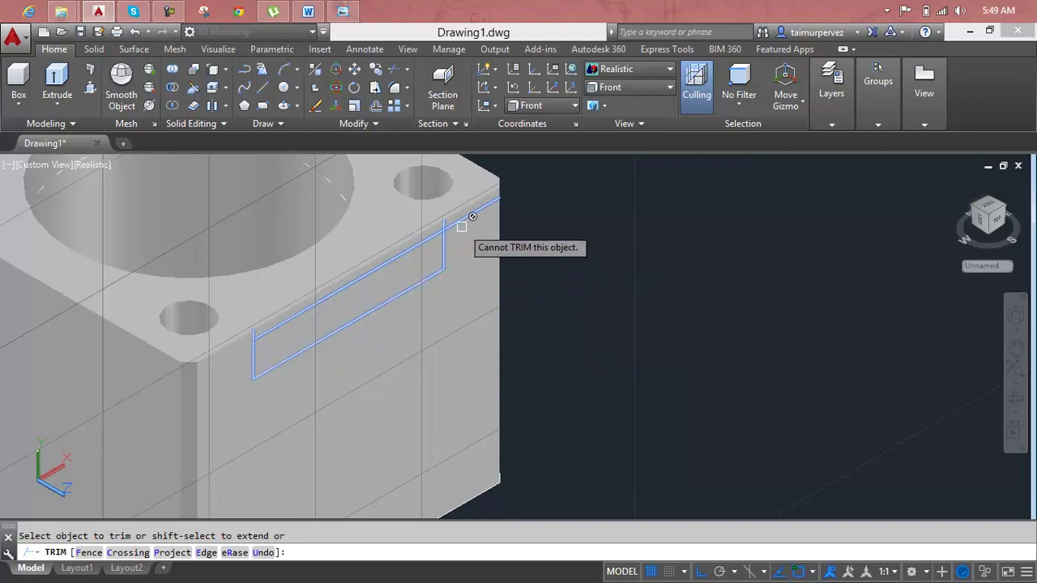
pyautogui.click(447, 219)
pyautogui.scroll(2, 447, 218)
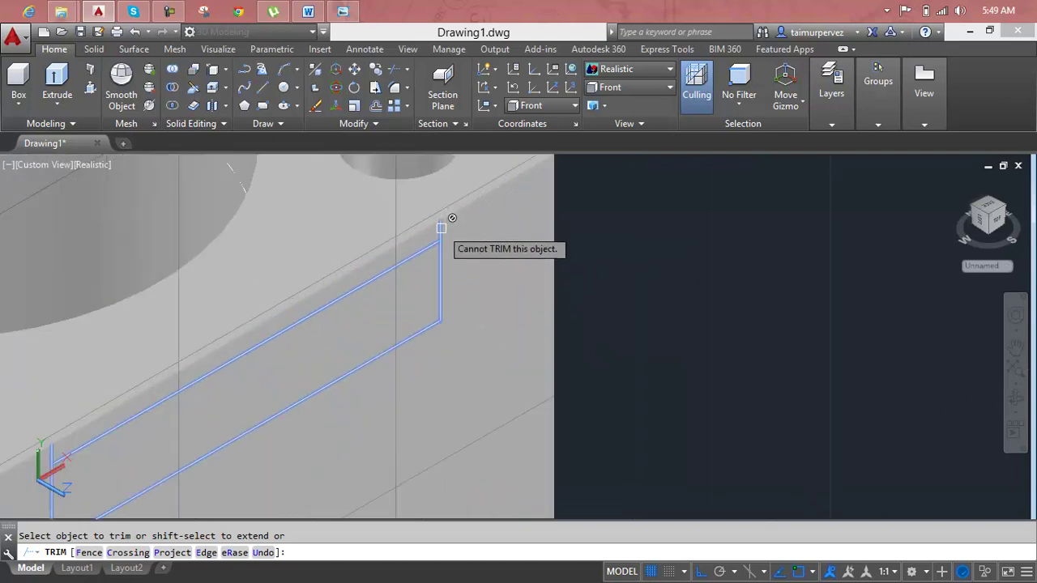
pyautogui.click(441, 228)
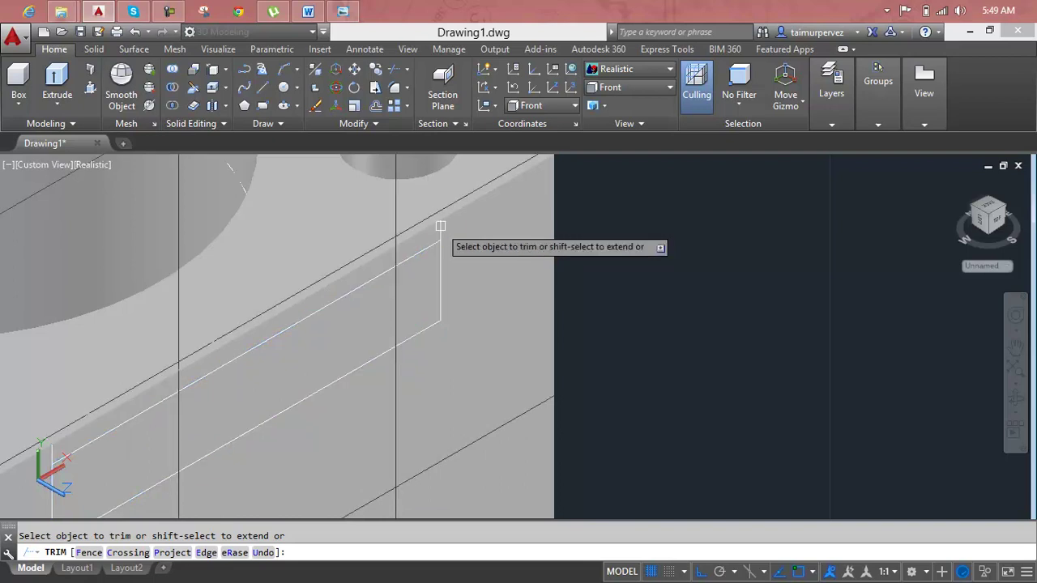
pyautogui.press('Escape')
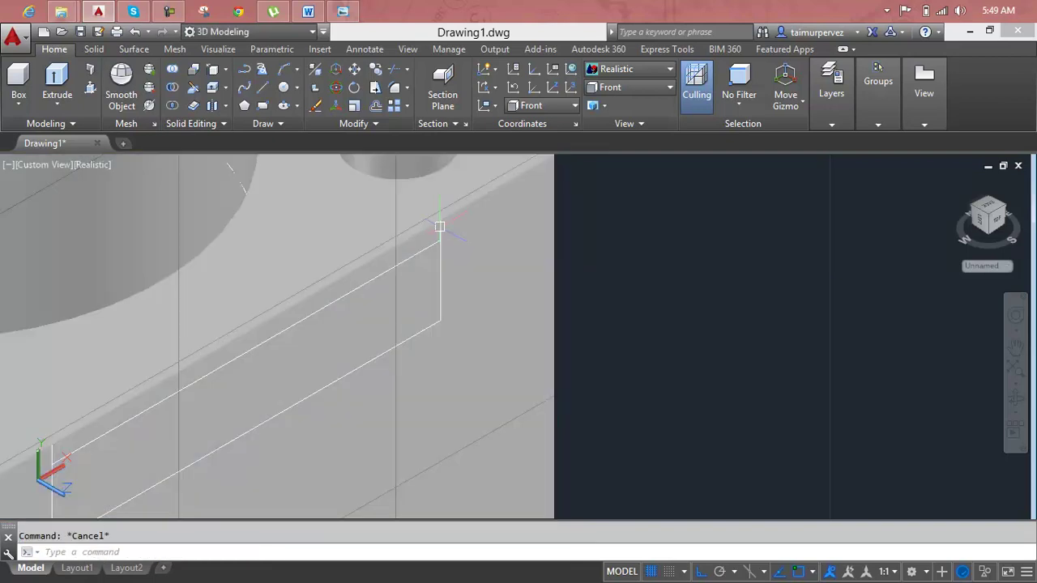
pyautogui.scroll(-2, 465, 279)
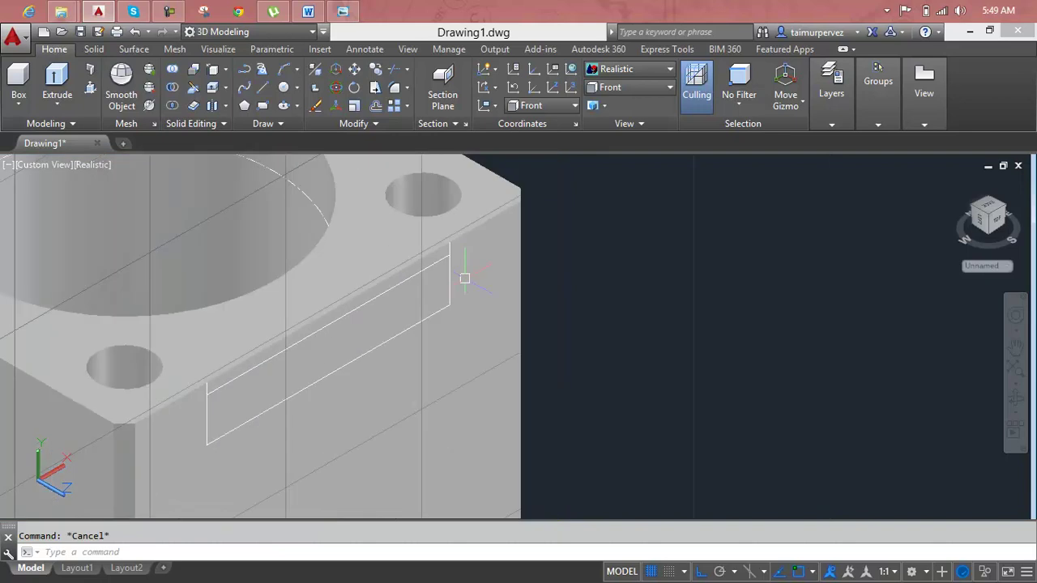
# Press-pull the area inside the rectangle into the side face to form the recessed slot
pyautogui.scroll(-2, 464, 278)
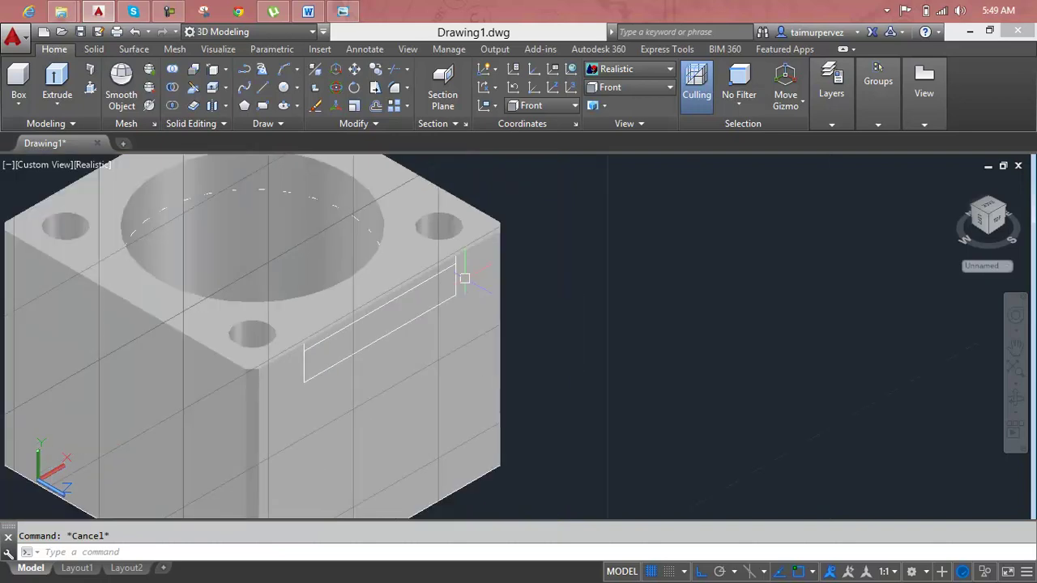
pyautogui.click(90, 87)
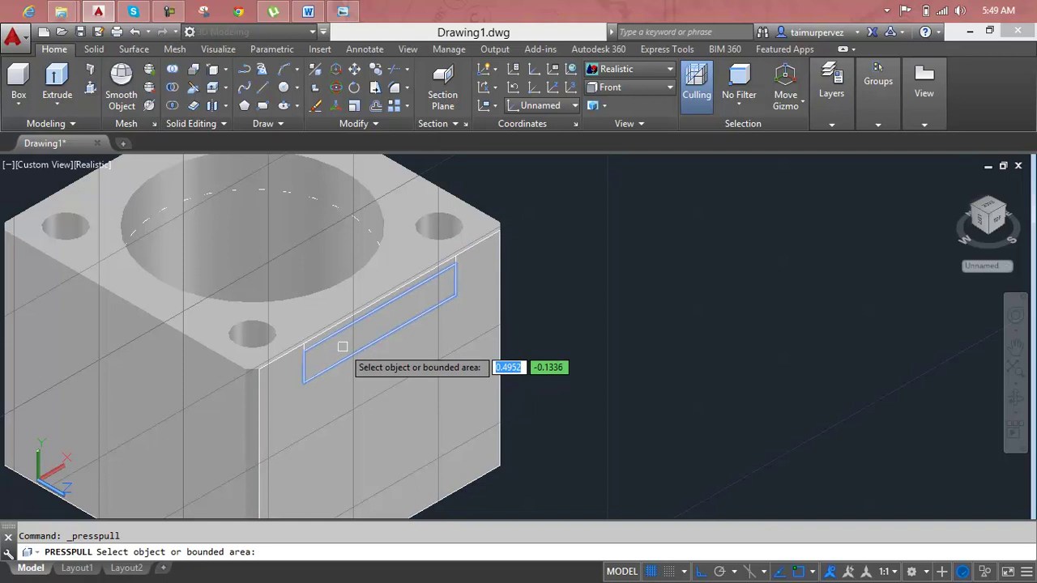
pyautogui.click(343, 347)
pyautogui.keyDown('shift'); pyautogui.moveTo(127, 283); pyautogui.dragTo(342, 417, button='middle'); pyautogui.keyUp('shift')
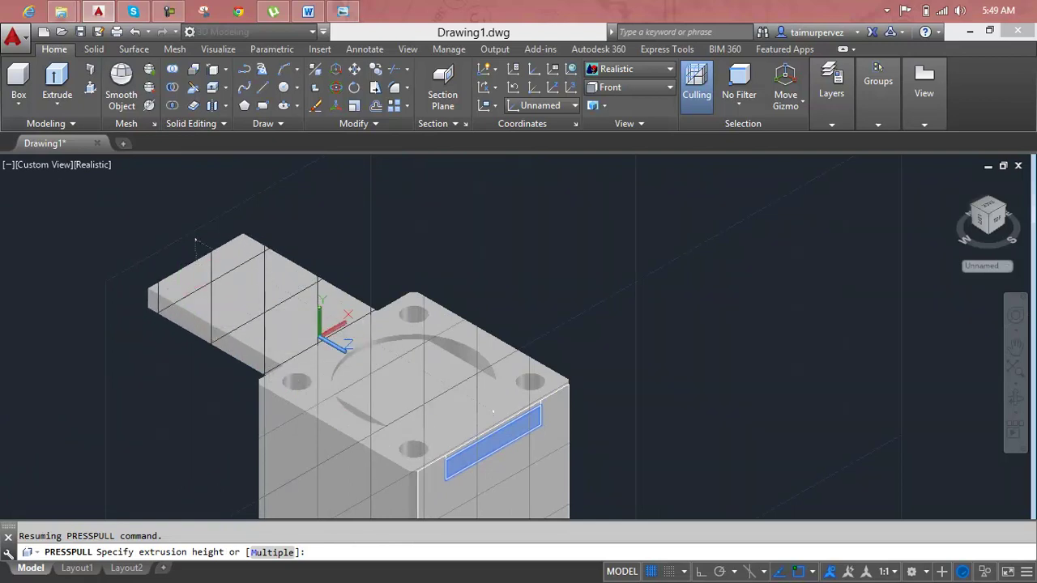
pyautogui.press('Escape')
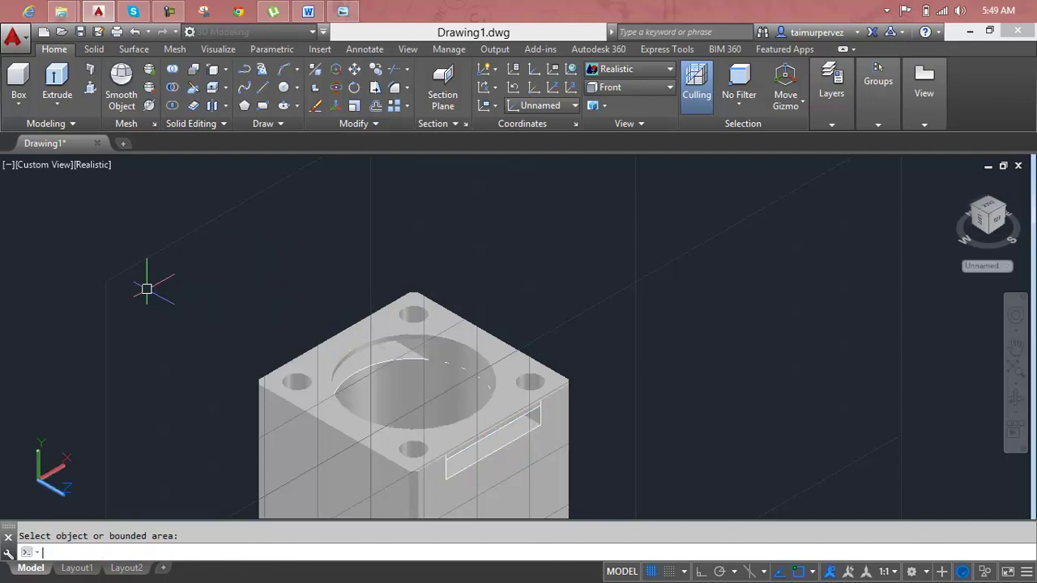
pyautogui.press('Escape')
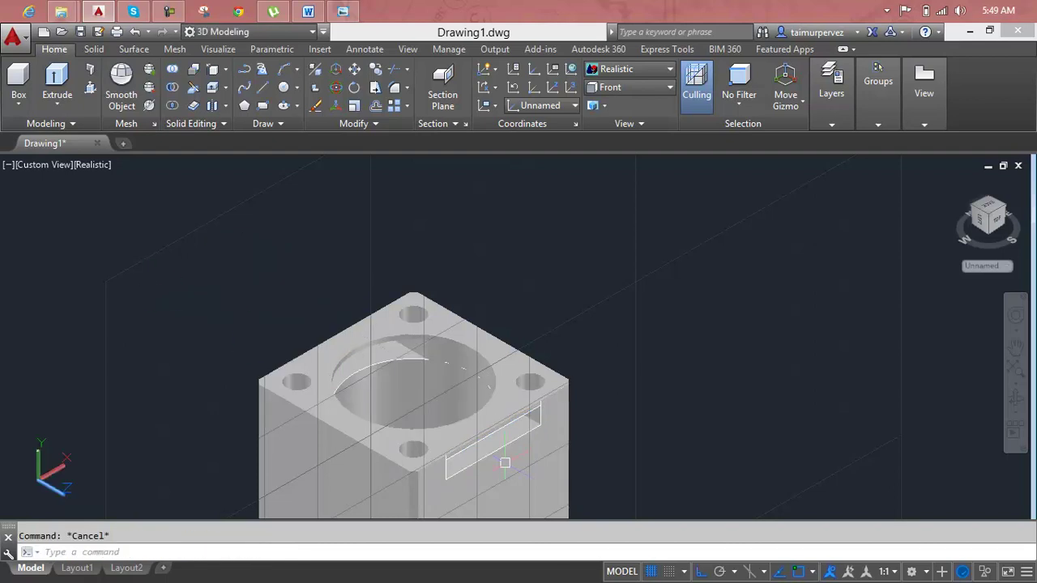
pyautogui.moveTo(507, 464)
pyautogui.mouseDown(button='middle')
pyautogui.moveTo(411, 388)
pyautogui.moveTo(306, 343)
pyautogui.moveTo(381, 477)
pyautogui.mouseUp(button='middle')
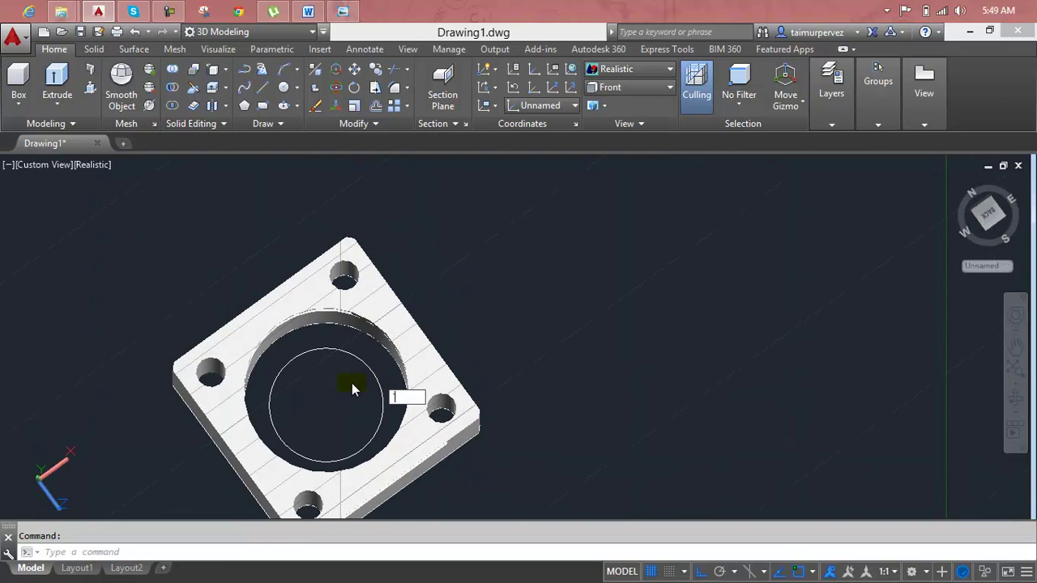
# Cancel the stray press-pull and block selections, then return to the ViewCube home isometric view
pyautogui.press('Escape')
pyautogui.click(357, 369)
pyautogui.press('Escape')
pyautogui.press('Escape')
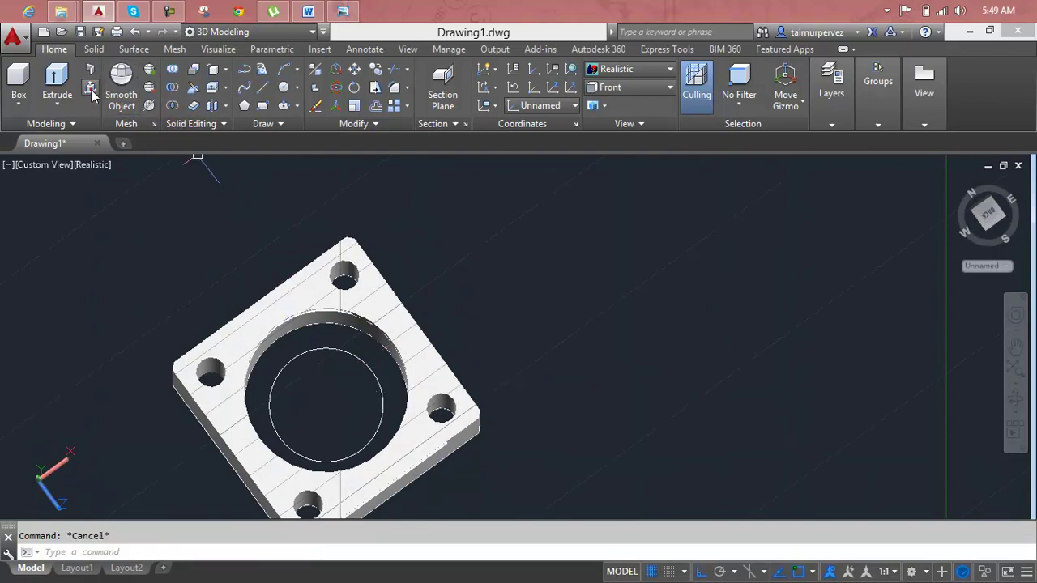
pyautogui.click(90, 87)
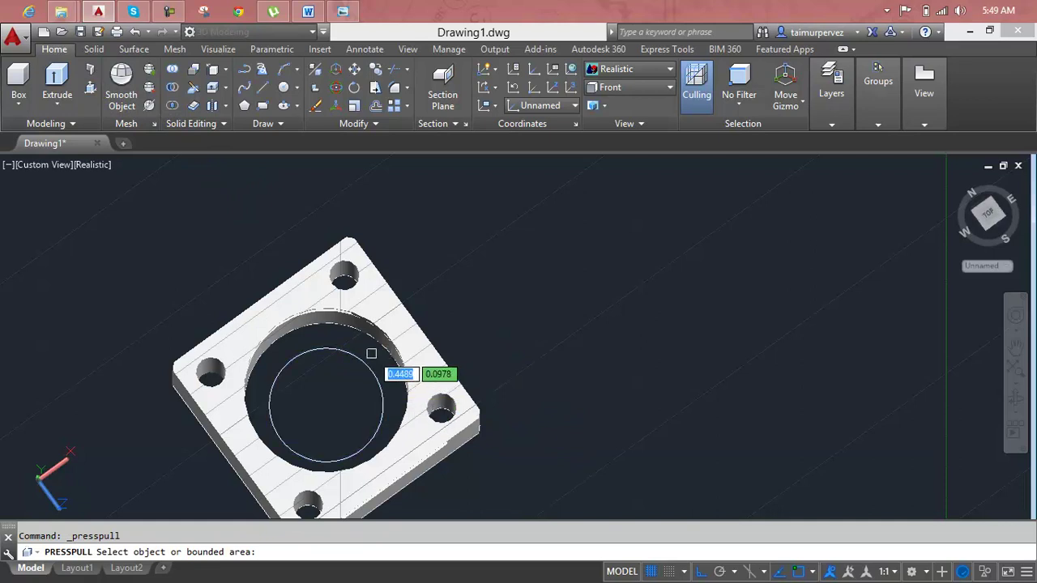
pyautogui.scroll(2, 361, 360)
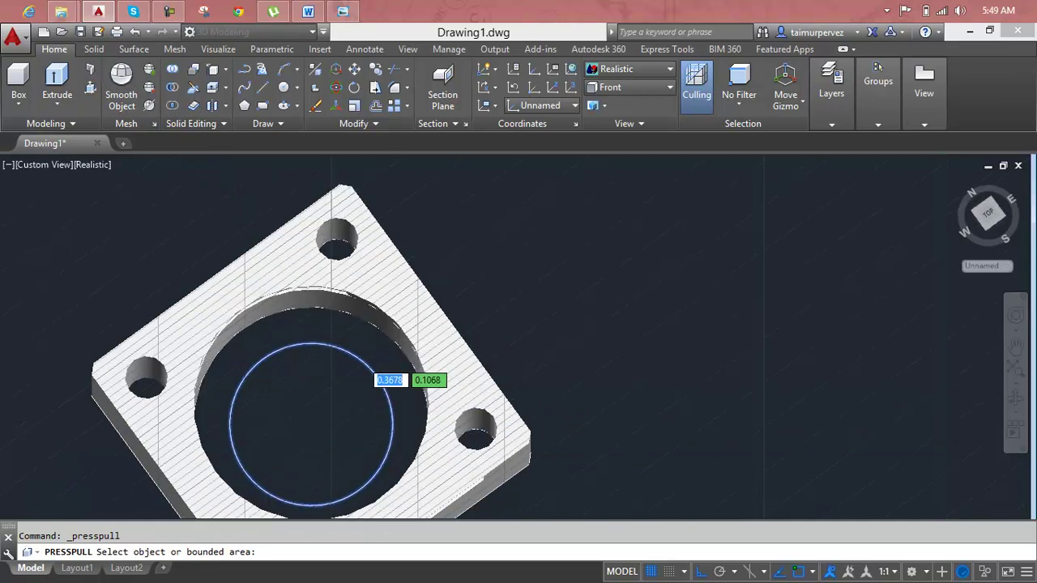
pyautogui.scroll(3, 364, 358)
pyautogui.press('Escape')
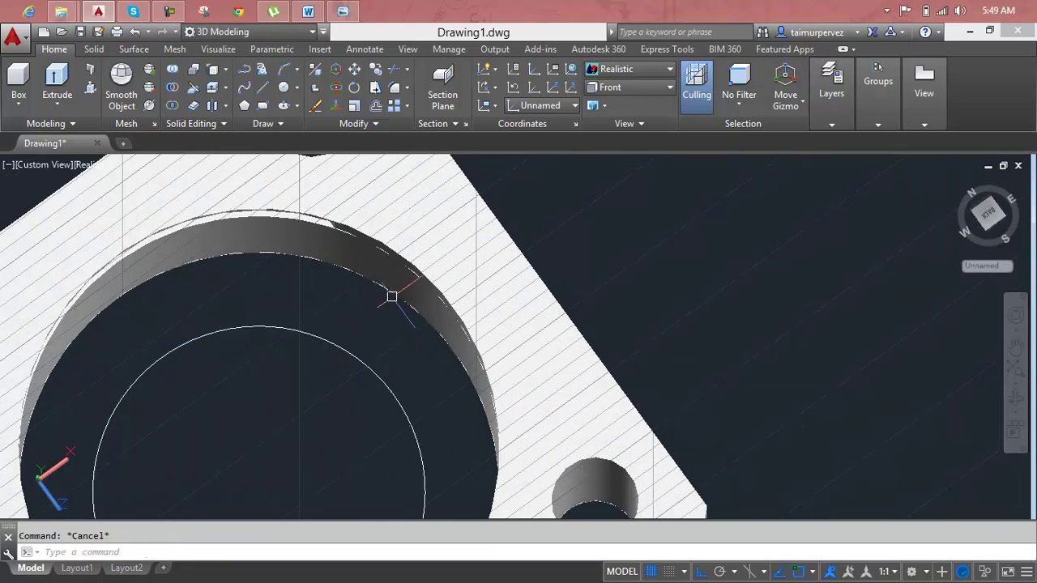
pyautogui.click(399, 296)
pyautogui.press('Escape')
pyautogui.scroll(-5, 389, 324)
pyautogui.click(324, 368)
pyautogui.press('Escape')
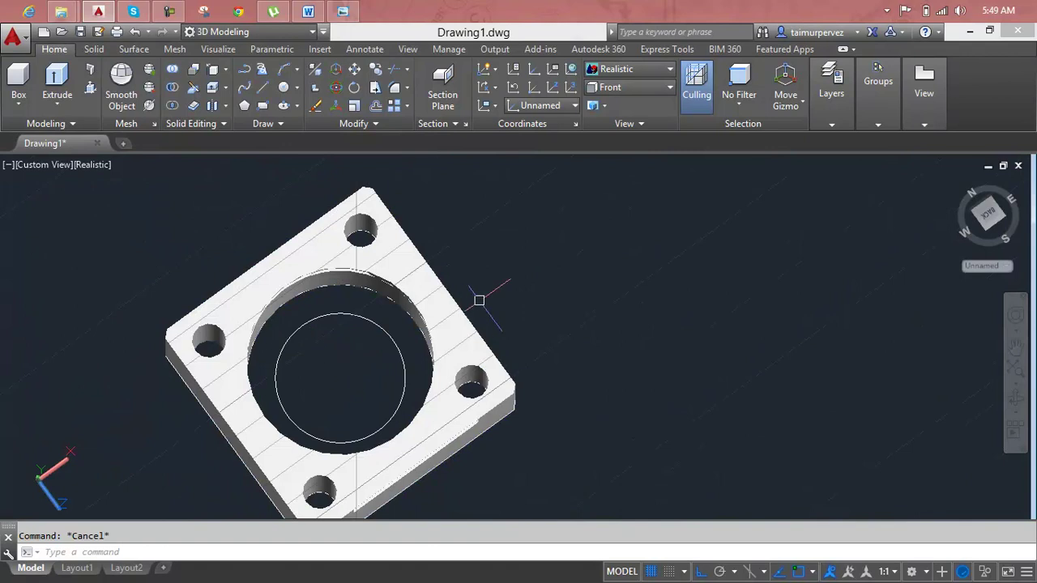
pyautogui.click(954, 185)
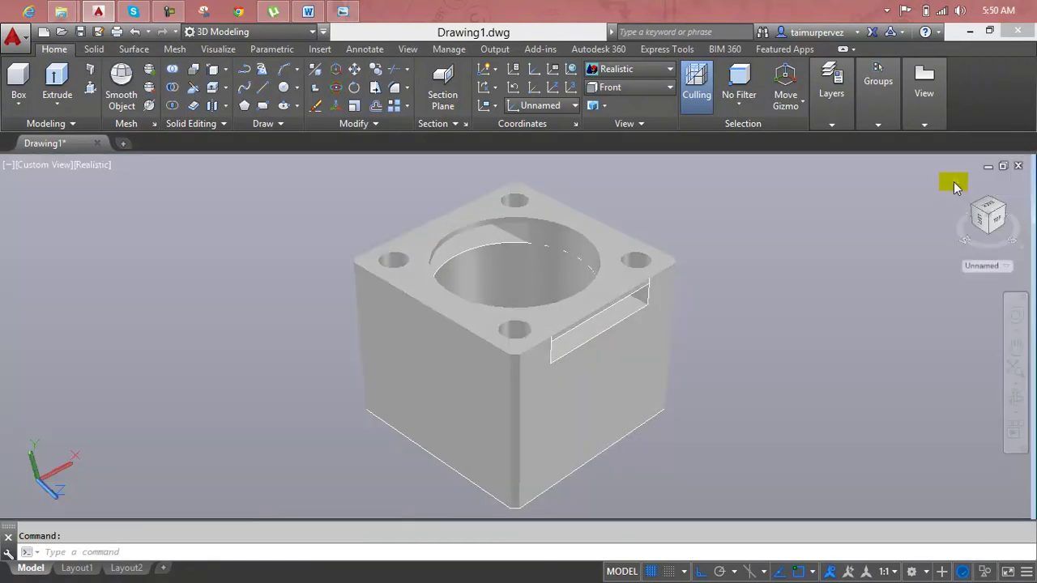
# Switch the viewport to the Top preset view
pyautogui.click(58, 166)
pyautogui.click(74, 199)
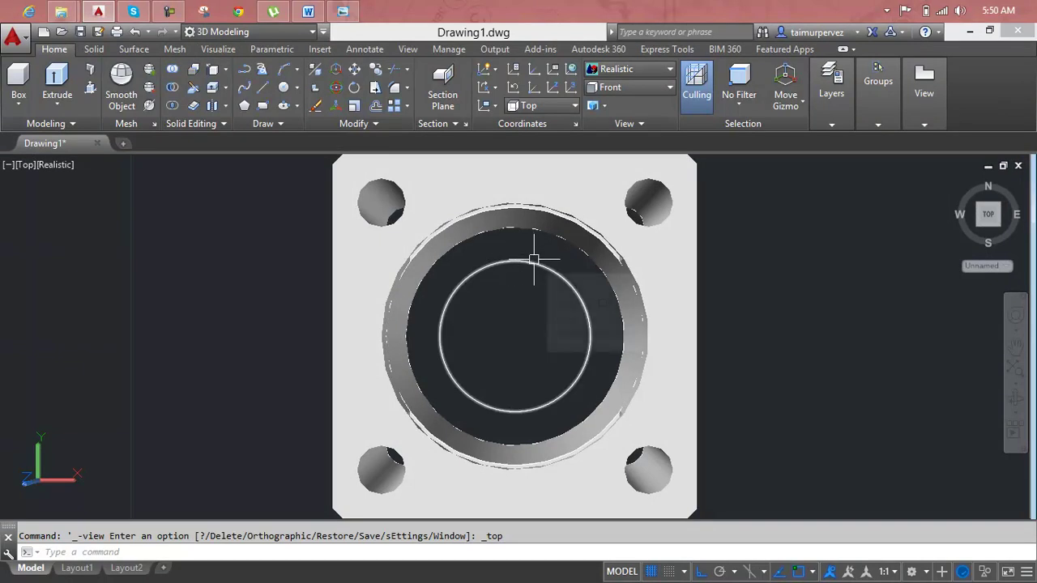
pyautogui.press('Escape')
# Draw a 1.10-diameter circle centred on the bore centre
pyautogui.write('c')
pyautogui.press('Return')
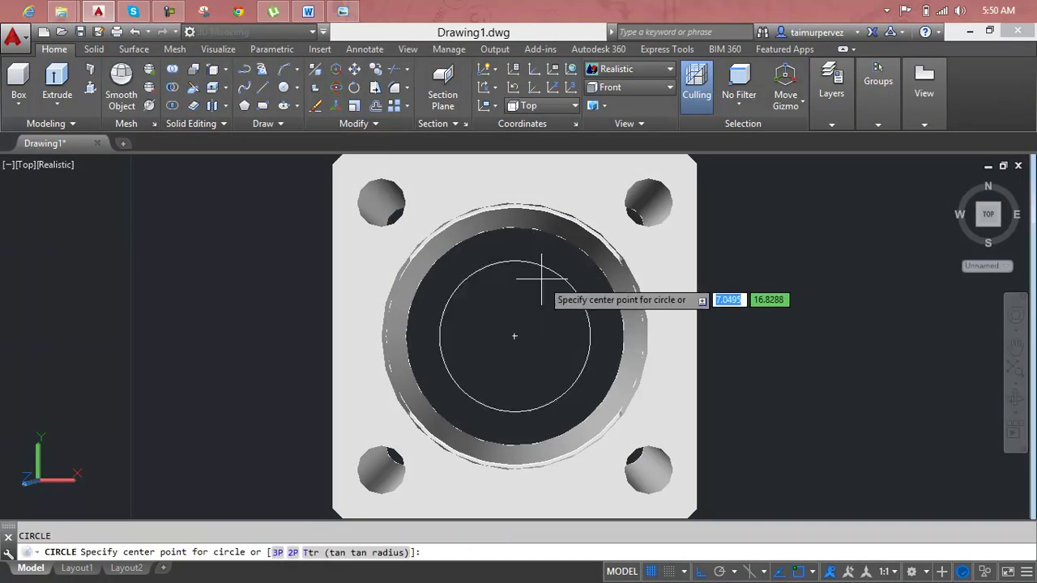
pyautogui.click(514, 336)
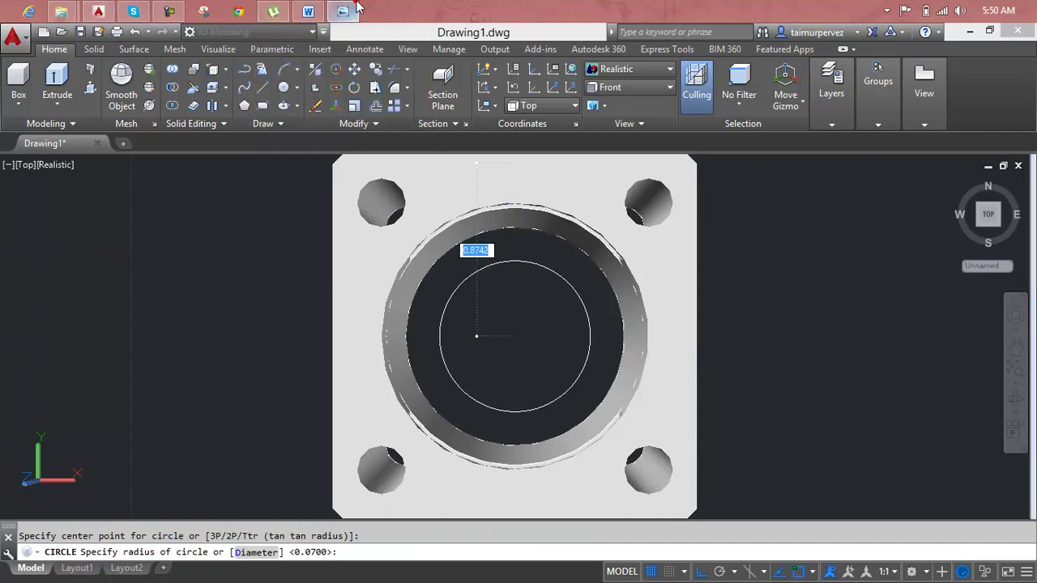
pyautogui.click(355, 8)
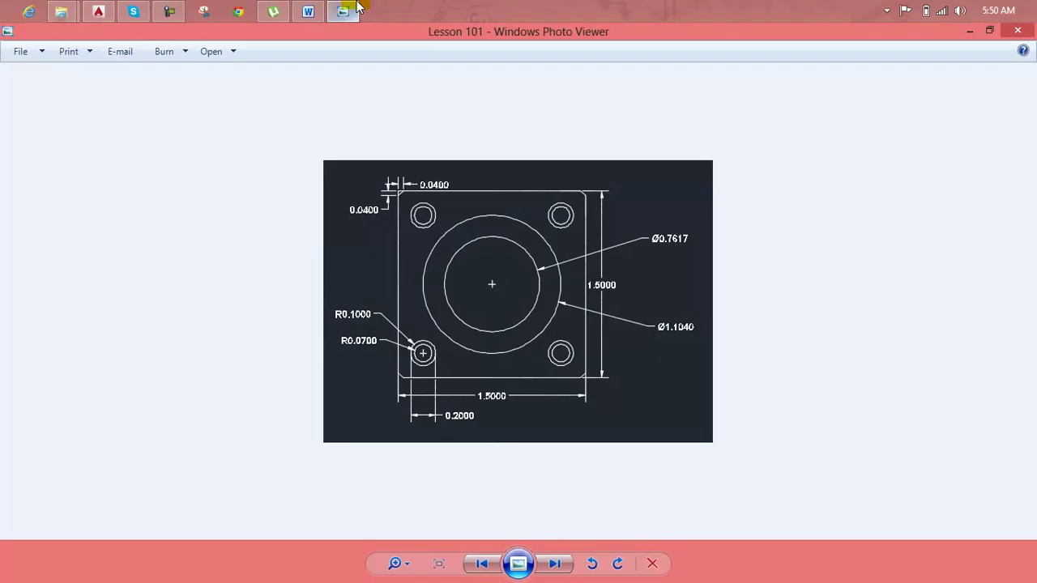
pyautogui.click(357, 7)
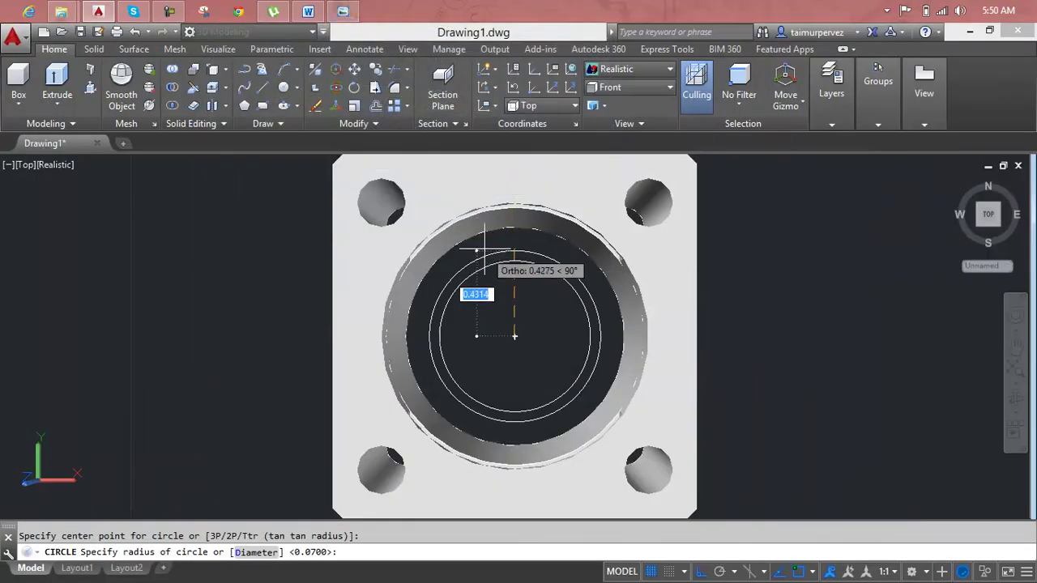
pyautogui.write('d')
pyautogui.press('Return')
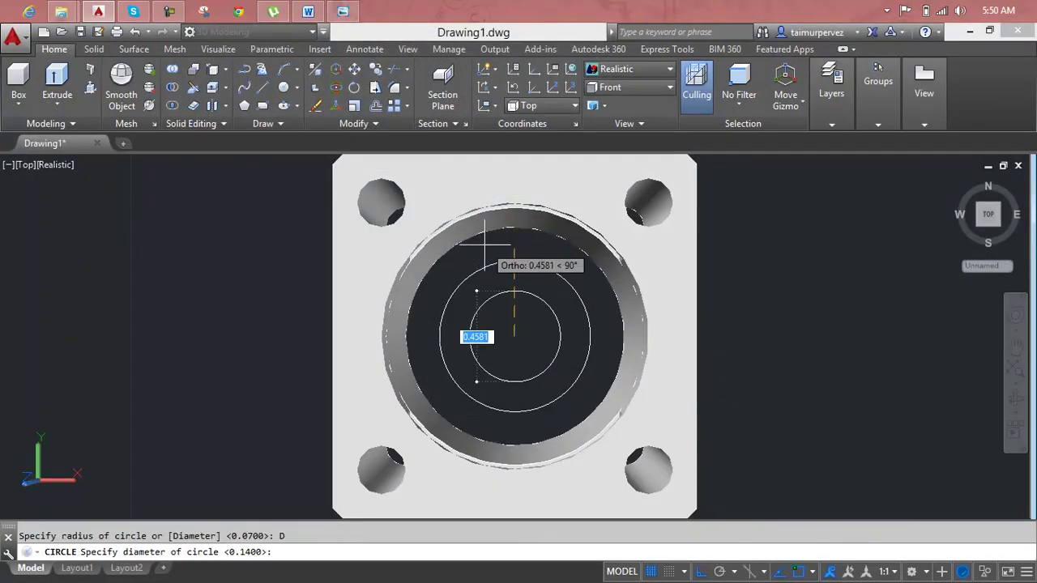
pyautogui.write('1.10')
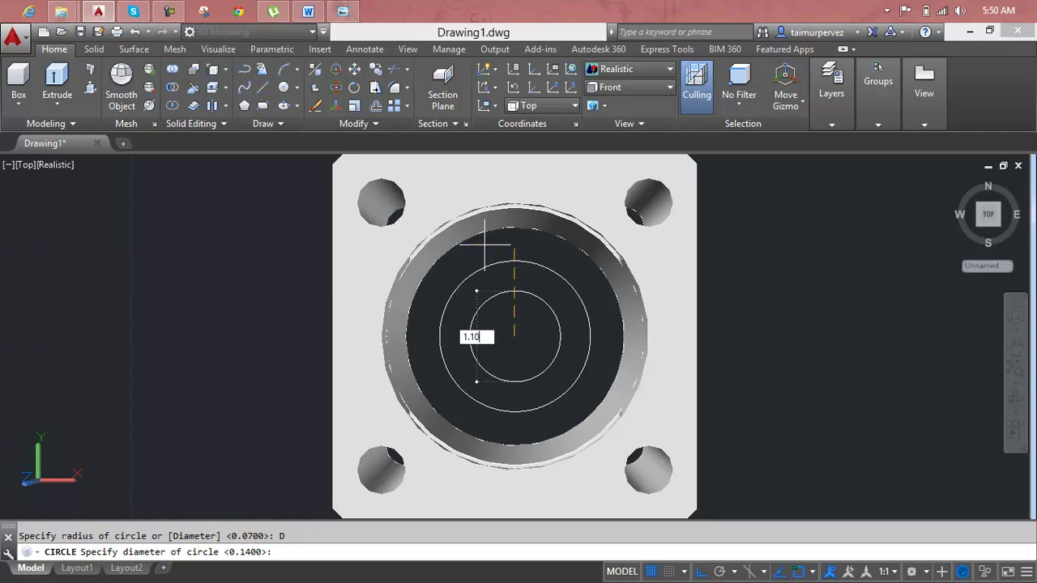
pyautogui.press('Return')
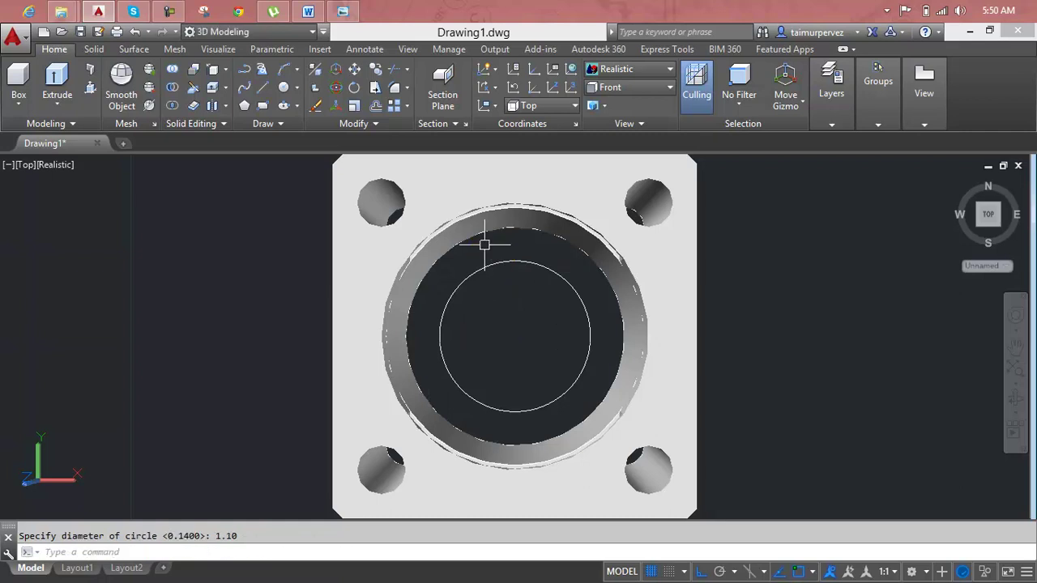
pyautogui.press('Escape')
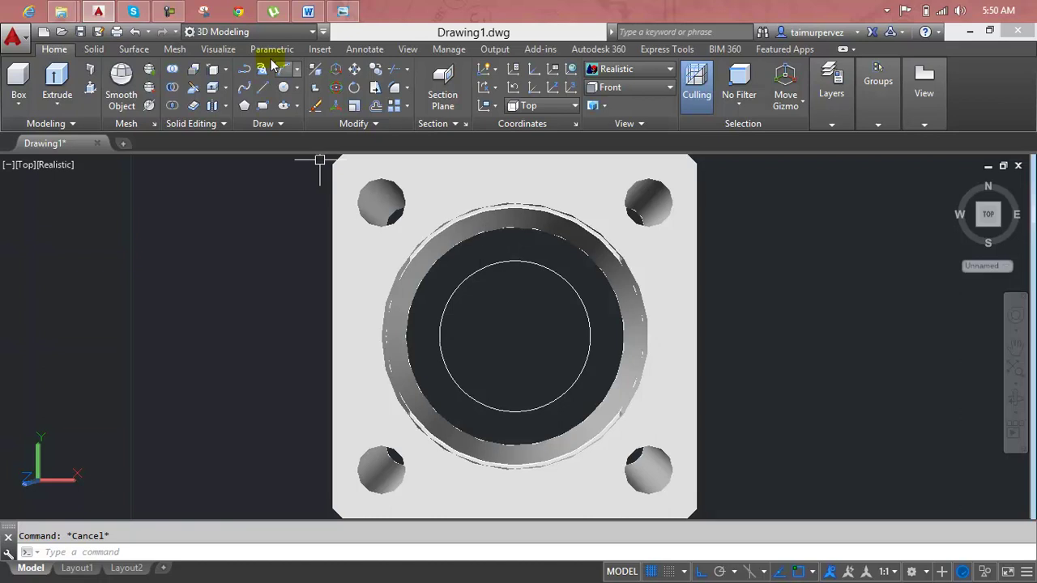
# Press-pull the 1.10 circle down into the block to form a narrower inner bore section
pyautogui.click(88, 90)
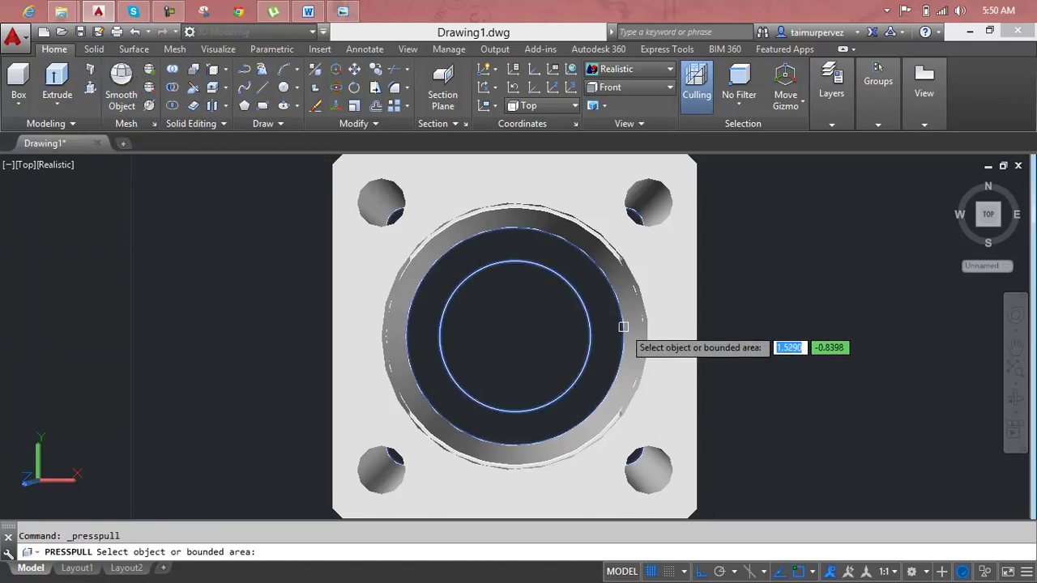
pyautogui.click(602, 306)
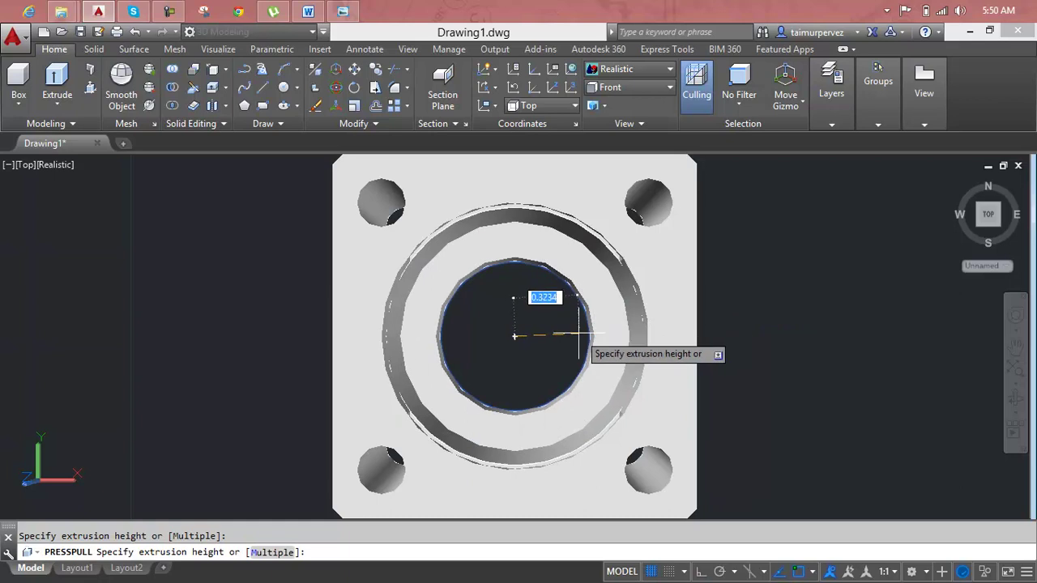
pyautogui.keyDown('shift'); pyautogui.moveTo(578, 336); pyautogui.dragTo(606, 254, button='middle'); pyautogui.keyUp('shift')
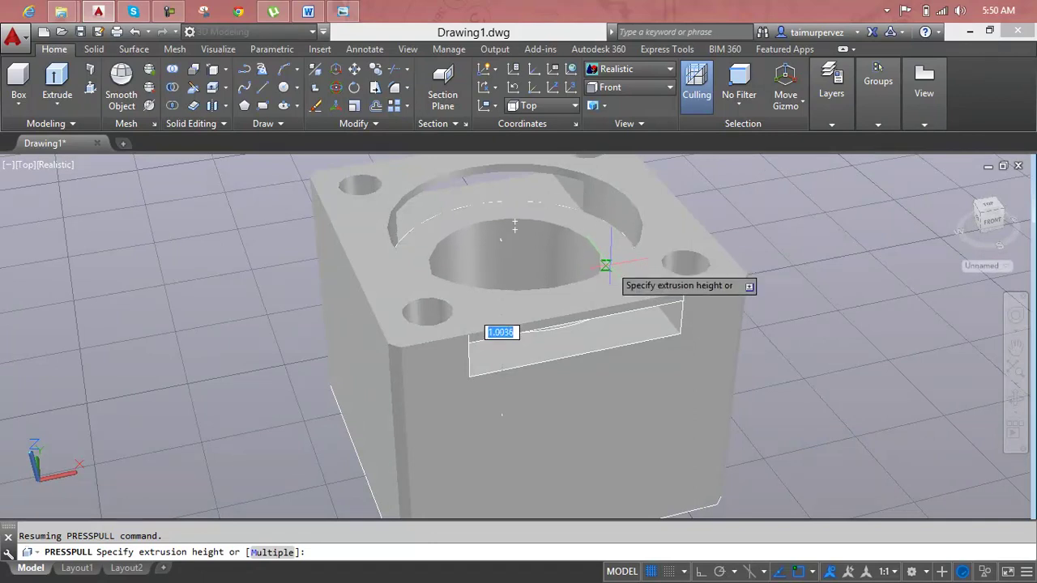
pyautogui.click(607, 265)
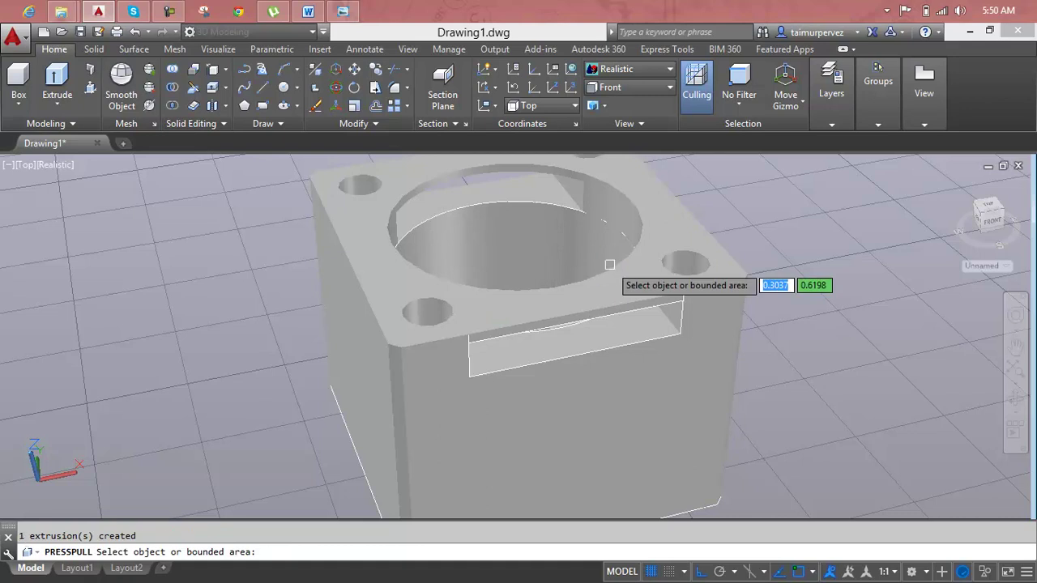
pyautogui.press('Return')
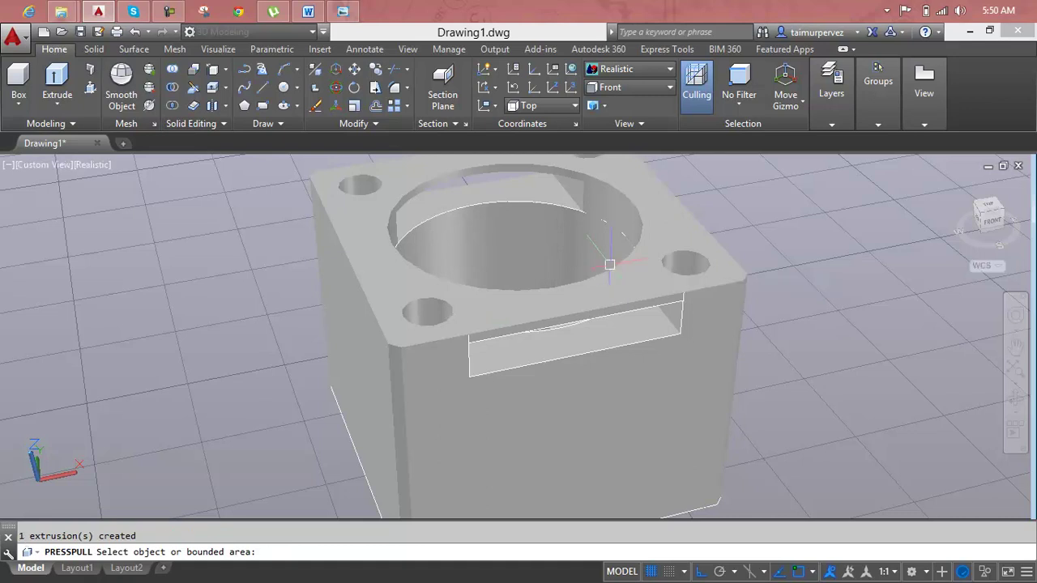
pyautogui.press('Escape')
pyautogui.moveTo(607, 280)
pyautogui.keyDown('shift'); pyautogui.mouseDown(button='middle')
pyautogui.moveTo(590, 307)
pyautogui.moveTo(602, 370)
pyautogui.mouseUp(button='middle'); pyautogui.keyUp('shift')
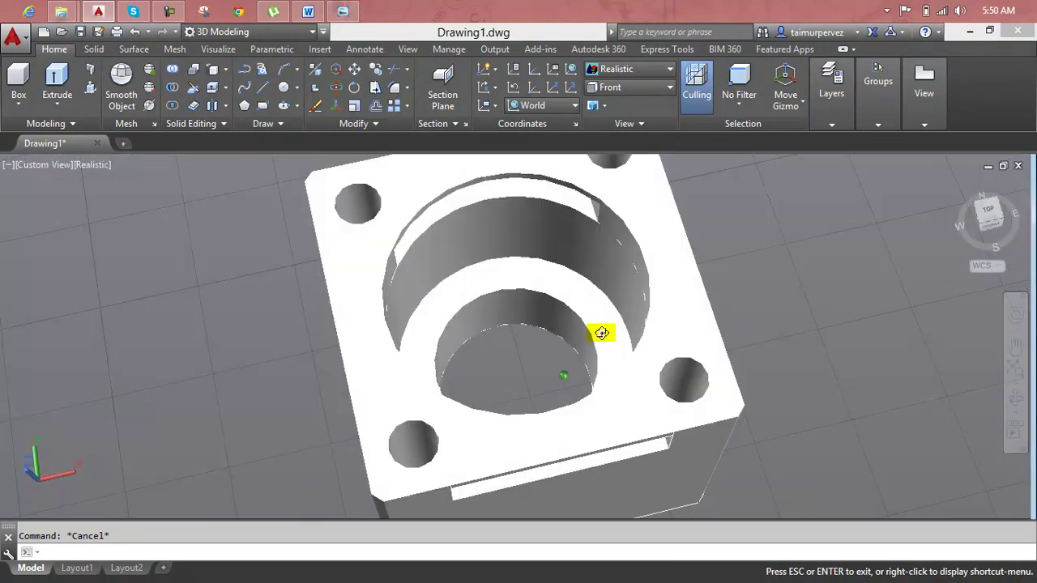
pyautogui.hotkey('ctrl', 'z')
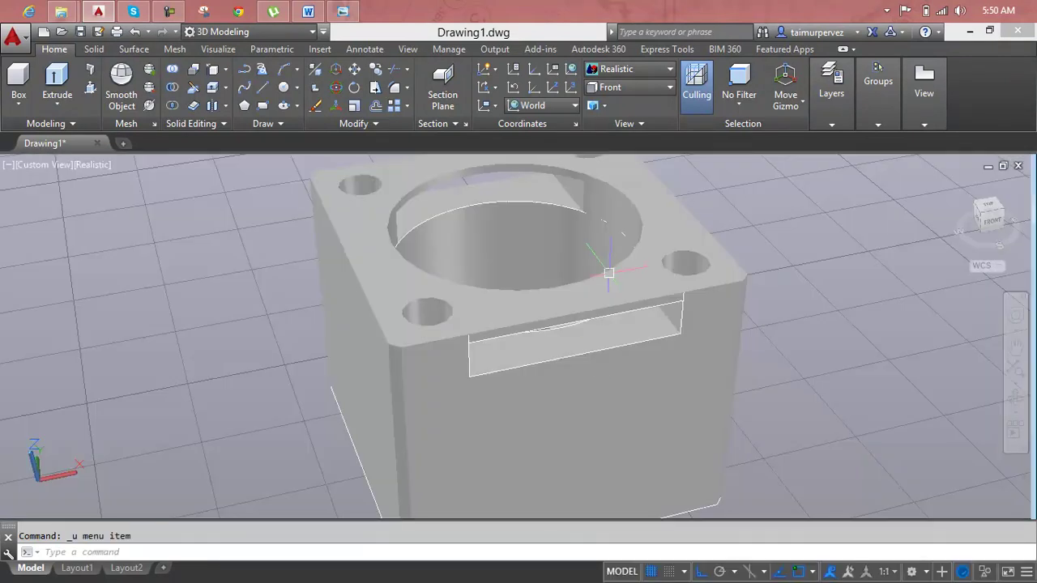
pyautogui.moveTo(598, 365)
pyautogui.keyDown('shift'); pyautogui.mouseDown(button='middle')
pyautogui.moveTo(584, 390)
pyautogui.moveTo(546, 397)
pyautogui.moveTo(551, 441)
pyautogui.mouseUp(button='middle'); pyautogui.keyUp('shift')
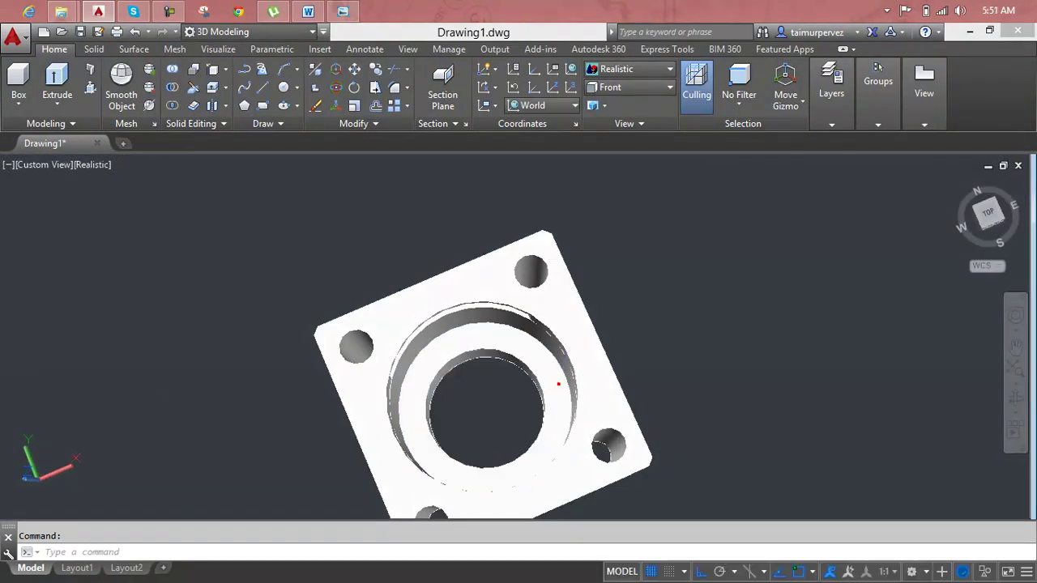
# Press-pull the bore's flat ring ledge upward along +Z, then orbit to a low front view
pyautogui.keyDown('ctrl'); pyautogui.click(558, 383); pyautogui.keyUp('ctrl')
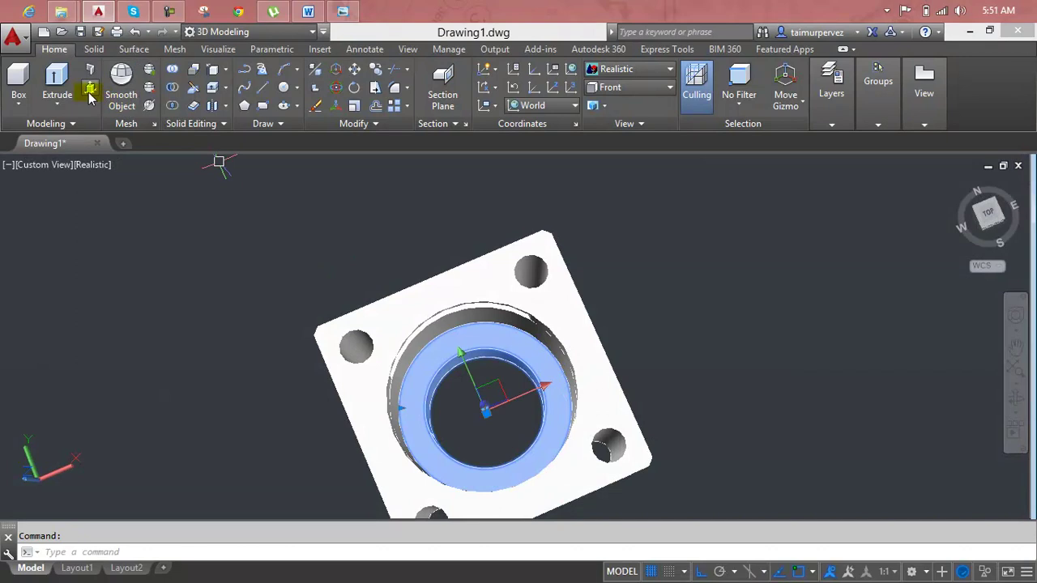
pyautogui.click(90, 91)
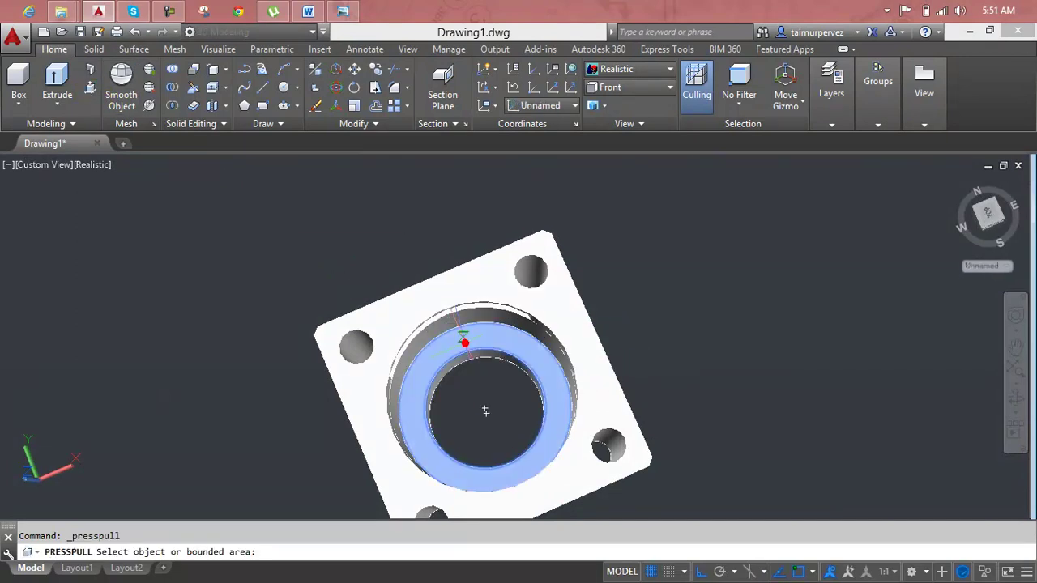
pyautogui.click(485, 411)
pyautogui.scroll(-5, 491, 381)
pyautogui.moveTo(491, 381)
pyautogui.mouseDown(button='middle')
pyautogui.moveTo(487, 312)
pyautogui.moveTo(472, 398)
pyautogui.moveTo(479, 391)
pyautogui.mouseUp(button='middle')
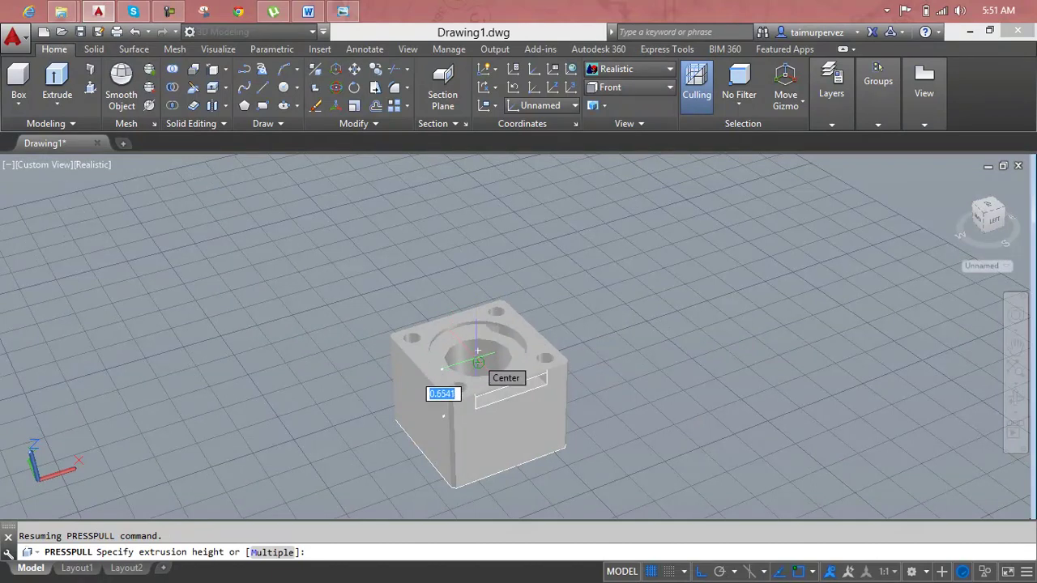
pyautogui.scroll(3, 478, 361)
pyautogui.scroll(3, 475, 363)
pyautogui.scroll(-3, 476, 365)
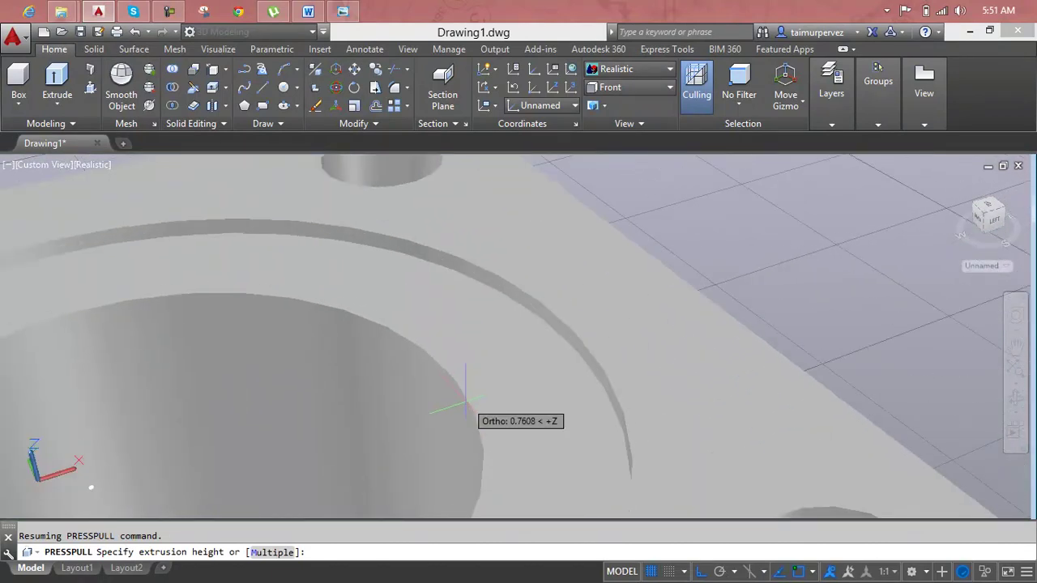
pyautogui.scroll(-3, 475, 364)
pyautogui.moveTo(470, 405); pyautogui.dragTo(499, 370, button='middle')
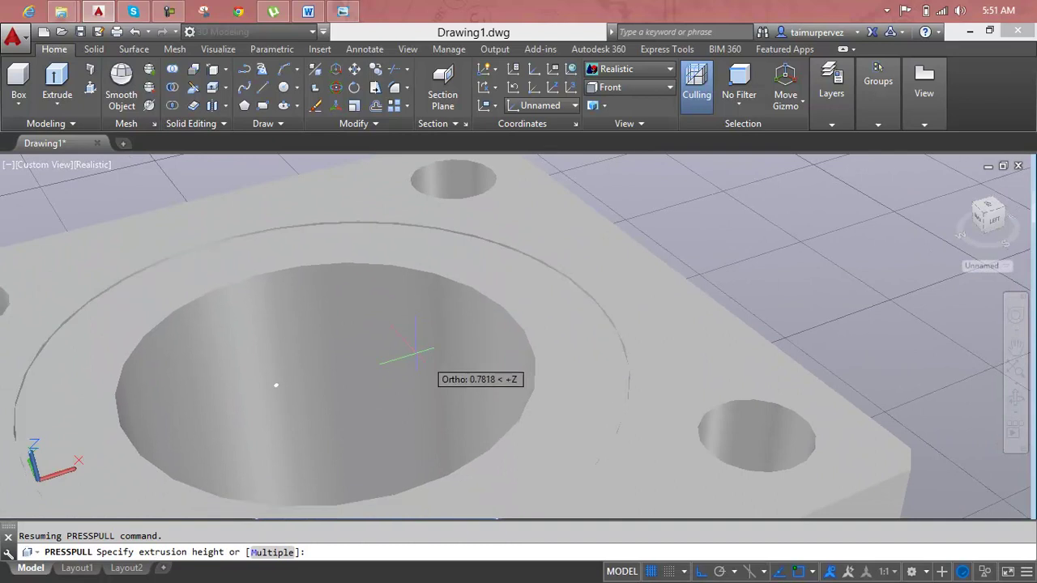
pyautogui.click(417, 435)
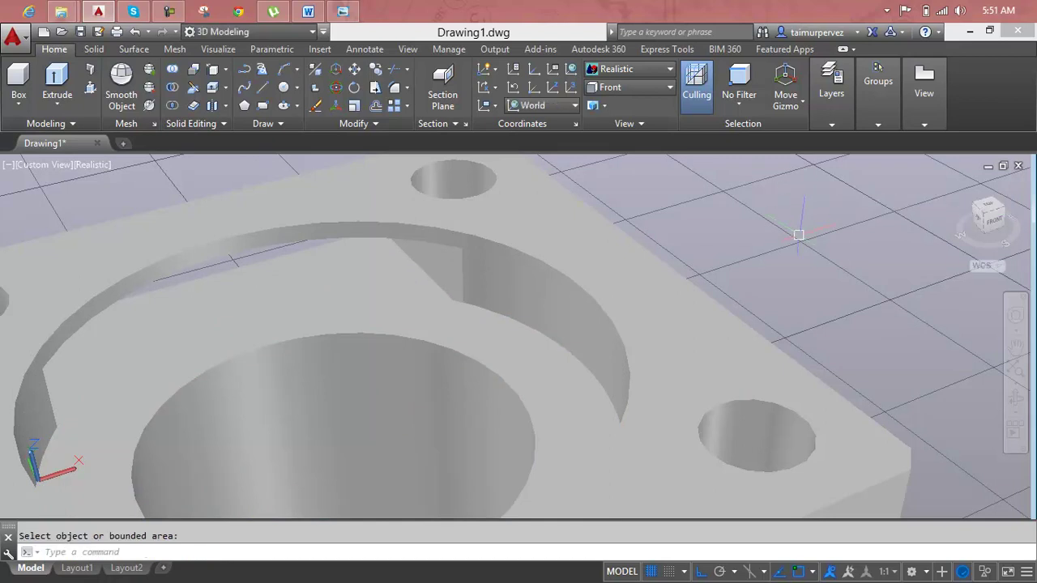
pyautogui.scroll(-5, 515, 344)
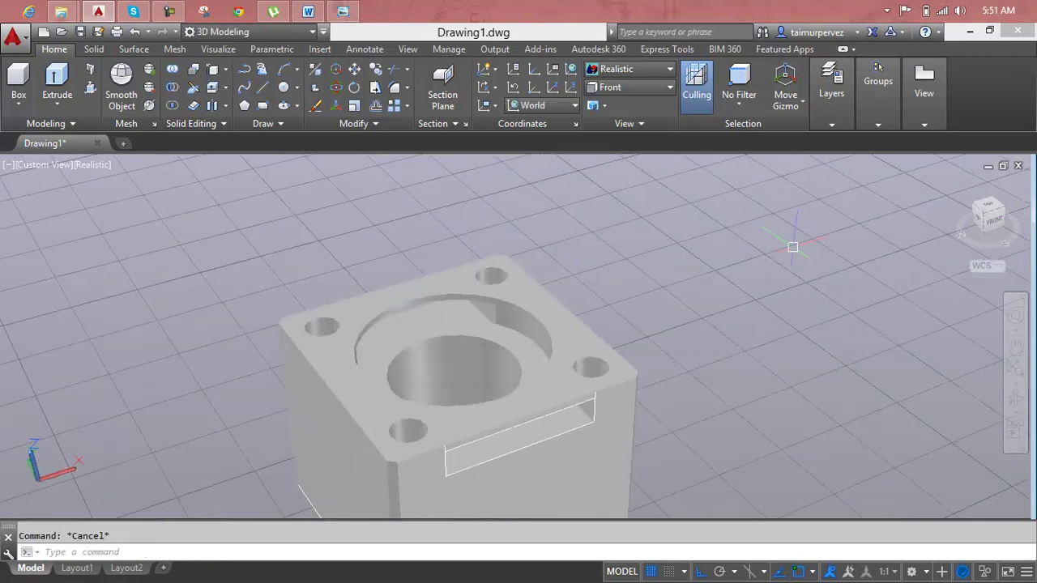
pyautogui.moveTo(640, 365)
pyautogui.keyDown('shift'); pyautogui.mouseDown(button='middle')
pyautogui.moveTo(407, 373)
pyautogui.moveTo(559, 533)
pyautogui.moveTo(736, 363)
pyautogui.moveTo(769, 364)
pyautogui.moveTo(729, 299)
pyautogui.moveTo(580, 251)
pyautogui.moveTo(474, 398)
pyautogui.moveTo(481, 463)
pyautogui.moveTo(537, 486)
pyautogui.moveTo(534, 437)
pyautogui.mouseUp(button='middle'); pyautogui.keyUp('shift')
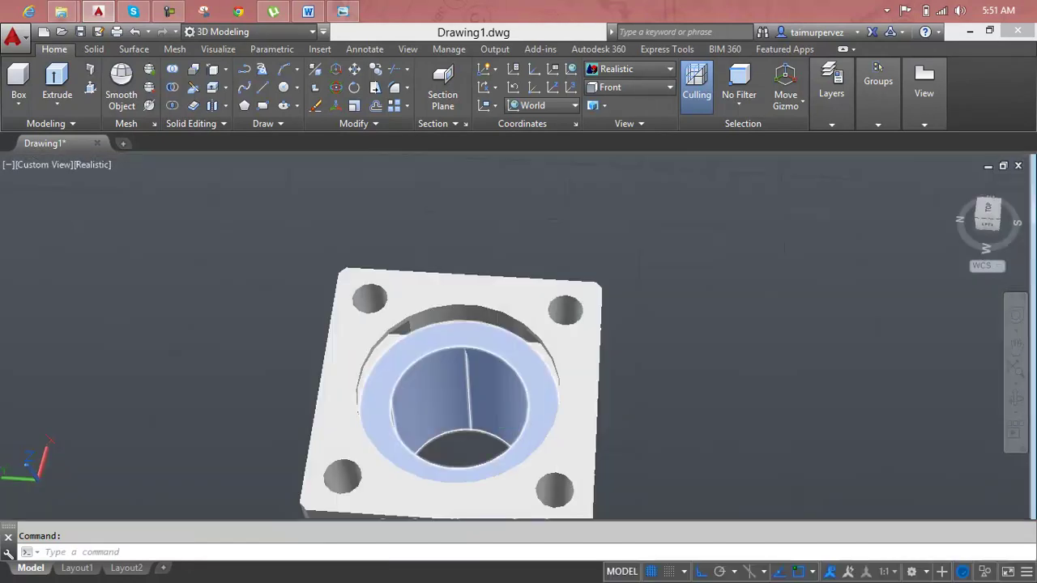
pyautogui.write('a')
pyautogui.press('space')
pyautogui.press('Escape')
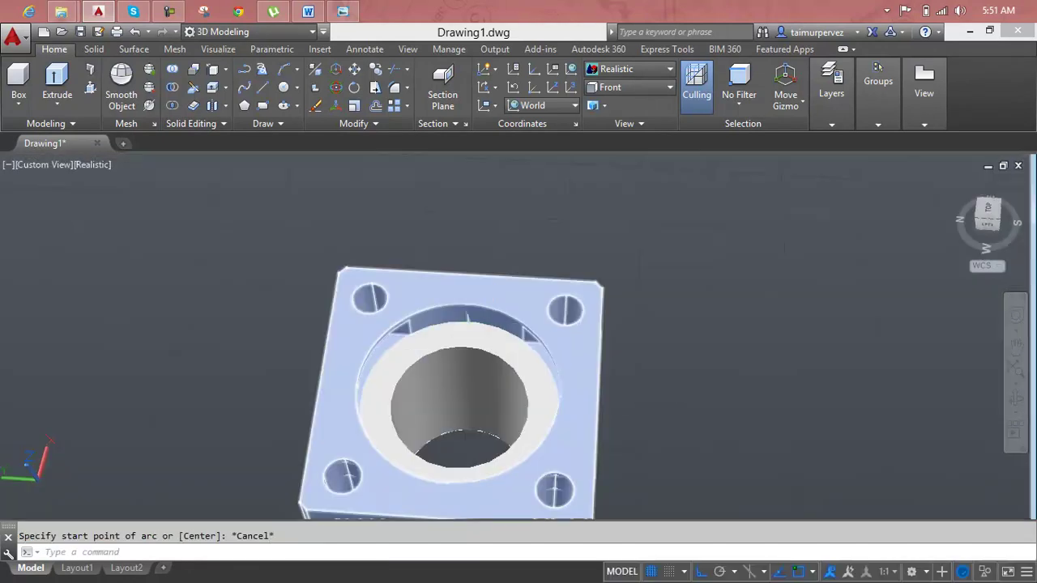
pyautogui.press('Return')
pyautogui.write('a')
pyautogui.press('Return')
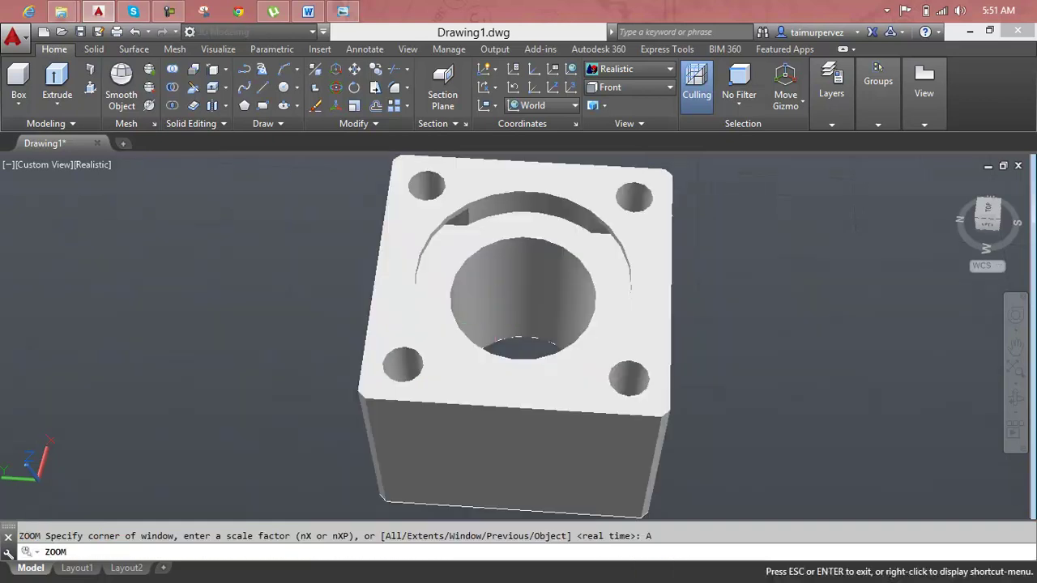
pyautogui.press('Escape')
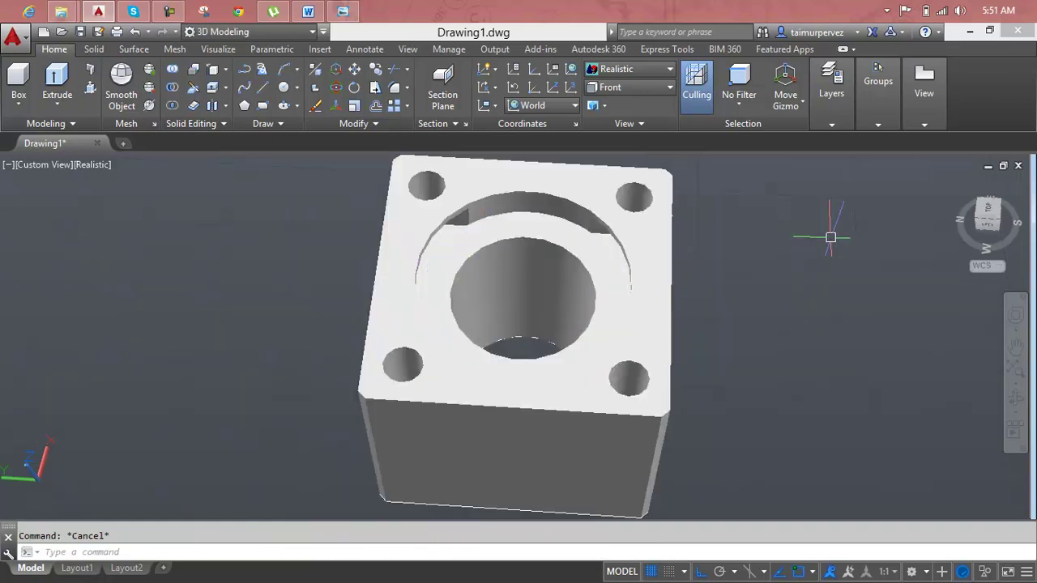
pyautogui.click(956, 183)
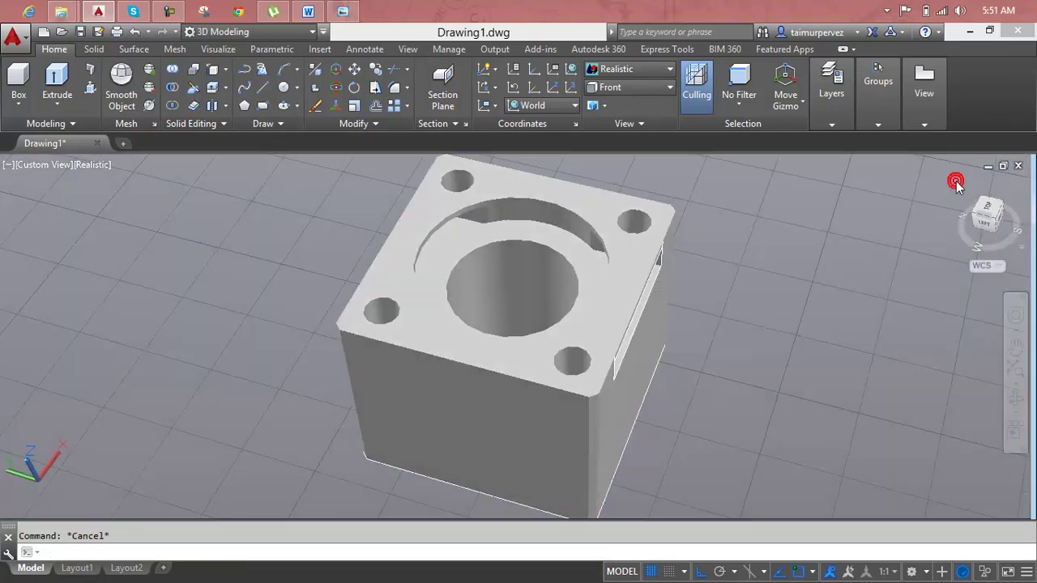
pyautogui.moveTo(629, 342)
pyautogui.keyDown('shift'); pyautogui.mouseDown(button='middle')
pyautogui.moveTo(617, 250)
pyautogui.moveTo(556, 132)
pyautogui.moveTo(578, 287)
pyautogui.moveTo(620, 296)
pyautogui.moveTo(681, 357)
pyautogui.moveTo(734, 275)
pyautogui.moveTo(826, 289)
pyautogui.moveTo(872, 250)
pyautogui.moveTo(869, 273)
pyautogui.moveTo(706, 329)
pyautogui.moveTo(549, 262)
pyautogui.mouseUp(button='middle'); pyautogui.keyUp('shift')
# Open the Lesson 102 3d image with Windows Photo Viewer via Open with
pyautogui.click(343, 11)
pyautogui.click(344, 11)
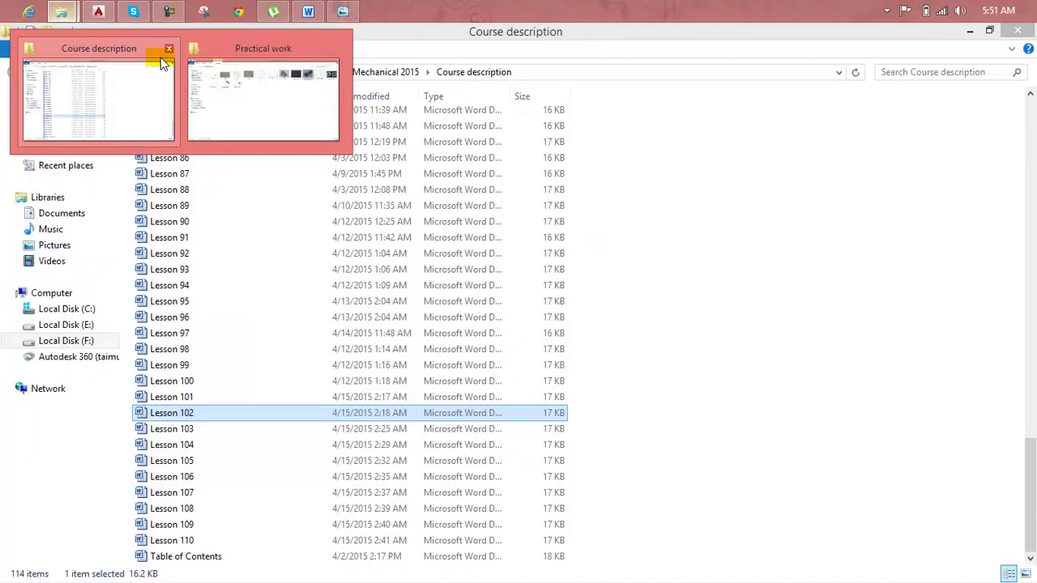
pyautogui.click(262, 93)
pyautogui.rightClick(855, 115)
pyautogui.click(890, 255)
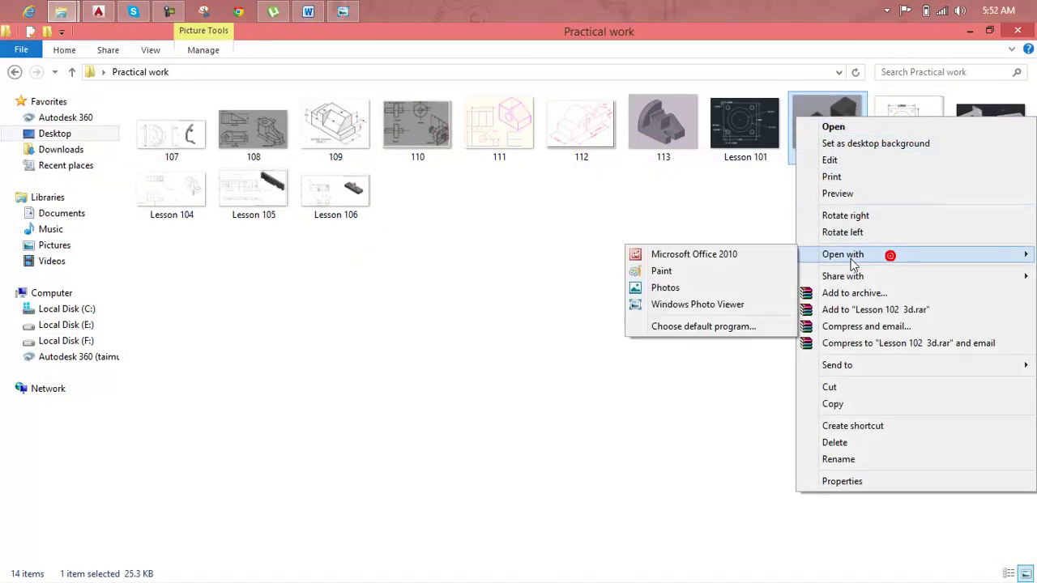
pyautogui.click(718, 304)
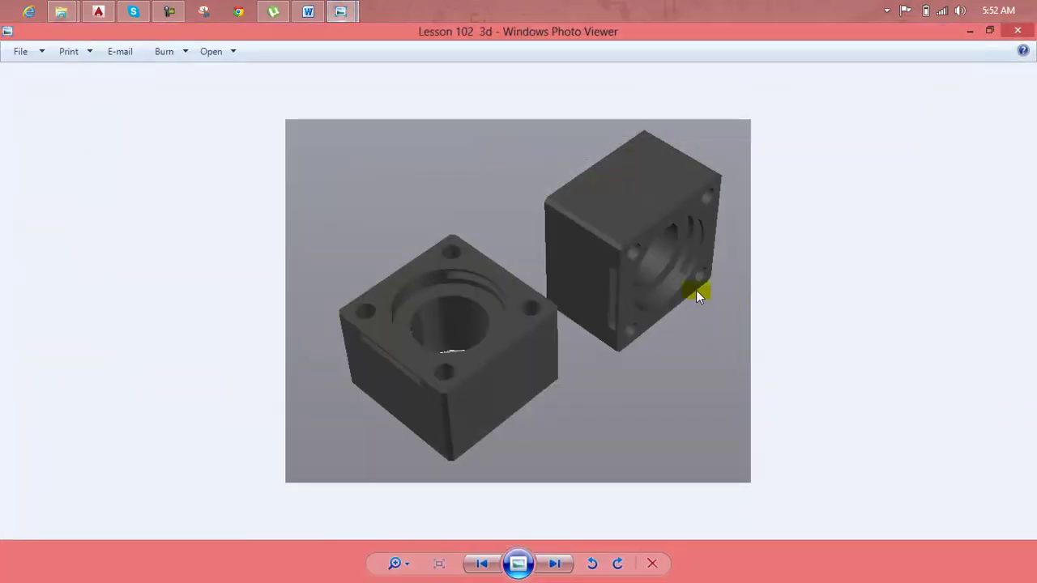
# Enlarge the reference picture of the two cap blocks, then return to the AutoCAD drawing
pyautogui.scroll(1, 630, 257)
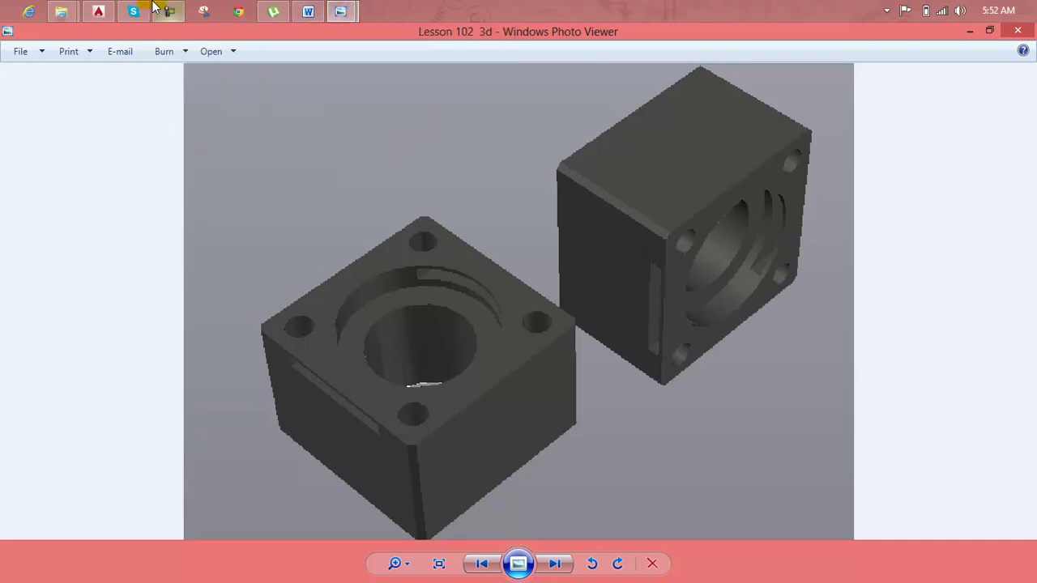
pyautogui.click(98, 11)
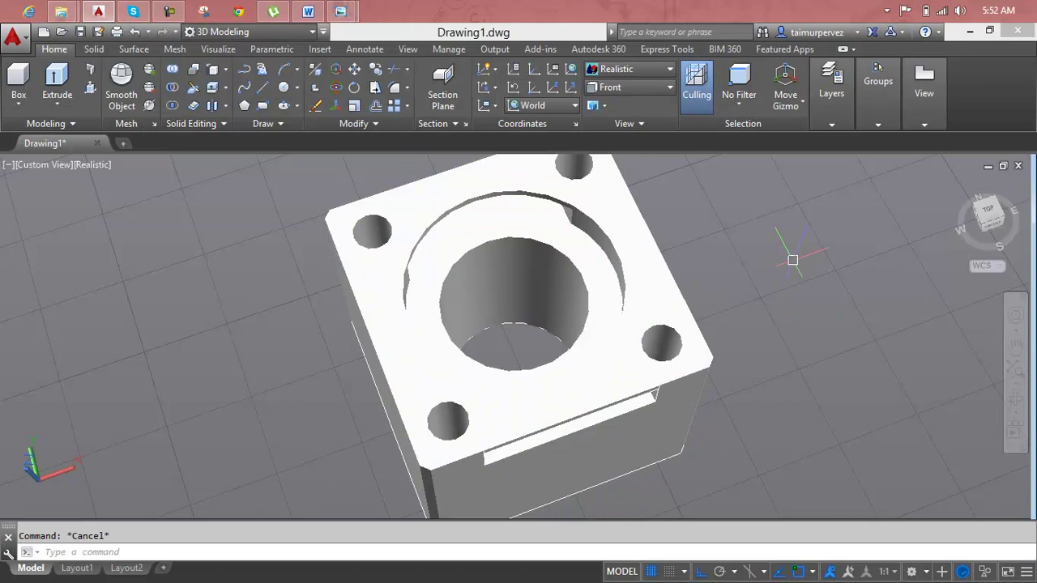
# Zoom and orbit the cap block to an oblique view of the model
pyautogui.scroll(-3, 792, 260)
pyautogui.scroll(-1, 608, 273)
pyautogui.scroll(1, 516, 276)
pyautogui.scroll(1, 521, 296)
pyautogui.middleClick(521, 297)
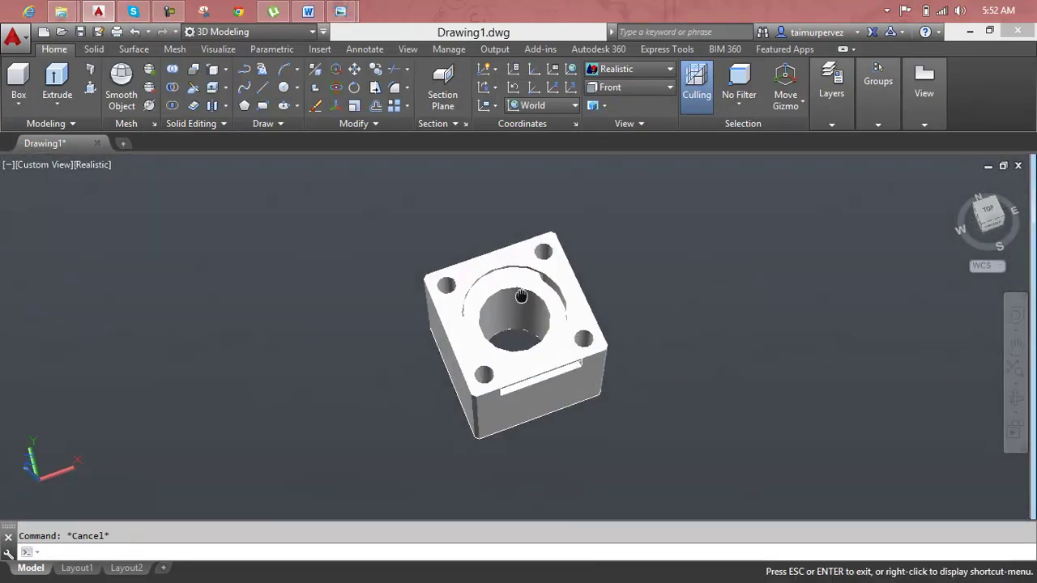
pyautogui.moveTo(521, 296)
pyautogui.keyDown('shift'); pyautogui.mouseDown(button='middle')
pyautogui.moveTo(537, 261)
pyautogui.moveTo(603, 212)
pyautogui.moveTo(461, 194)
pyautogui.moveTo(539, 203)
pyautogui.moveTo(662, 251)
pyautogui.moveTo(756, 222)
pyautogui.moveTo(430, 308)
pyautogui.moveTo(398, 232)
pyautogui.moveTo(449, 204)
pyautogui.mouseUp(button='middle'); pyautogui.keyUp('shift')
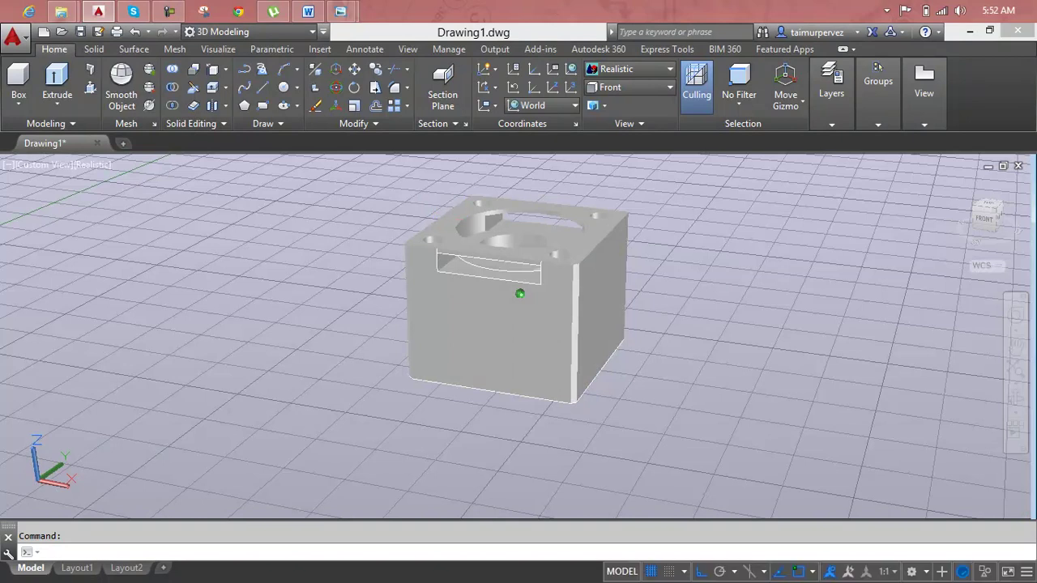
# Pan and orbit to look down onto the block's top face with its stepped bore
pyautogui.scroll(5, 519, 293)
pyautogui.moveTo(493, 233); pyautogui.dragTo(492, 478, button='middle')
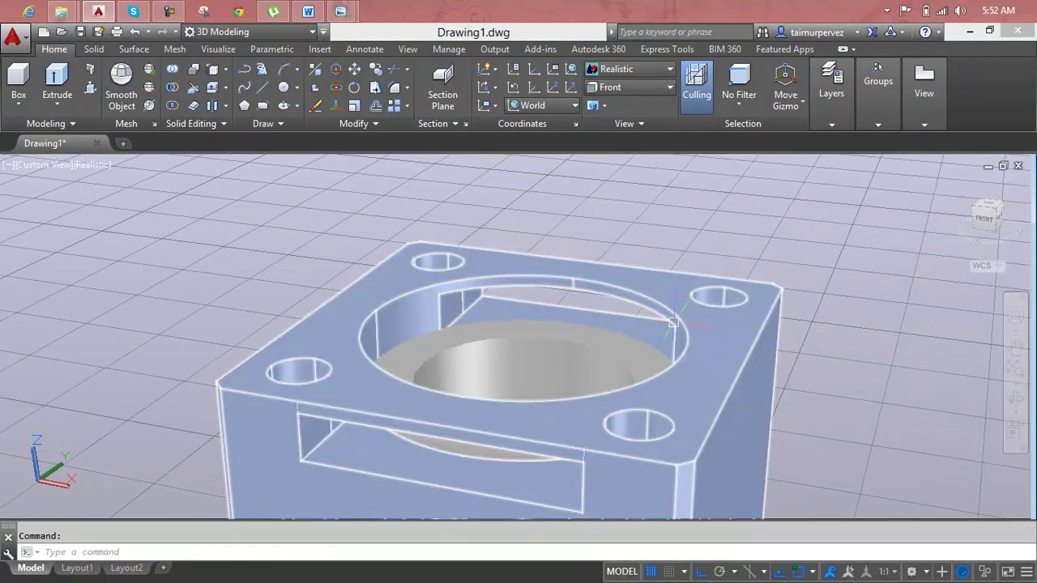
pyautogui.scroll(-2, 691, 222)
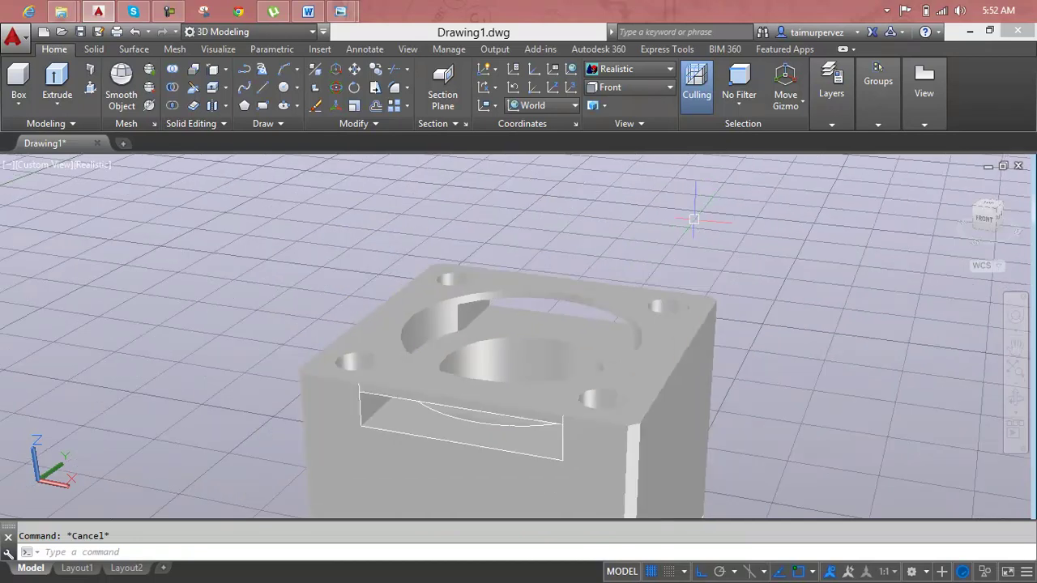
pyautogui.scroll(-2, 694, 218)
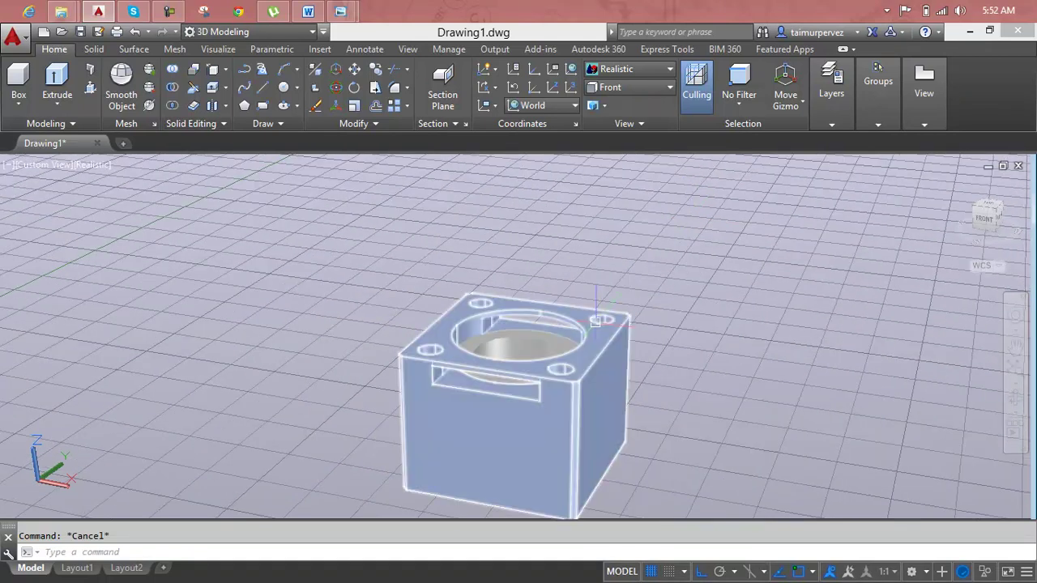
pyautogui.moveTo(564, 355)
pyautogui.keyDown('shift'); pyautogui.mouseDown(button='middle')
pyautogui.moveTo(556, 424)
pyautogui.moveTo(506, 434)
pyautogui.mouseUp(button='middle'); pyautogui.keyUp('shift')
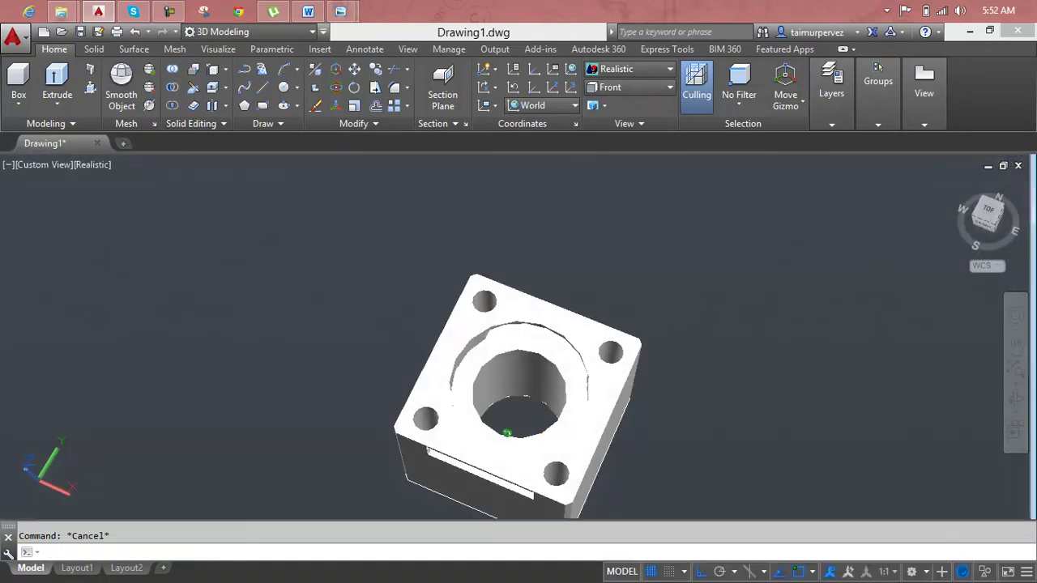